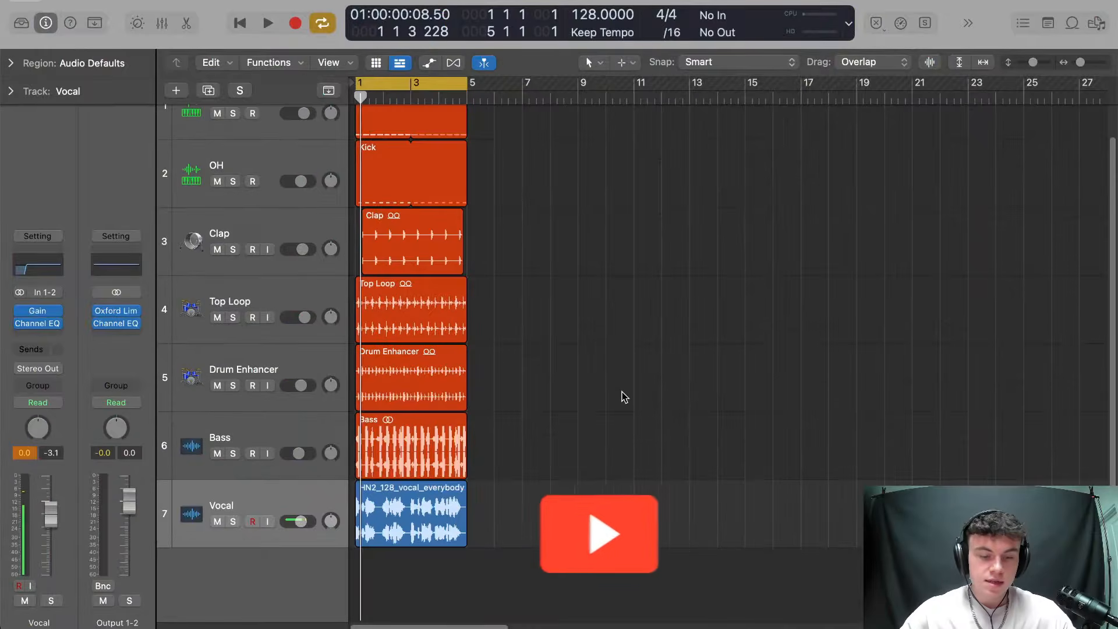
Play the four-bar loop with all seven tracks and stop playback
key("super+Up")
key("super+Left")
key("super+Up")
key("super+Down")
key("super+Down")
key("super+Right")
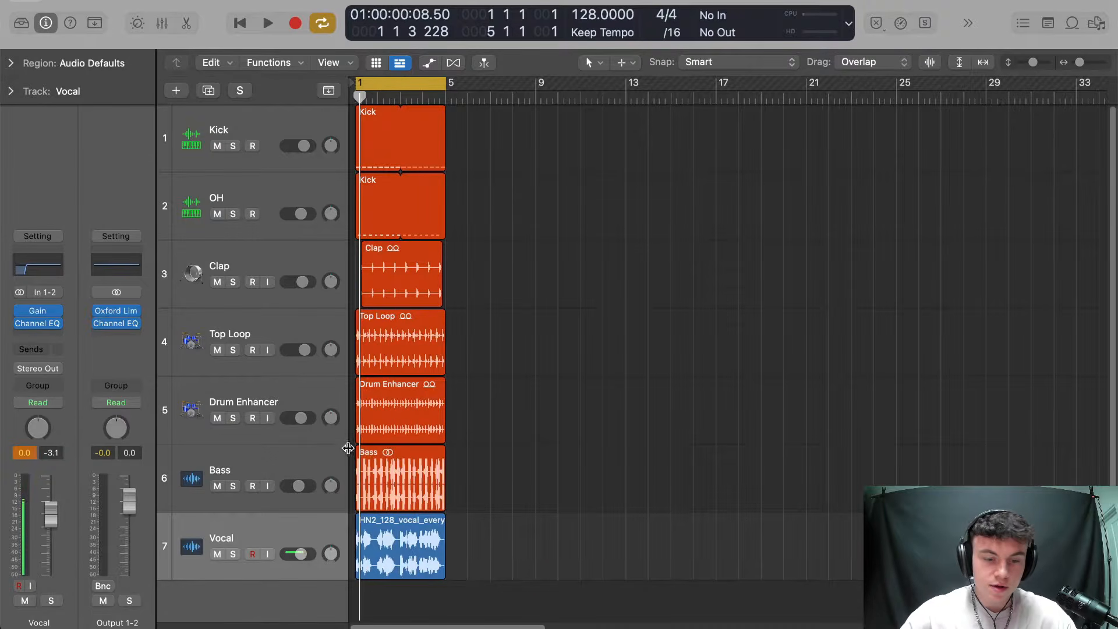
scroll(629, 402, "down", 10)
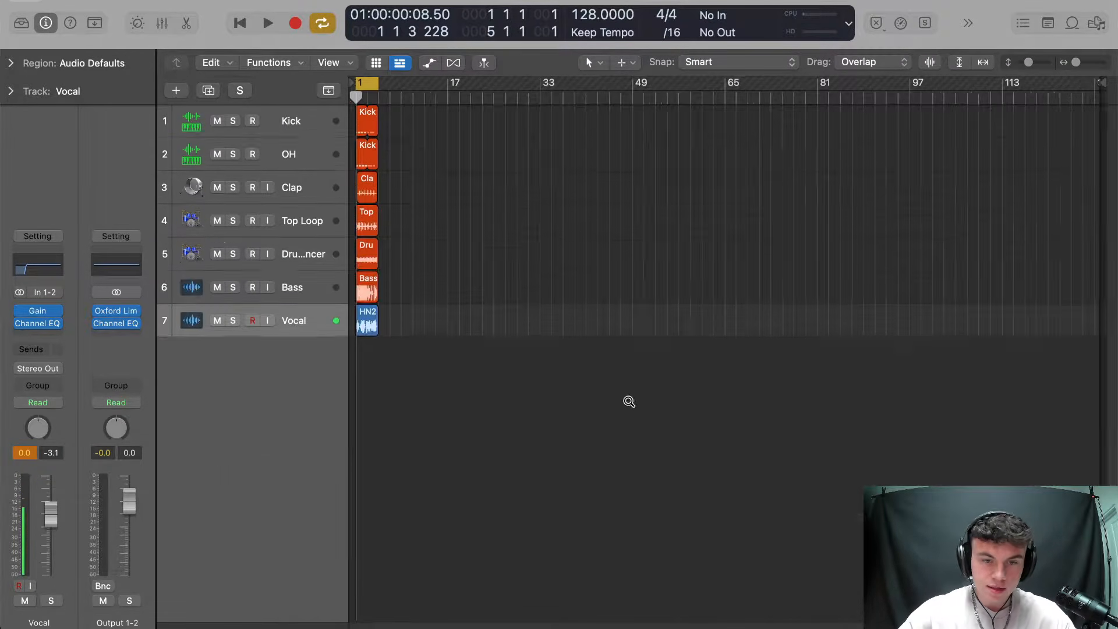
key("space")
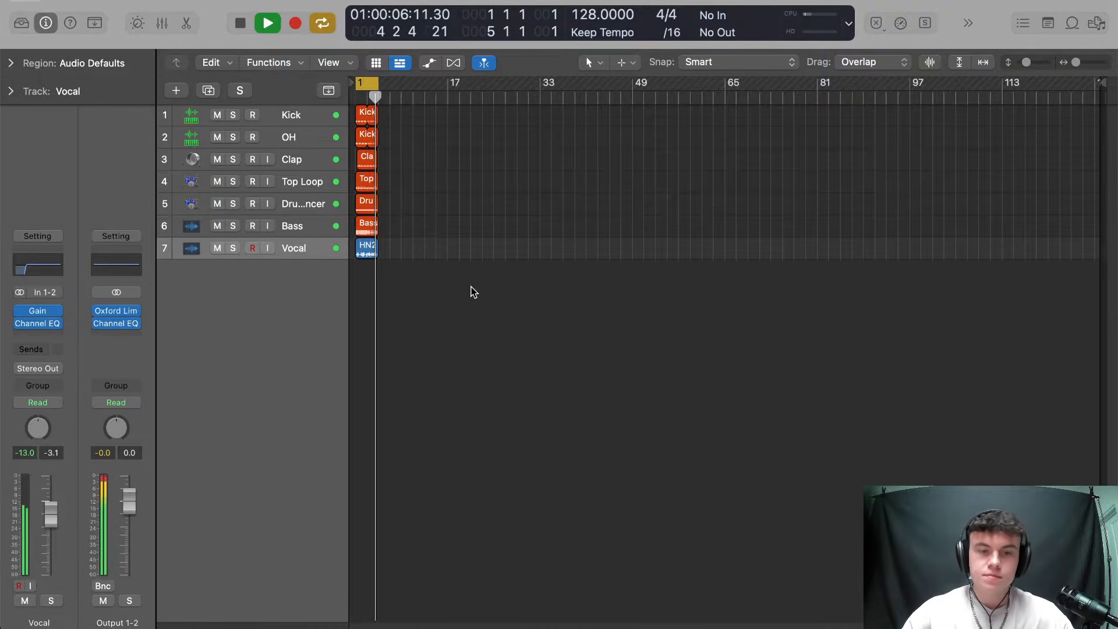
key("space")
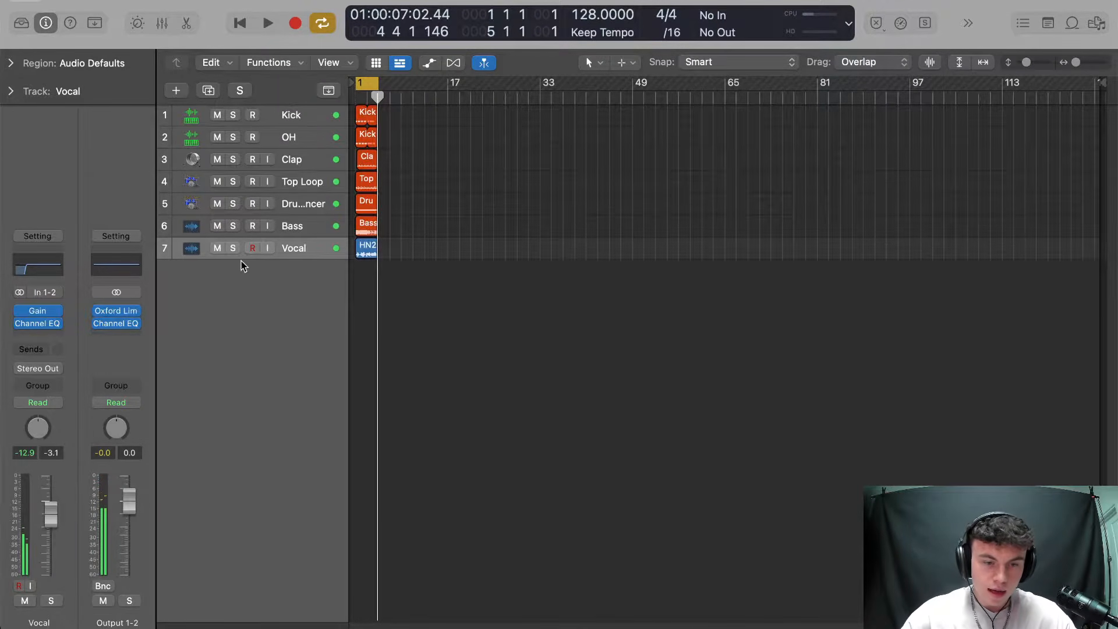
Solo the Vocal track
key("s")
left_click_drag(581, 390, 277, 122)
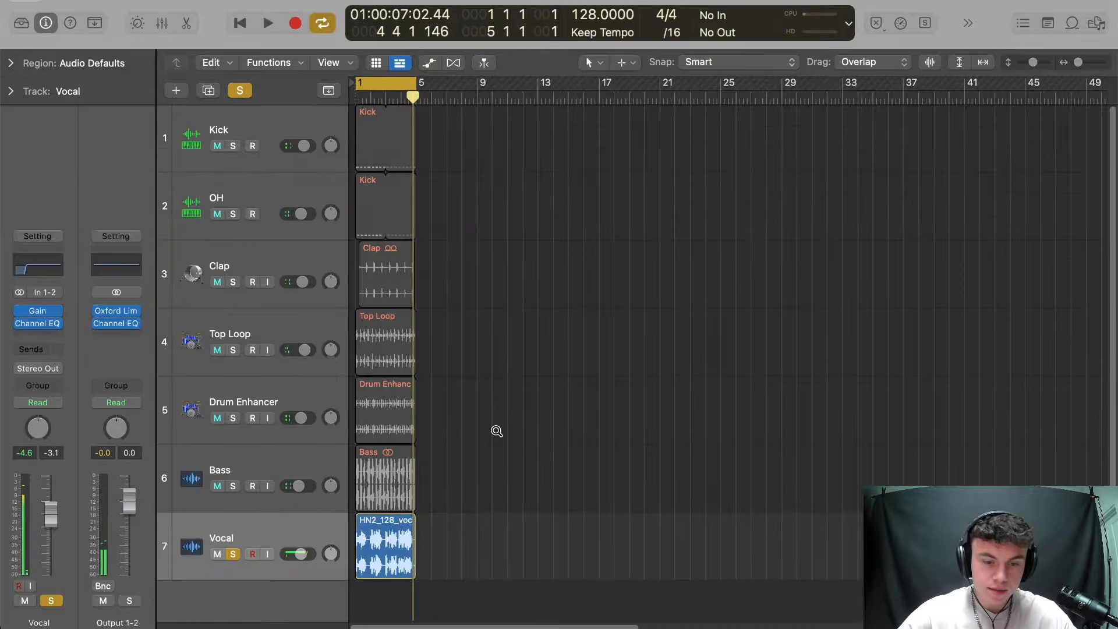
left_click_drag(496, 432, 352, 504)
scroll(454, 378, "down", 5)
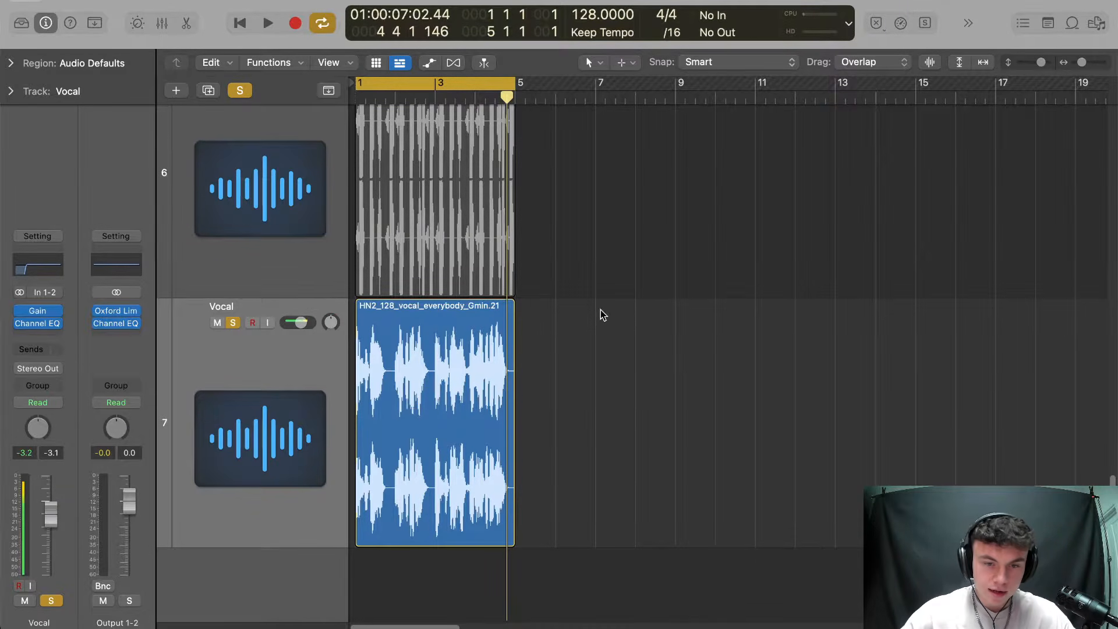
Set the cycle range to the first beat of bar 2, from 2 1 1 1 to 2 2 1 1
left_click_drag(359, 84, 396, 84)
left_click_drag(512, 85, 446, 85)
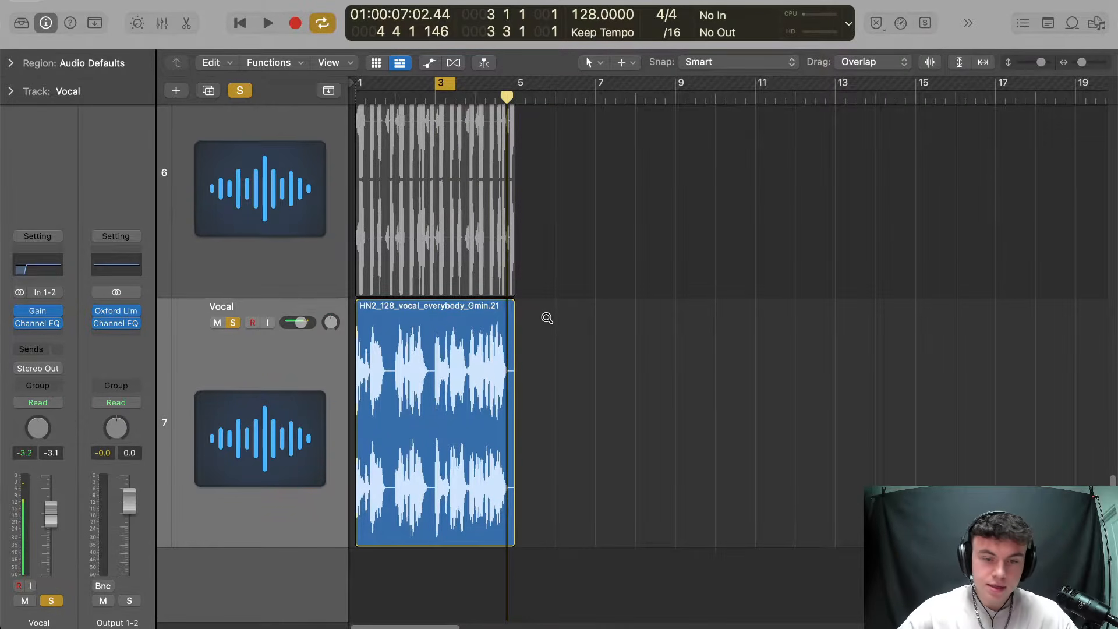
left_click_drag(546, 317, 295, 368)
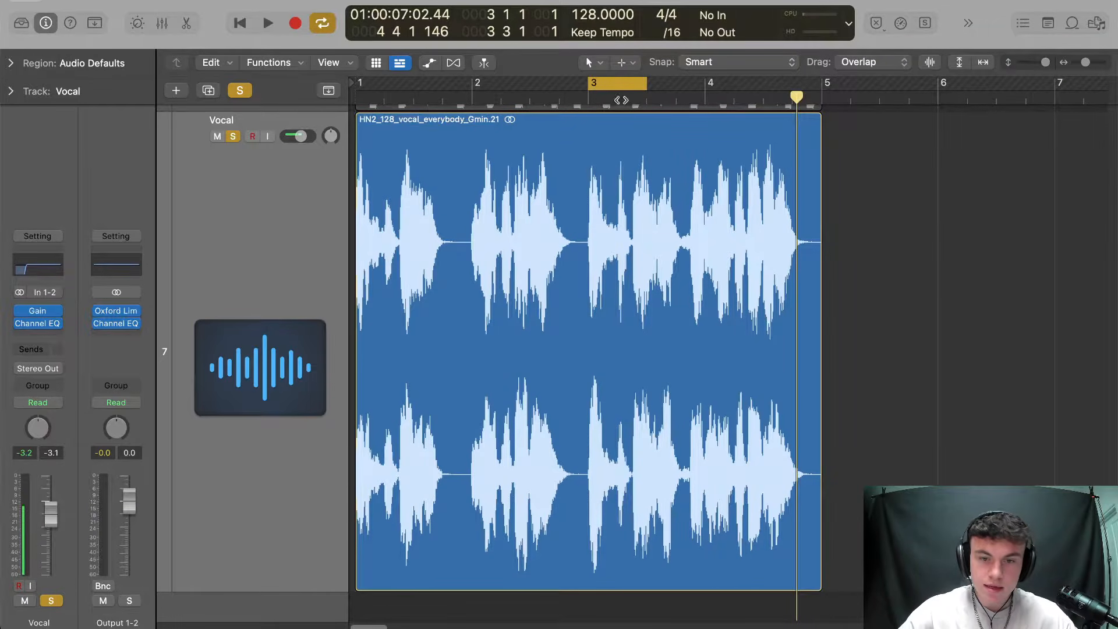
left_click_drag(645, 82, 486, 96)
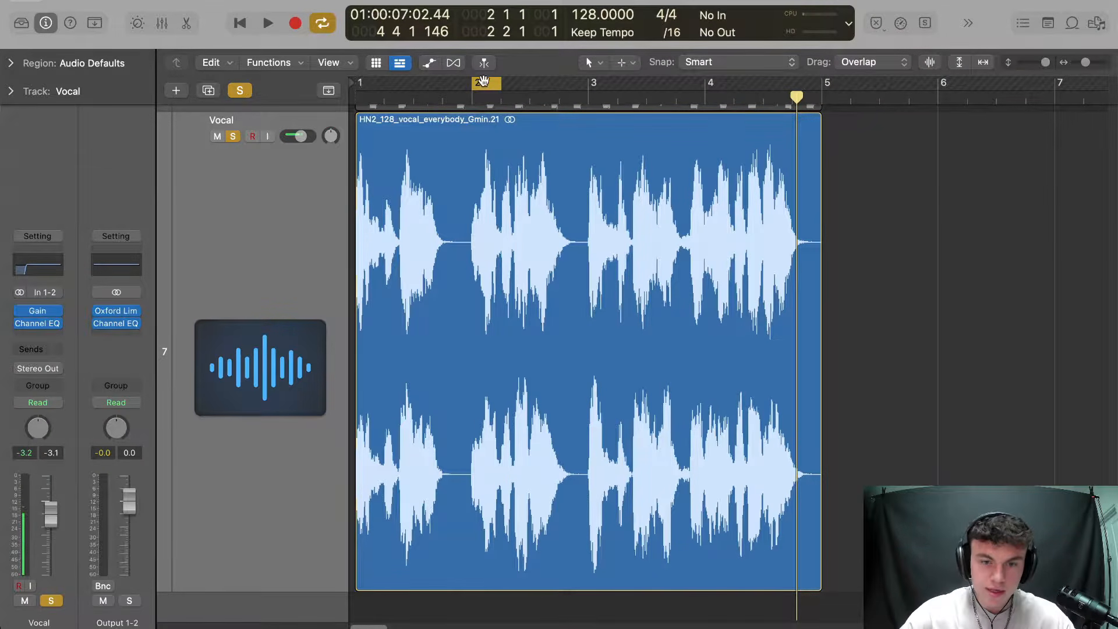
Listen to the one-beat vocal slice in the cycle range and stop playback
key("space")
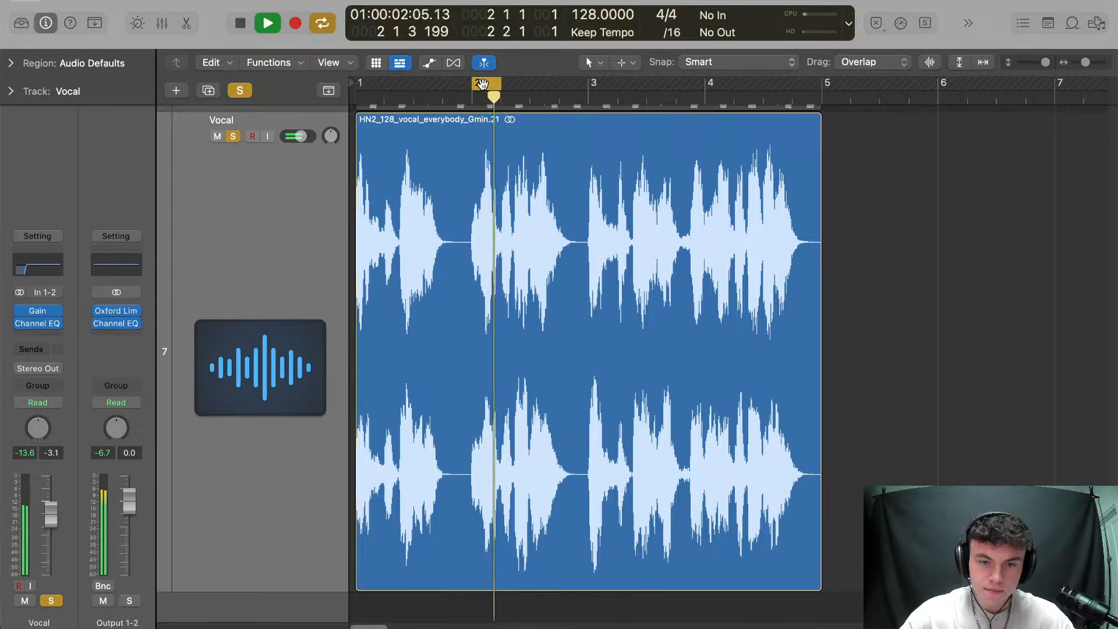
mouse_move(488, 87)
left_mouse_down()
mouse_move(693, 86)
mouse_move(476, 95)
left_mouse_up()
key("space")
key("space")
key("space")
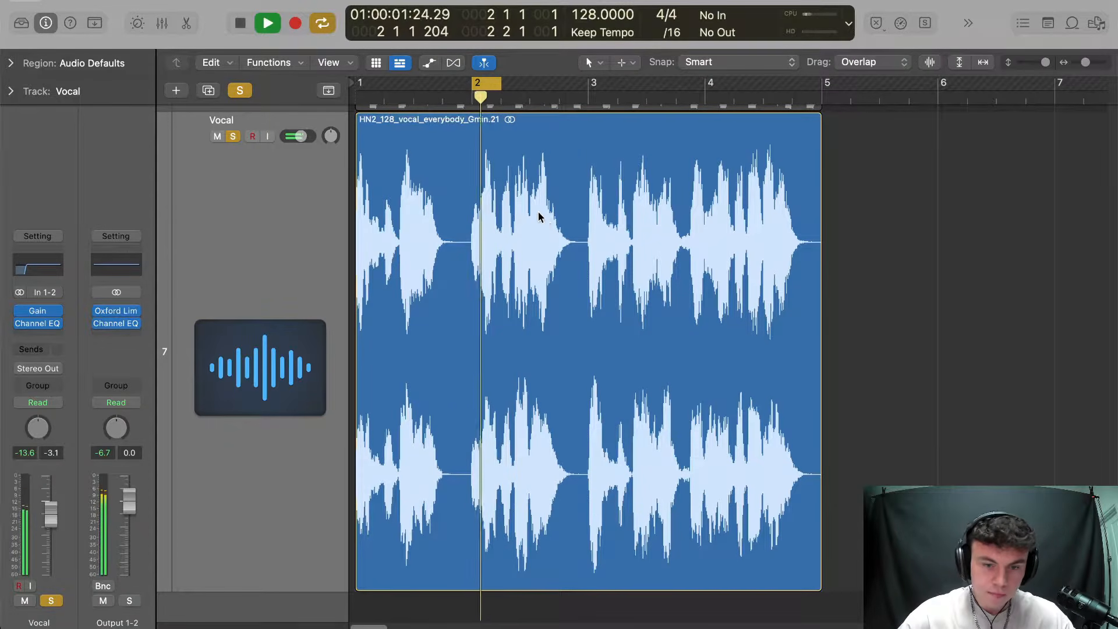
key("space")
Split the Vocal region with the Scissors Tool at the start and end of bar 2's first beat
key("t")
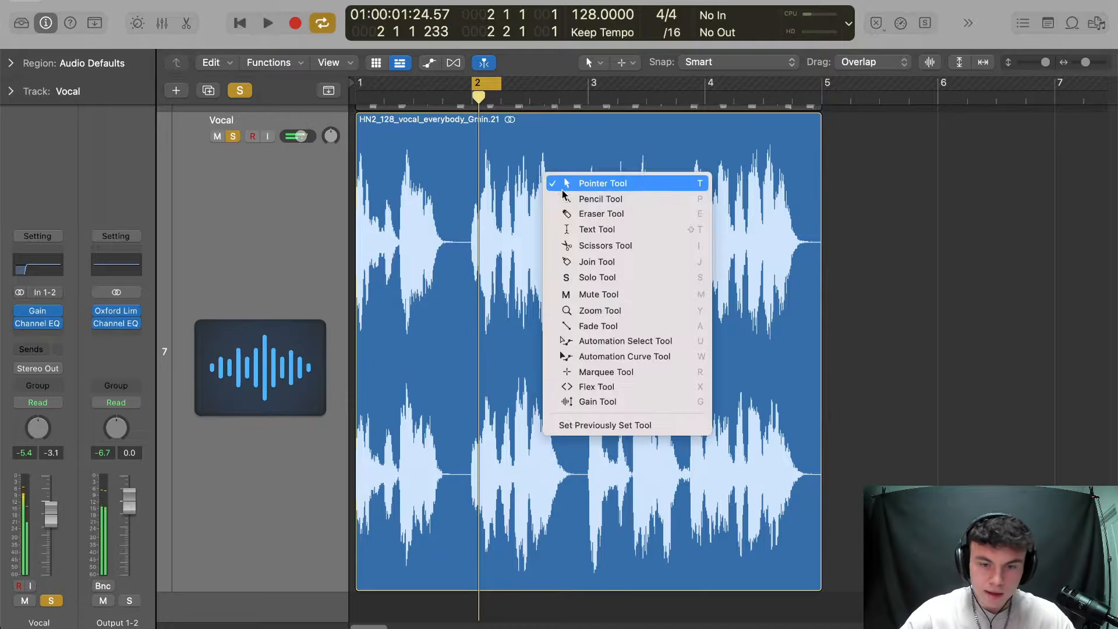
left_click(586, 247)
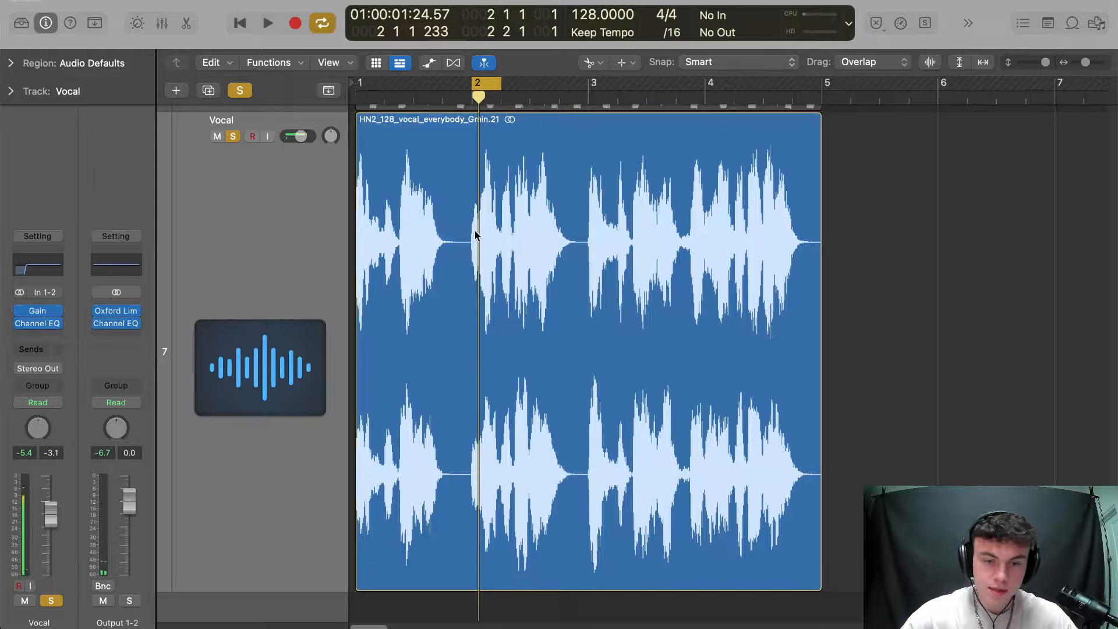
scroll(492, 173, "down", 2)
key("t")
key("t")
left_click(466, 232)
left_click(473, 200)
left_click(501, 192)
Move the one-beat vocal slice onto a duplicate Vocal track below and turn off solo on the original Vocal track
key("t")
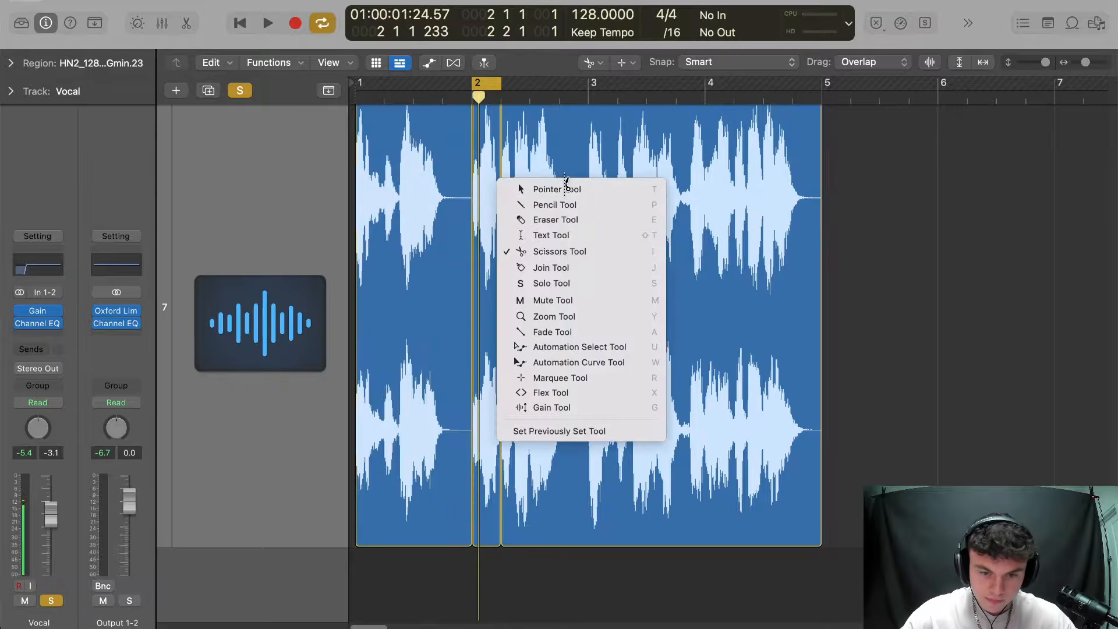
left_click(536, 188)
key("t")
left_click(486, 518)
left_click_drag(484, 521, 475, 567)
left_click(505, 356, "ctrl+alt")
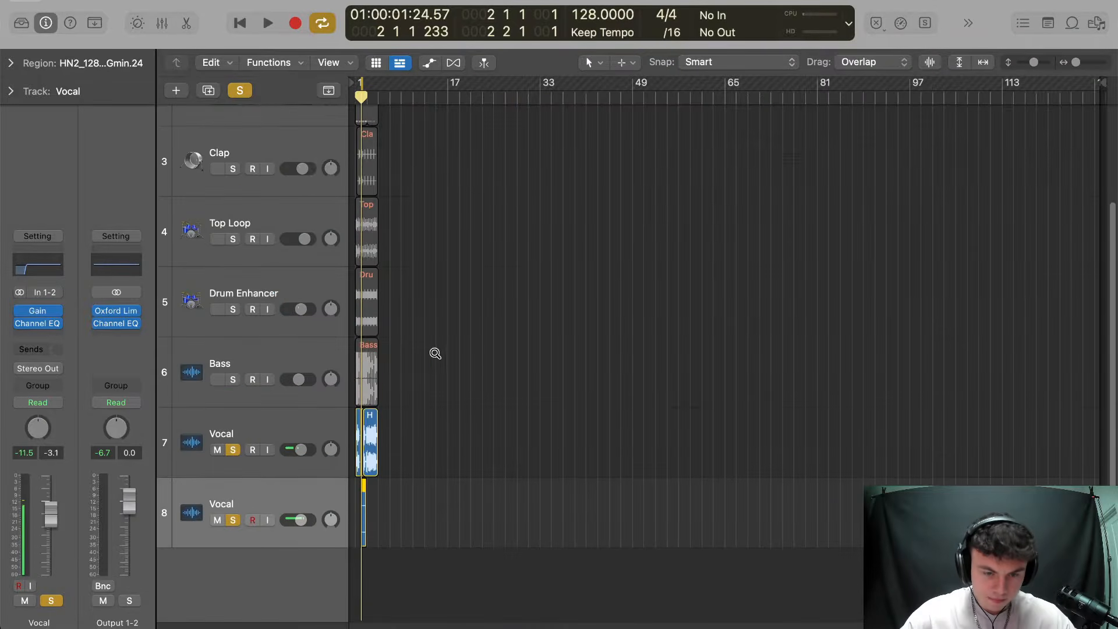
left_click(233, 451)
Move the vocal slice on the duplicate track to the start of bar 1
left_click_drag(447, 463, 290, 497)
left_click_drag(318, 409, 318, 409)
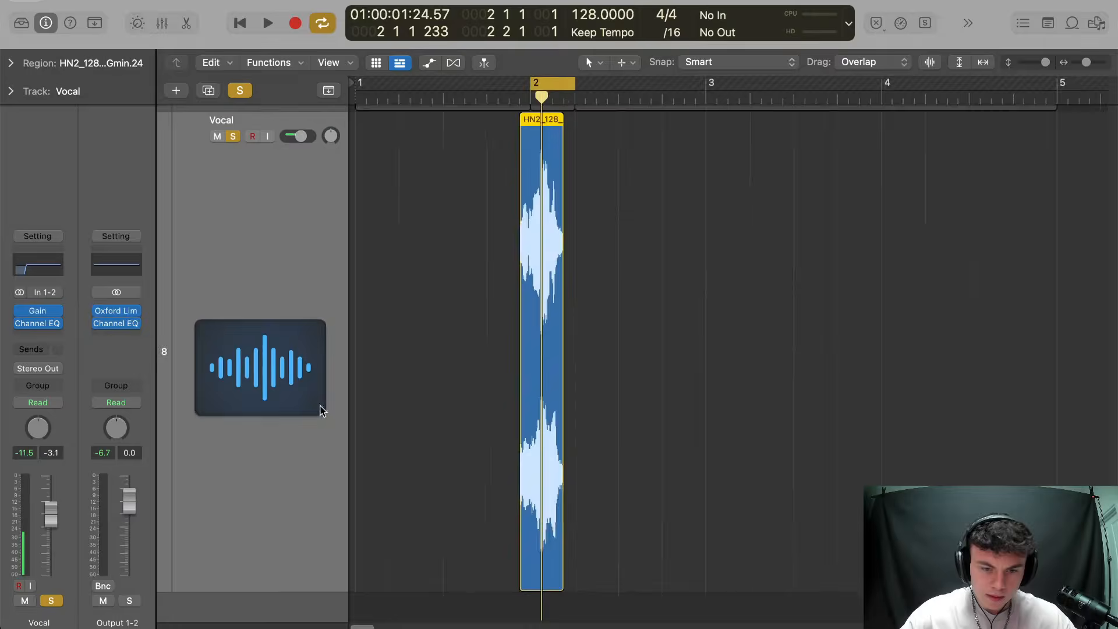
left_click_drag(555, 238, 375, 256)
left_click(417, 242)
Return the playhead to the project start and set the cycle range from bar 1 to bar 3
left_click(531, 92)
key("Return")
left_click(524, 88, "shift")
left_click_drag(574, 87, 706, 92)
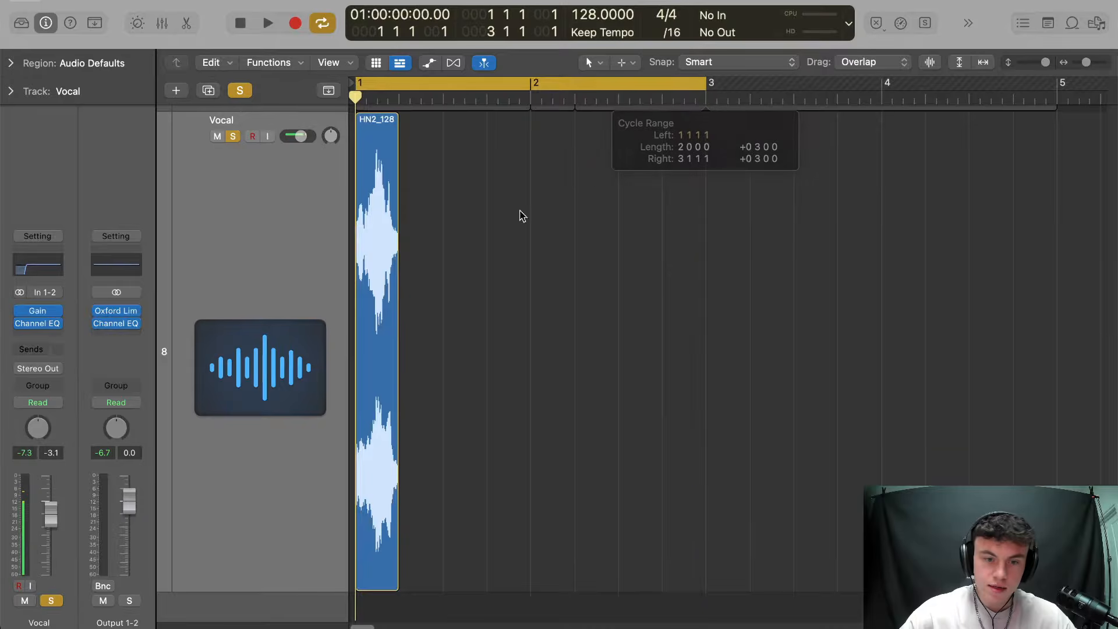
scroll(438, 248, "up", 2)
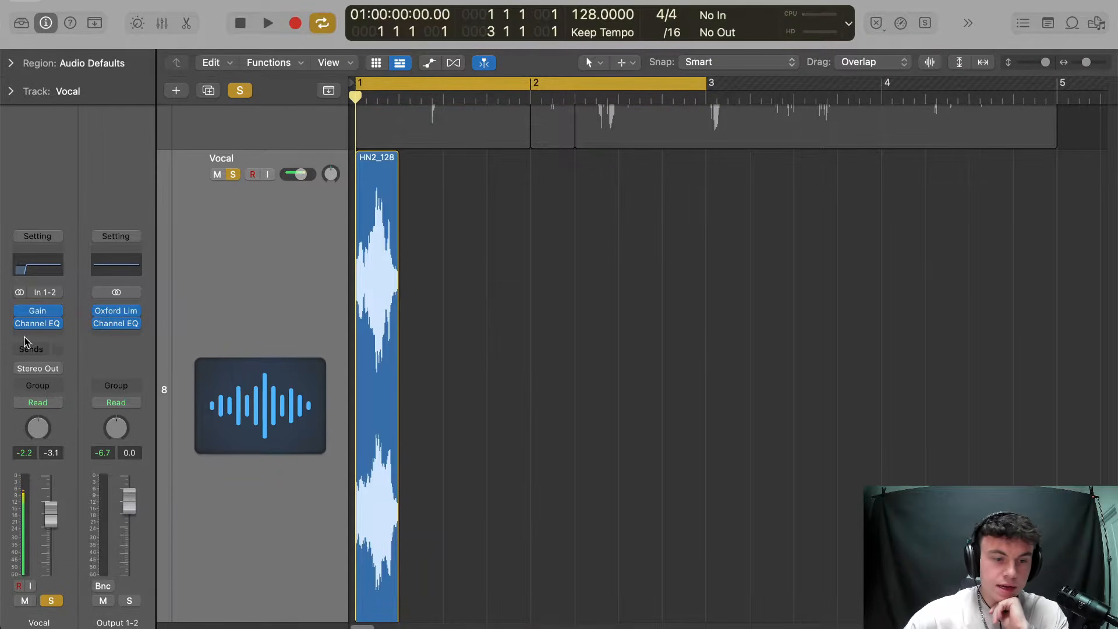
Insert the stereo Soundtoys EchoBoy plug-in after Channel EQ on the duplicate Vocal track
left_click(50, 334)
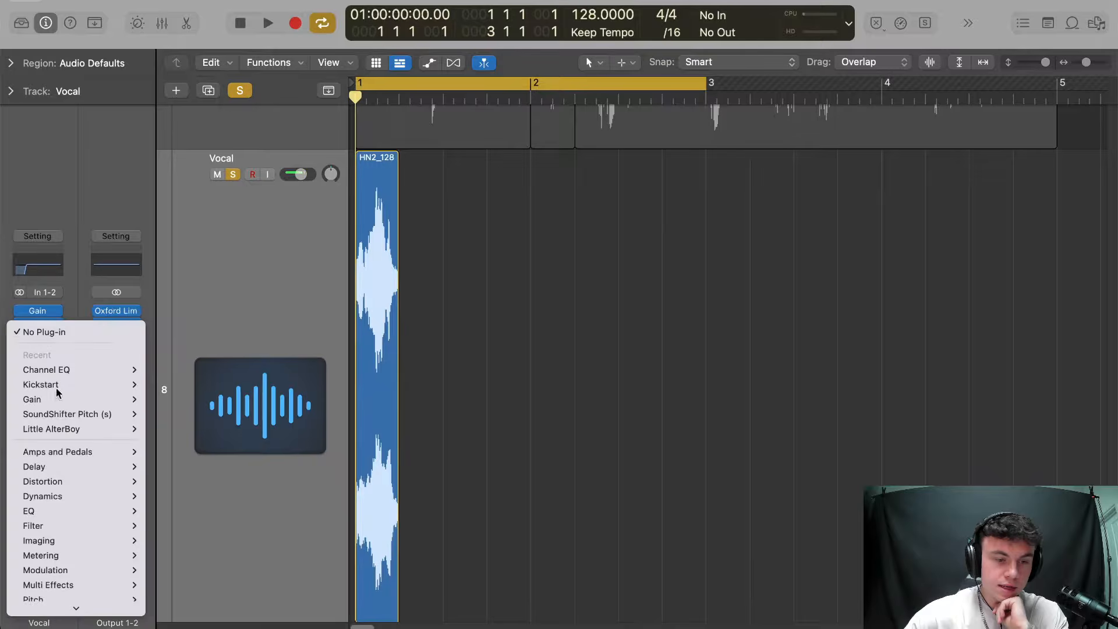
mouse_move(74, 604)
mouse_move(175, 517)
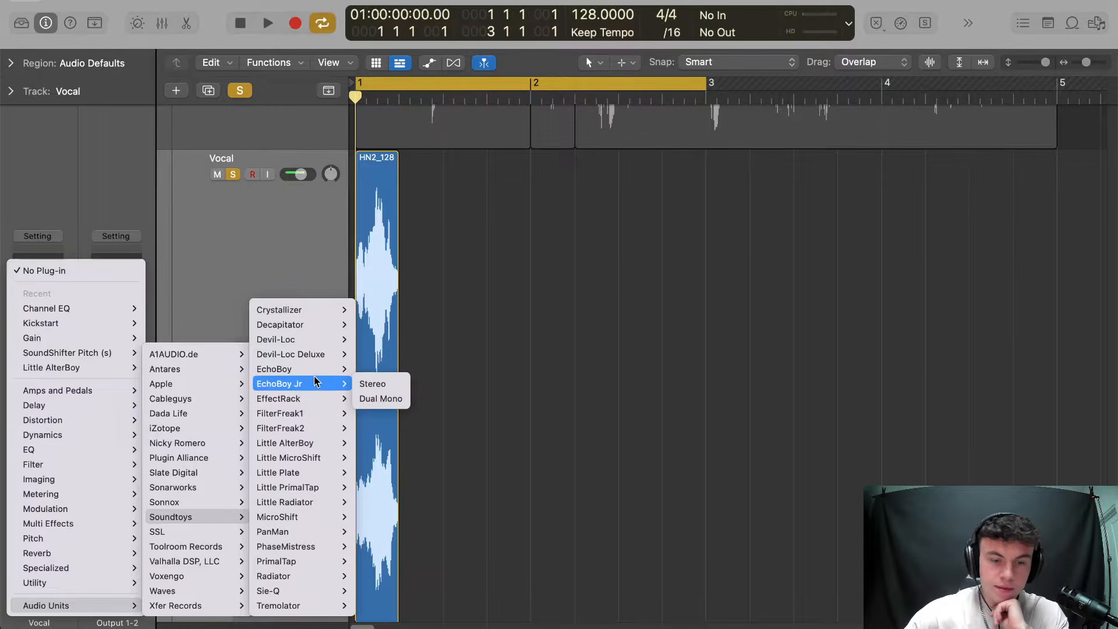
mouse_move(326, 369)
left_click(378, 369)
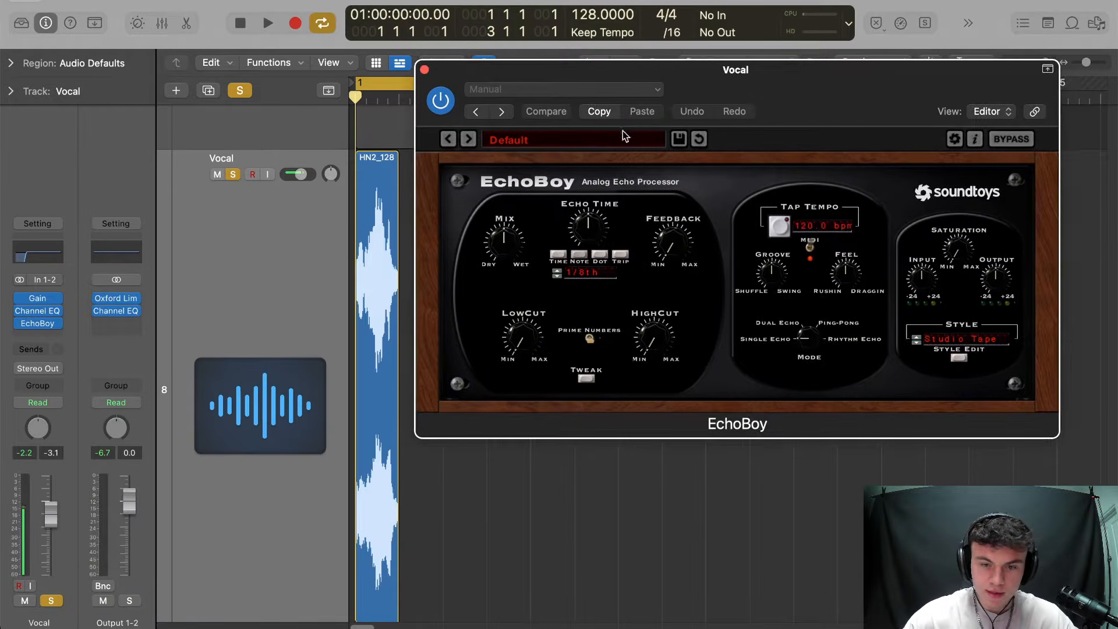
Load EchoBoy's Reverb Loop preset from 13 FeedBackers and lower its Mix and Feedback
left_click(625, 133)
mouse_move(588, 302)
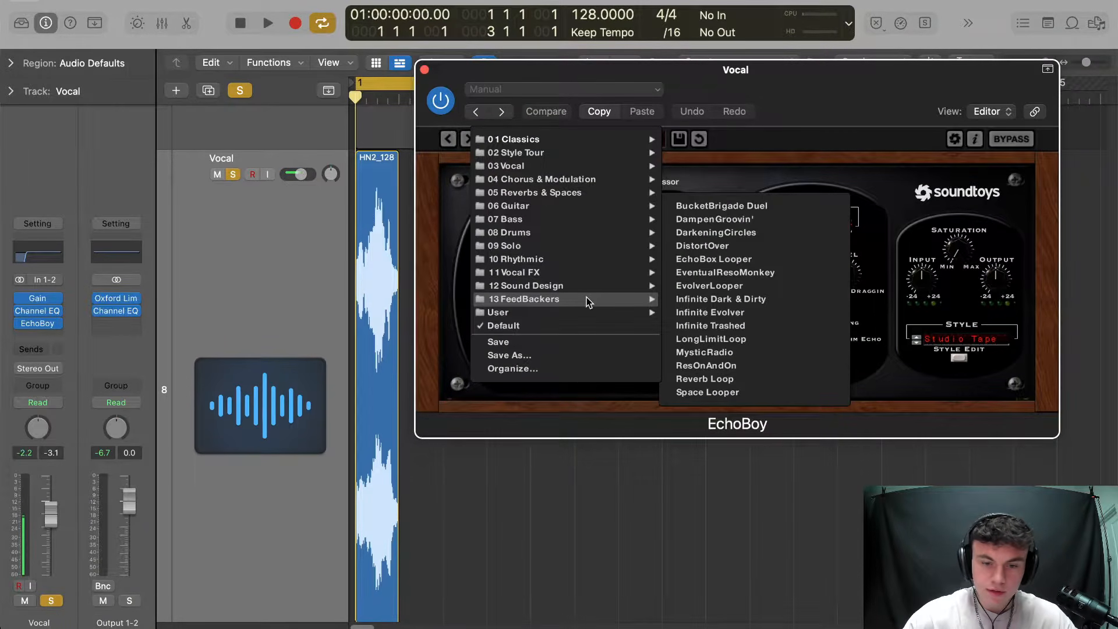
left_click(732, 378)
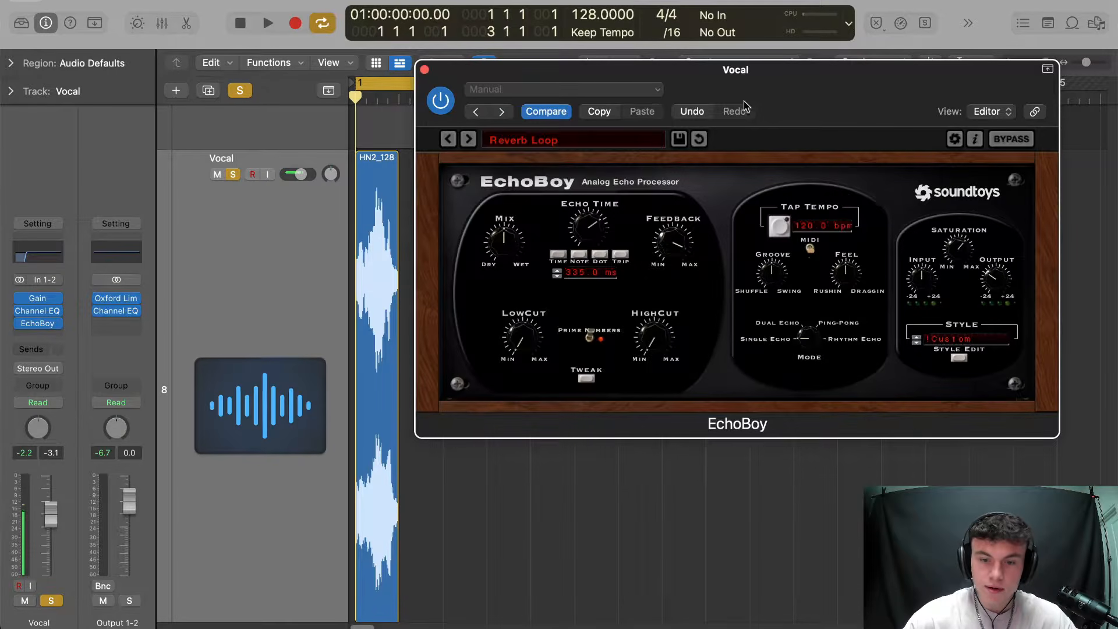
left_click_drag(886, 92, 882, 97)
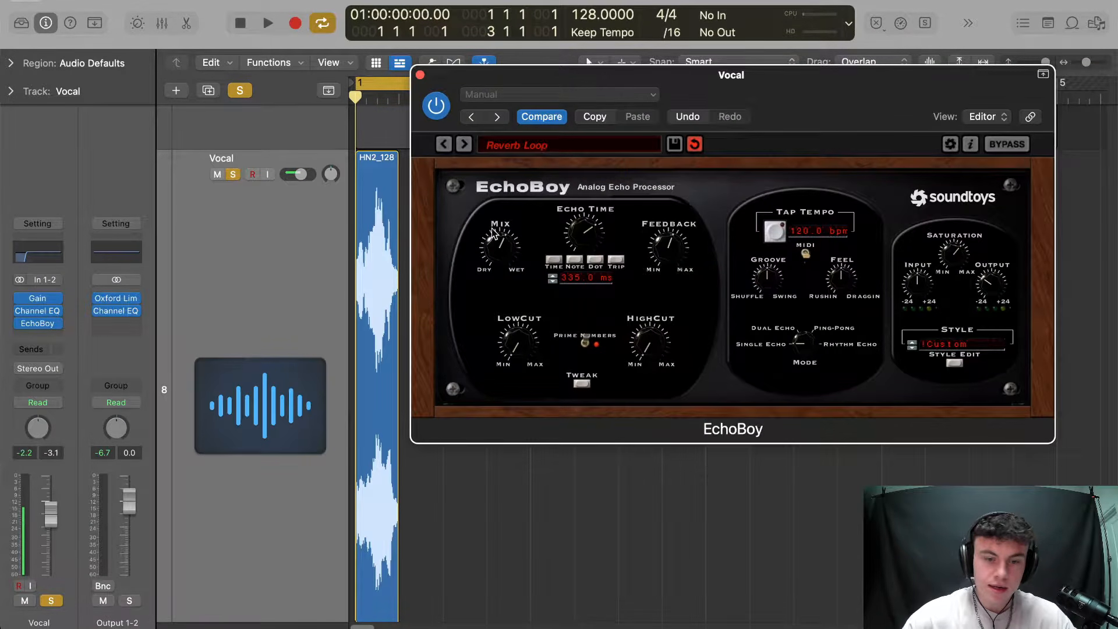
Audition the vocal slice through EchoBoy and extend the cycle range to bar 4
key("space")
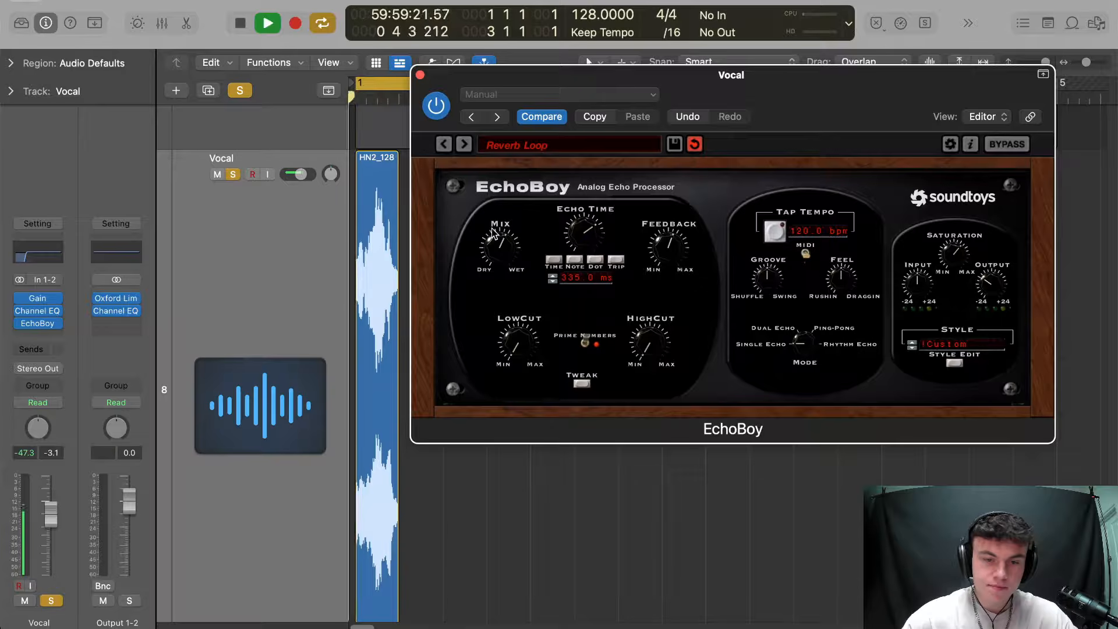
left_click(420, 76)
key("space")
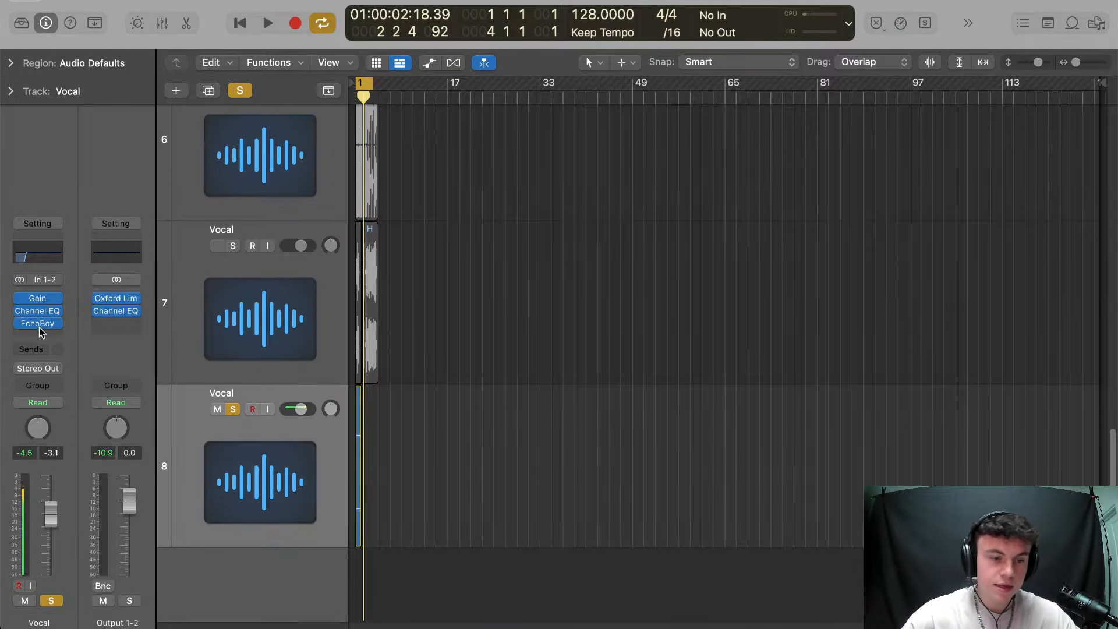
Insert ValhallaVintageVerb after EchoBoy on the duplicate Vocal track
left_click(38, 336)
mouse_move(66, 607)
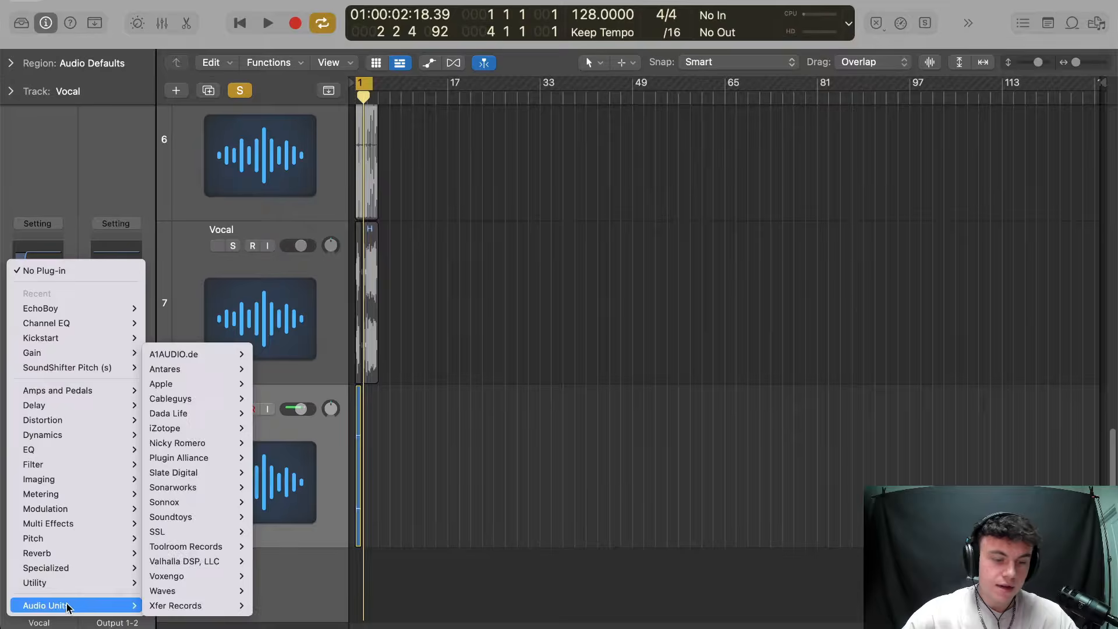
mouse_move(216, 562)
left_click(298, 561)
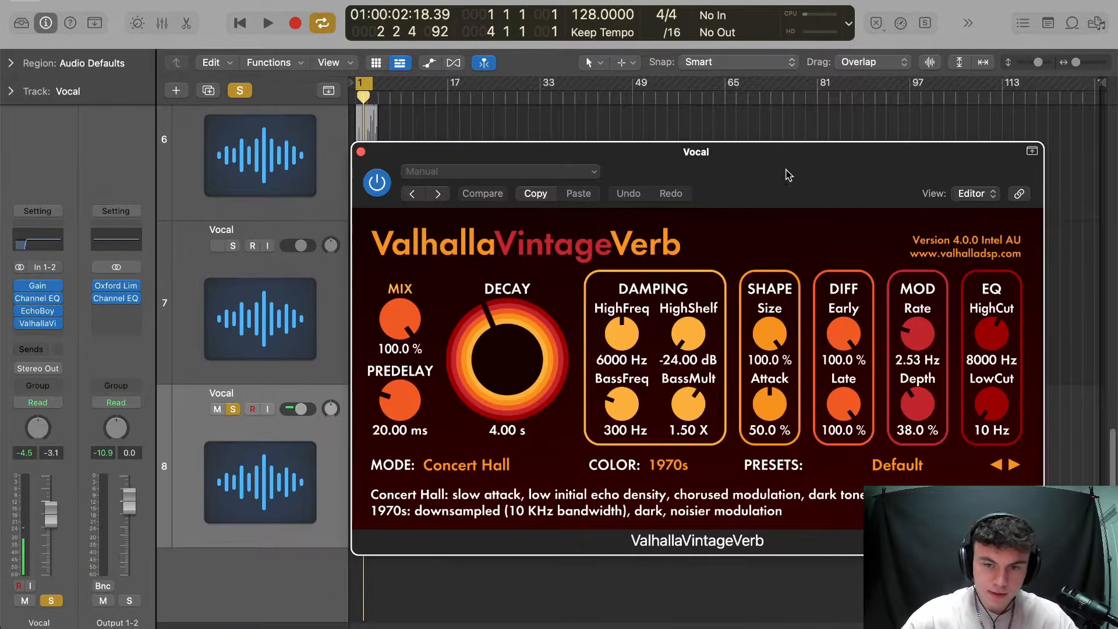
left_click_drag(761, 179, 795, 80)
Set ValhallaVintageVerb to the 1980s color and Bright Hall mode with a 2.02 s decay
left_click(703, 363)
left_click(710, 395)
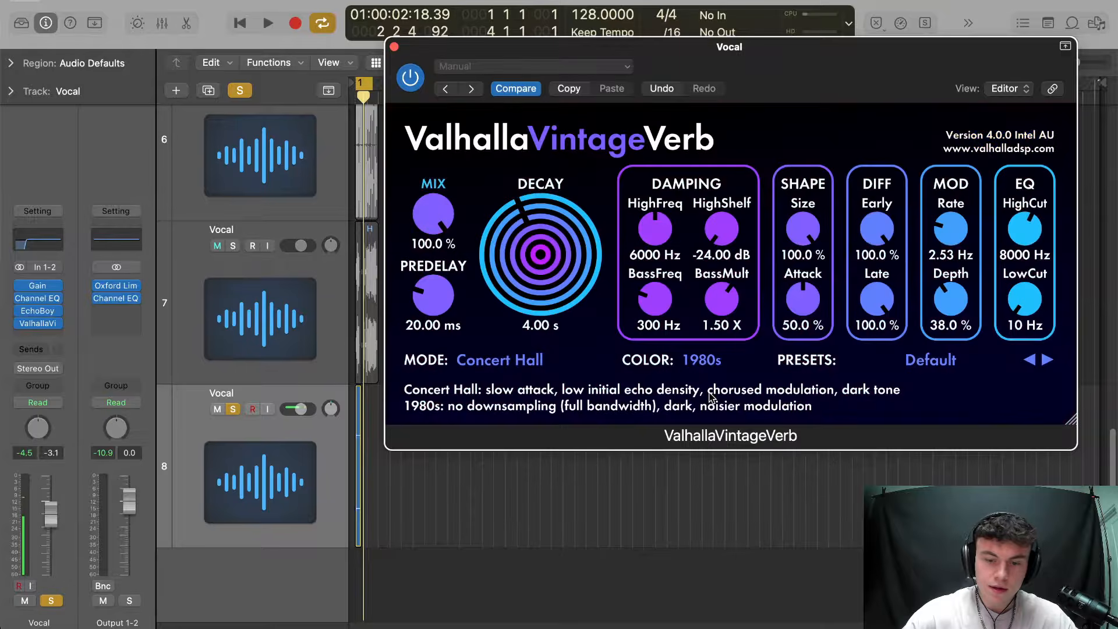
left_click(503, 355)
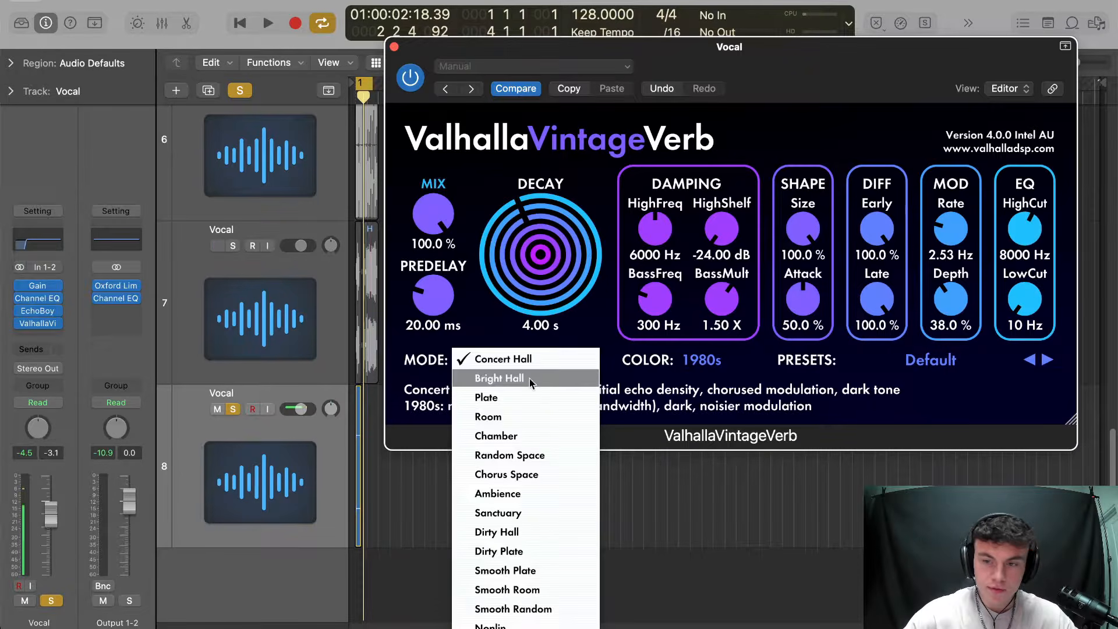
left_click(527, 361)
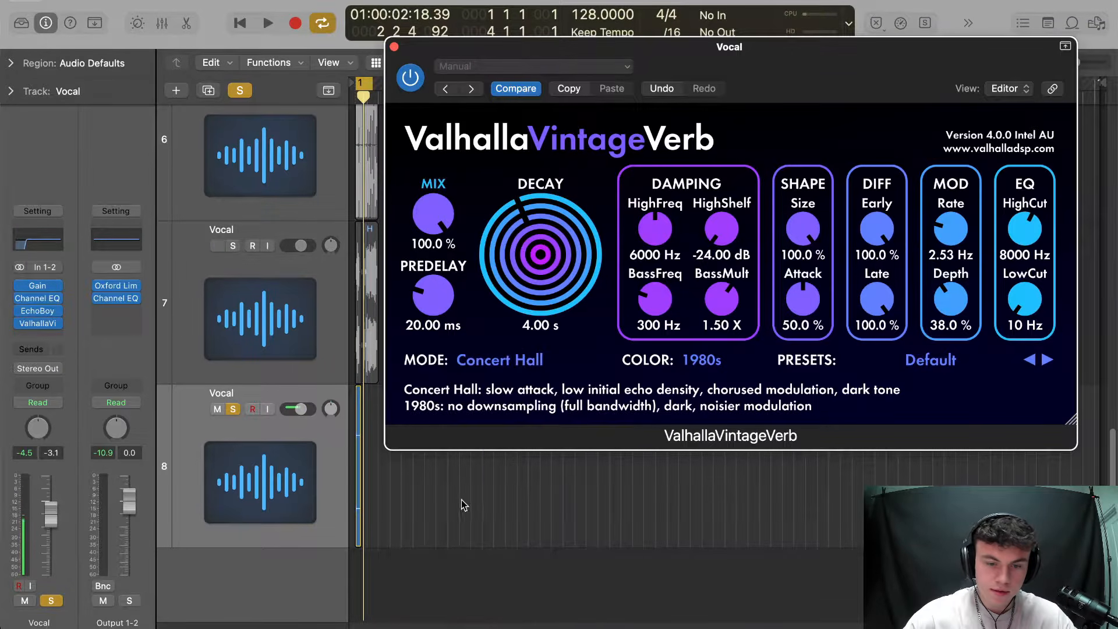
left_click(517, 363)
left_click(512, 378)
Audition the vocal slice through the reverb and extend the cycle range to bar 5
key("space")
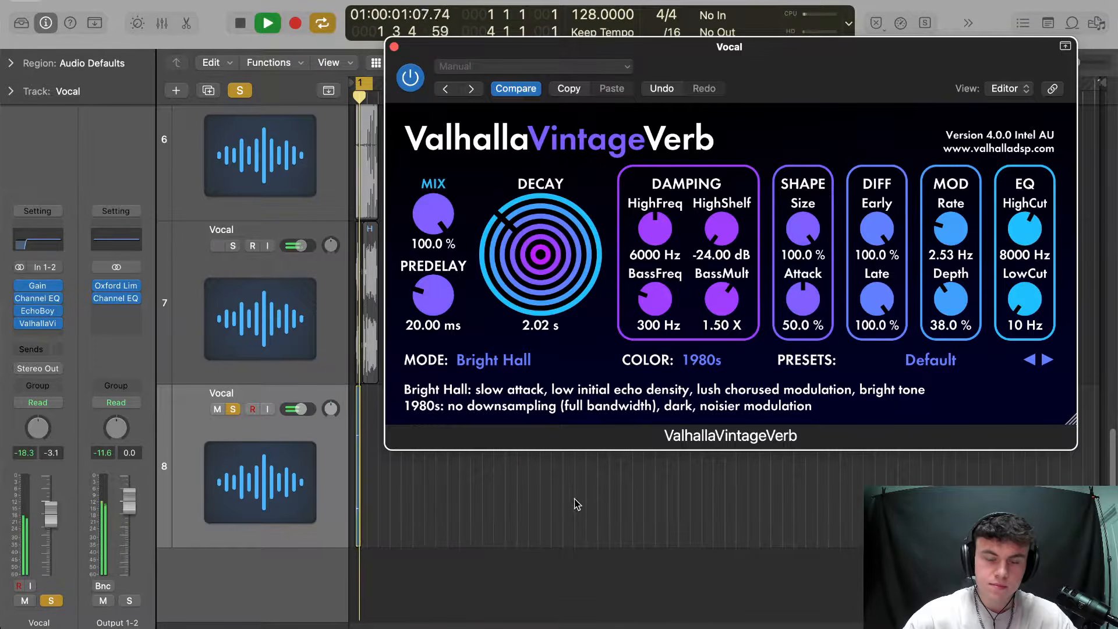
key("space")
left_click(394, 46)
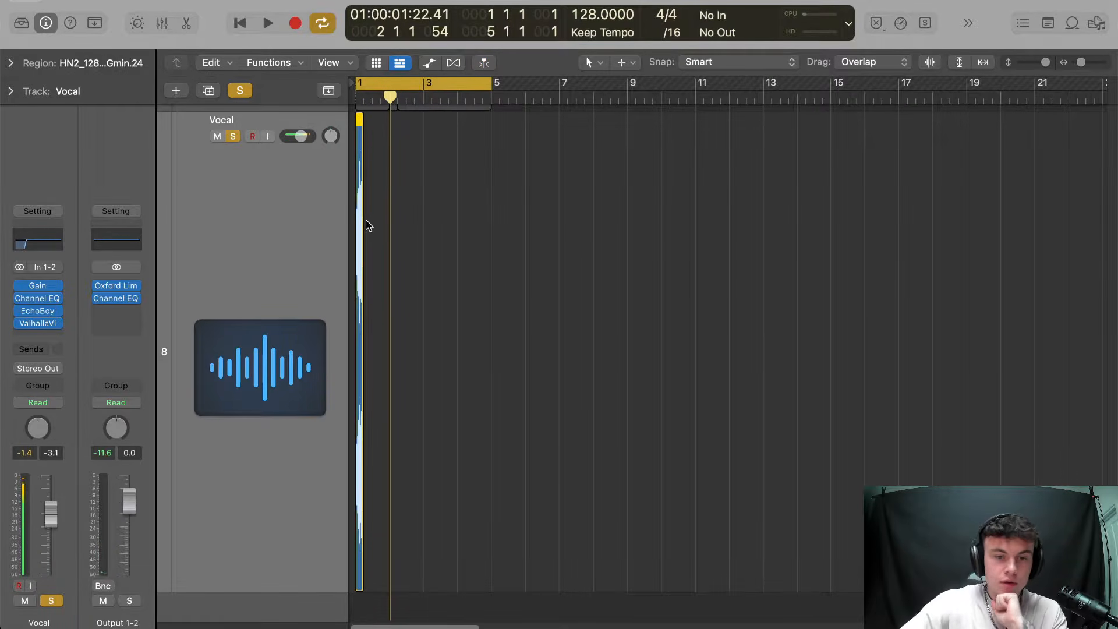
Bounce the processed vocal slice in place to a new track, muting the source region and including the audio tail
left_click(365, 220)
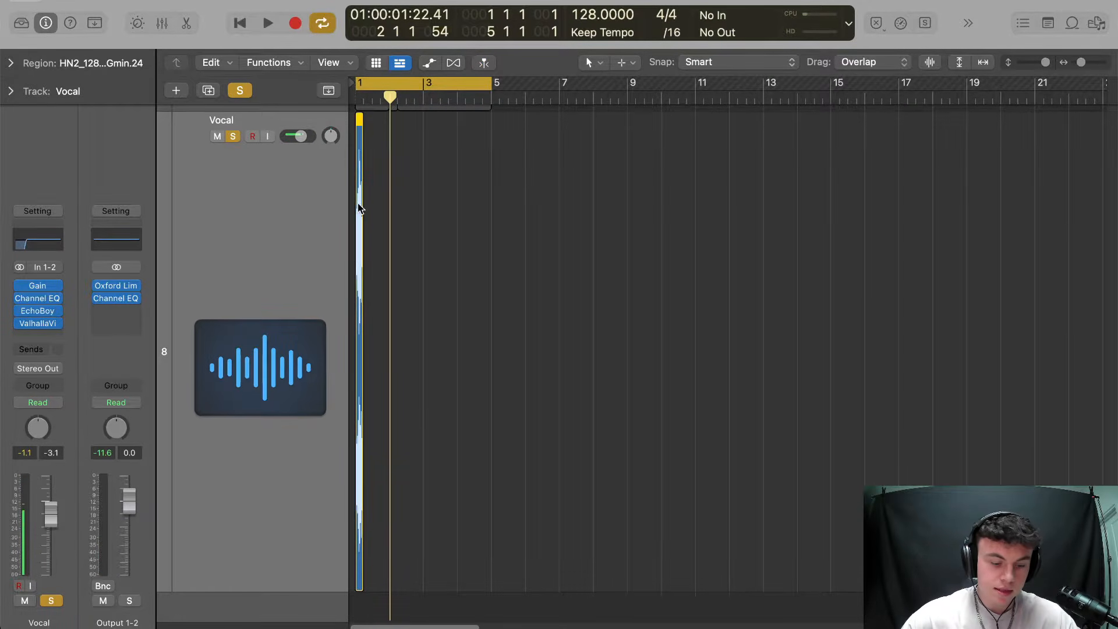
right_click(359, 208)
left_click(397, 212)
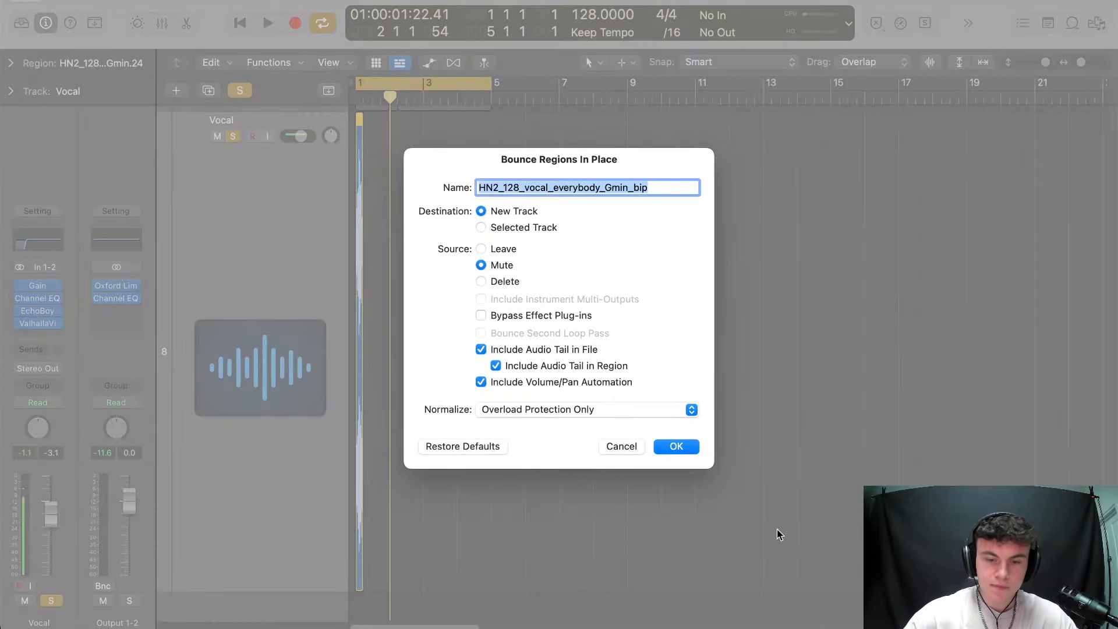
left_click(691, 450)
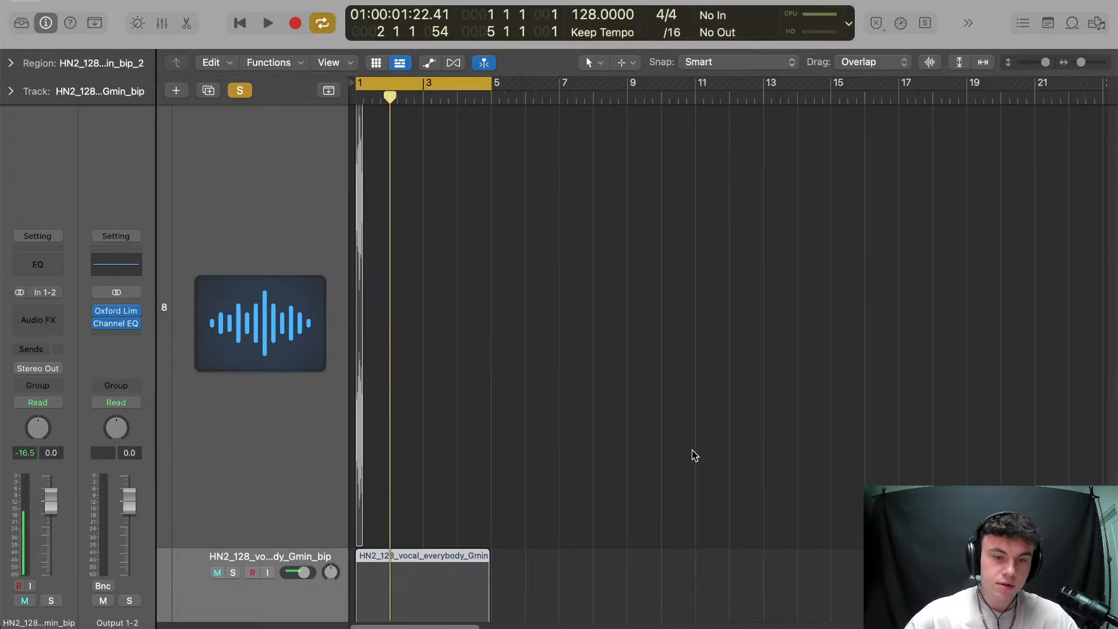
Delete the source Vocal track with the EchoBoy and Valhalla effects and solo the bounced track
left_click(264, 362)
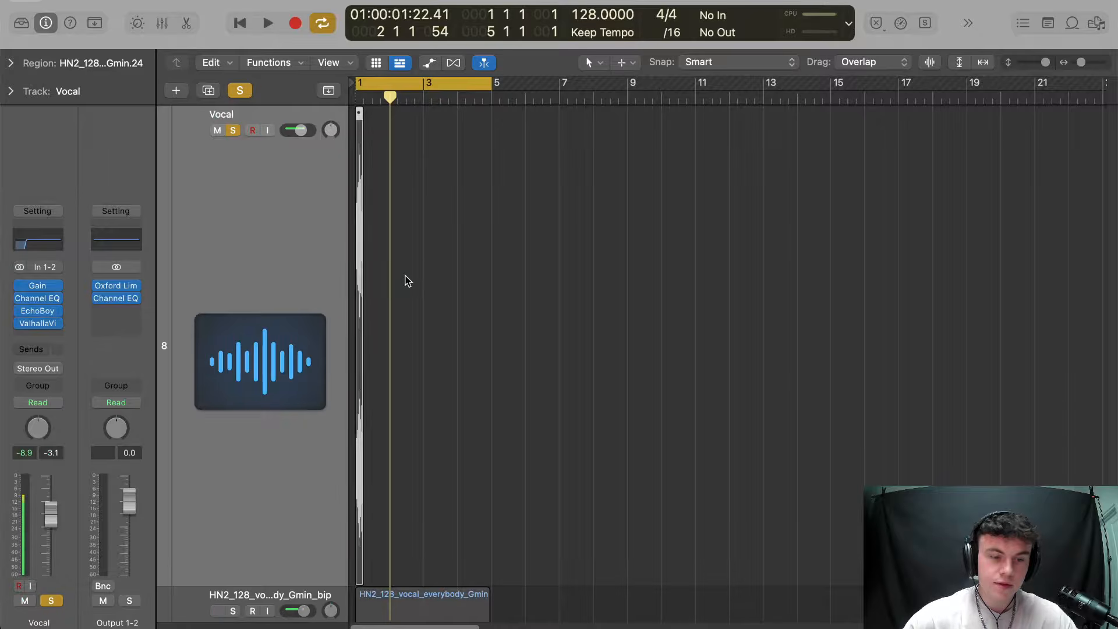
scroll(408, 281, "down", 5)
scroll(450, 317, "up", 5)
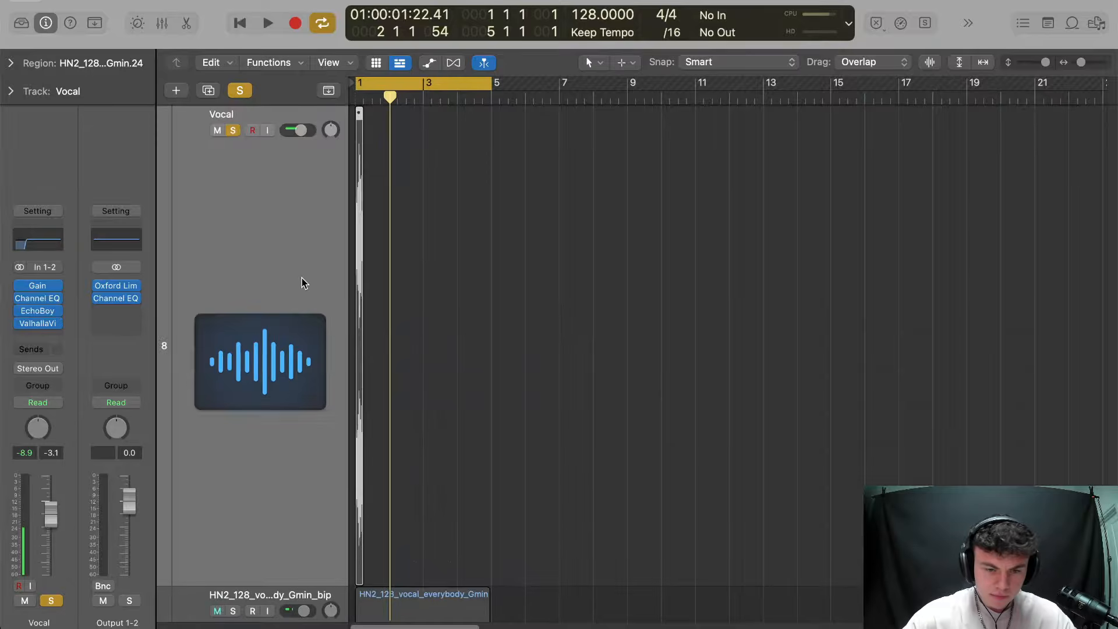
scroll(329, 274, "up", 3)
scroll(326, 273, "down", 2)
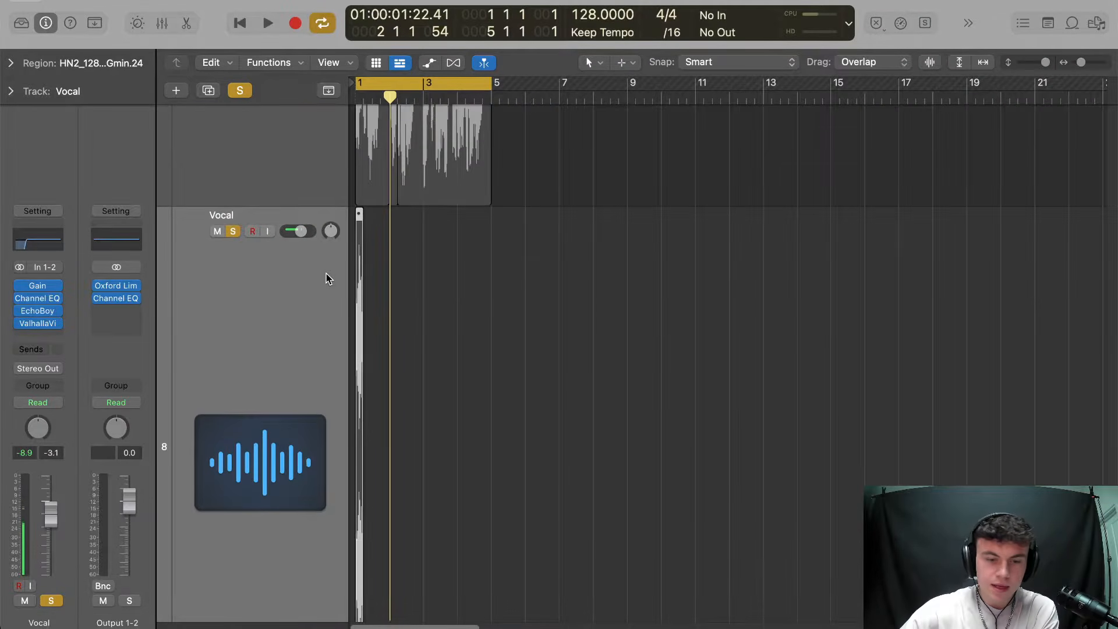
key("BackSpace")
left_click(234, 166)
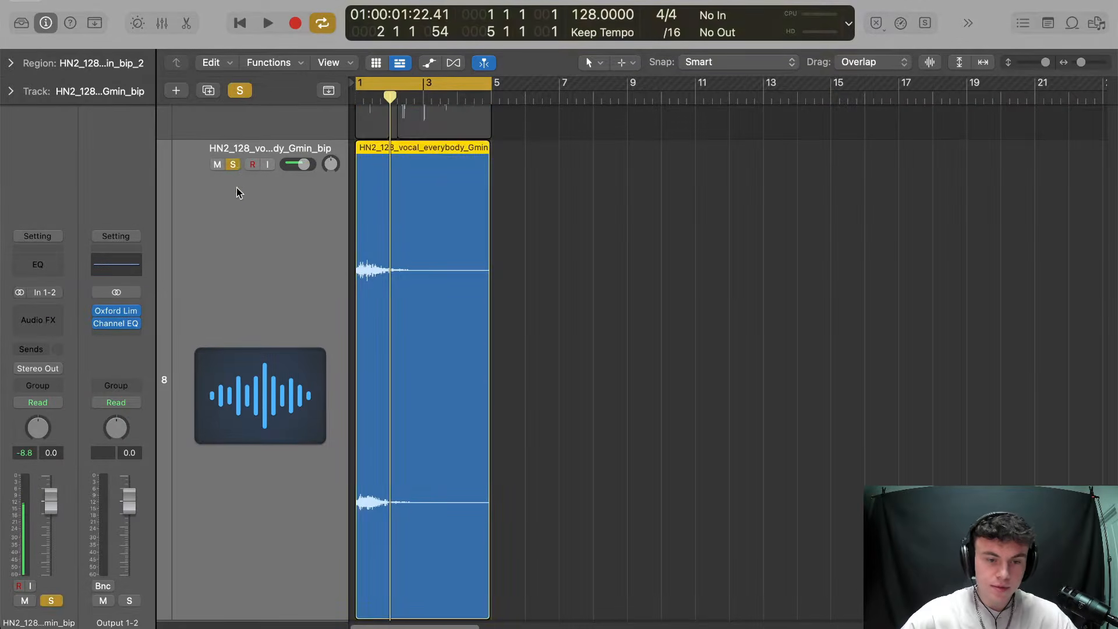
Audition the first and second beats of the bounced vocal with a one-beat cycle range, finishing on beat 2
left_click_drag(435, 281, 355, 307)
left_click_drag(739, 84, 382, 131)
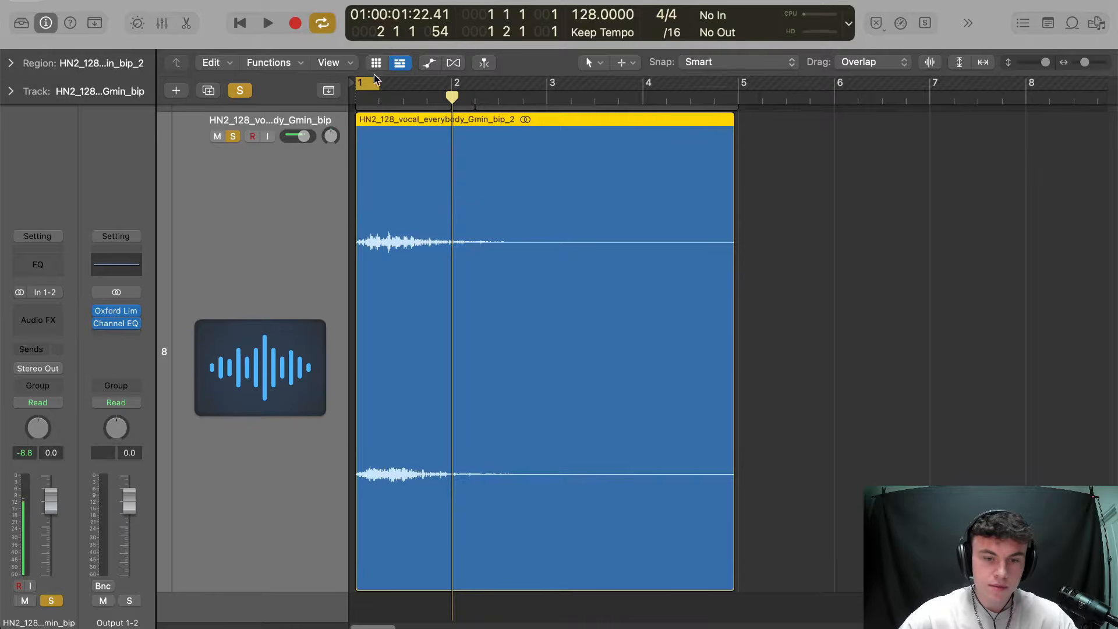
key("space")
key("space")
left_click_drag(365, 85, 396, 89)
key("space")
key("space")
key("space")
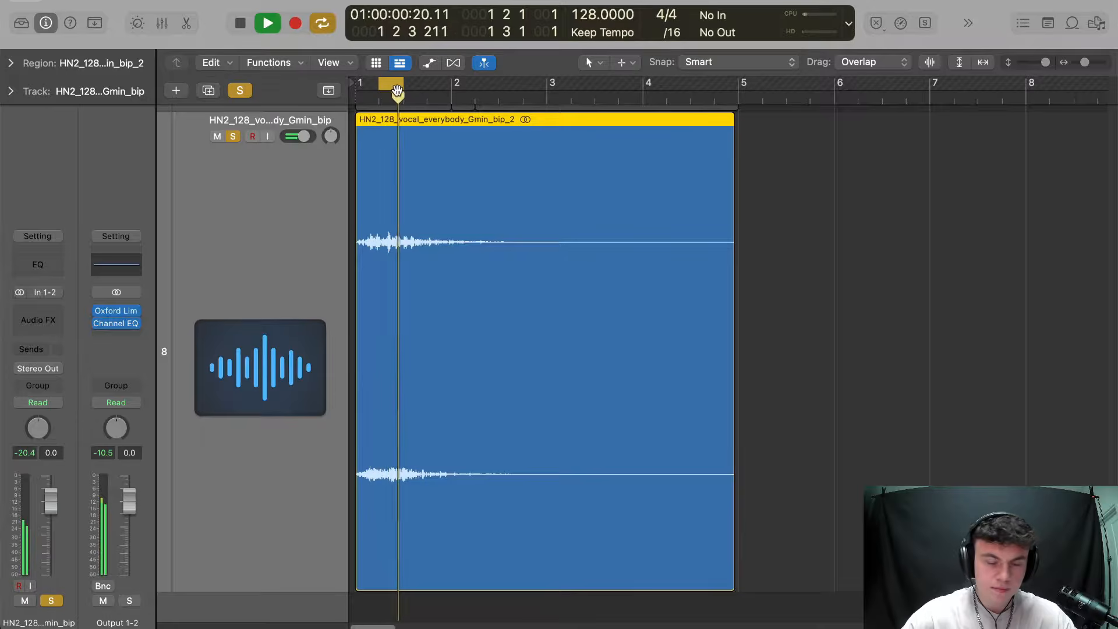
key("space")
Split the bounced vocal region at beats 2 and 3 of bar 1 and delete everything after beat 3
key("t")
left_click(529, 249)
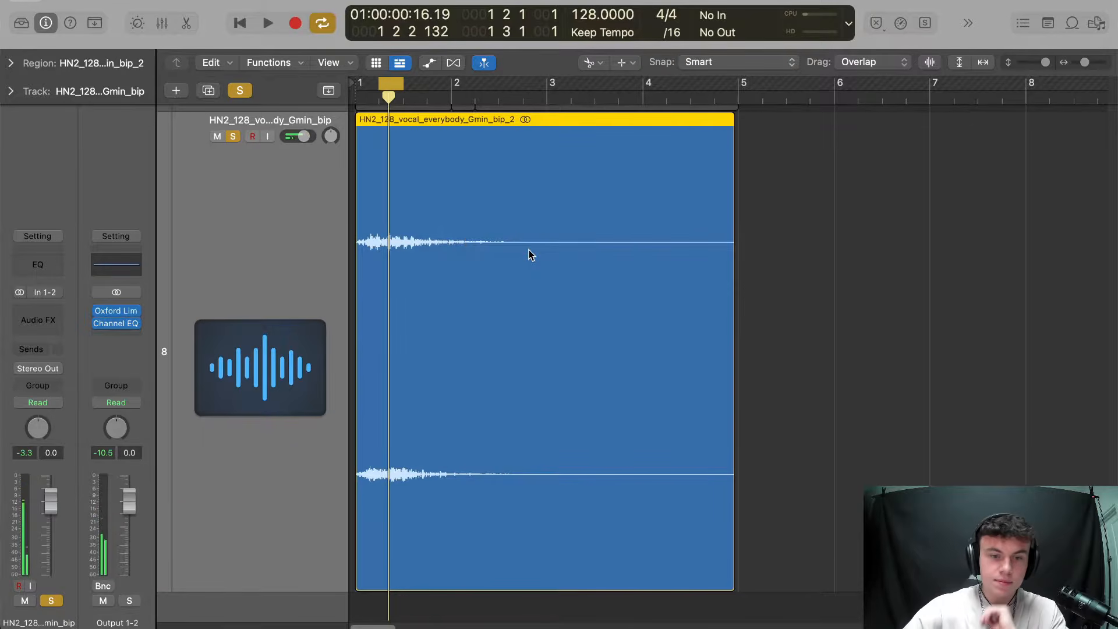
left_click_drag(381, 206, 400, 199)
key("t")
key("t")
key("Delete")
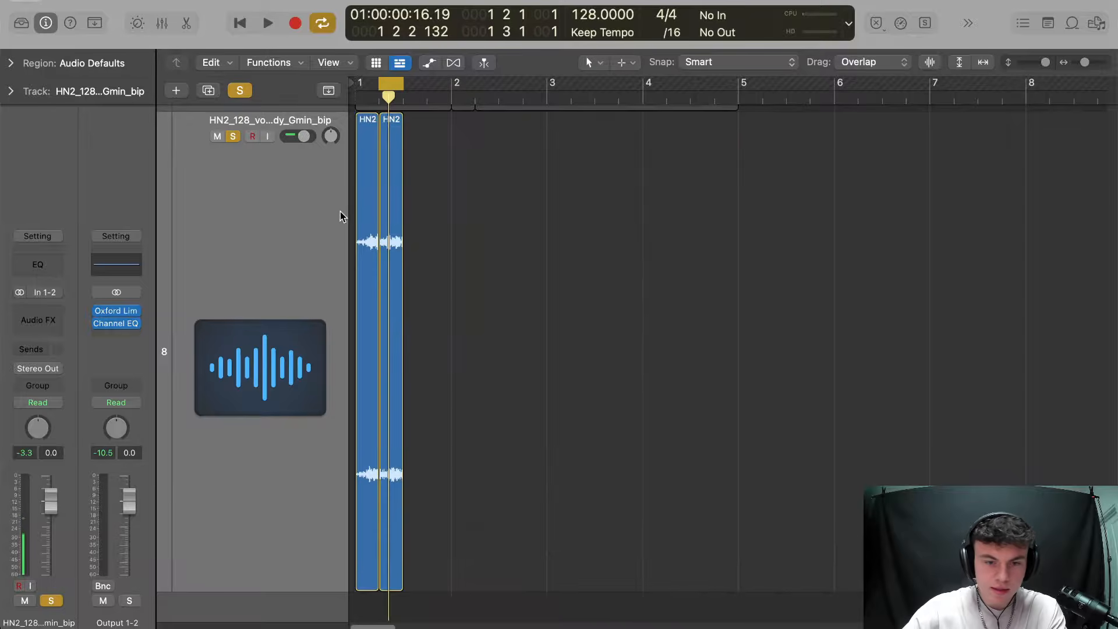
Delete the first-beat slice and move the second-beat slice to the start of bar 1
key("Delete")
left_click(487, 220)
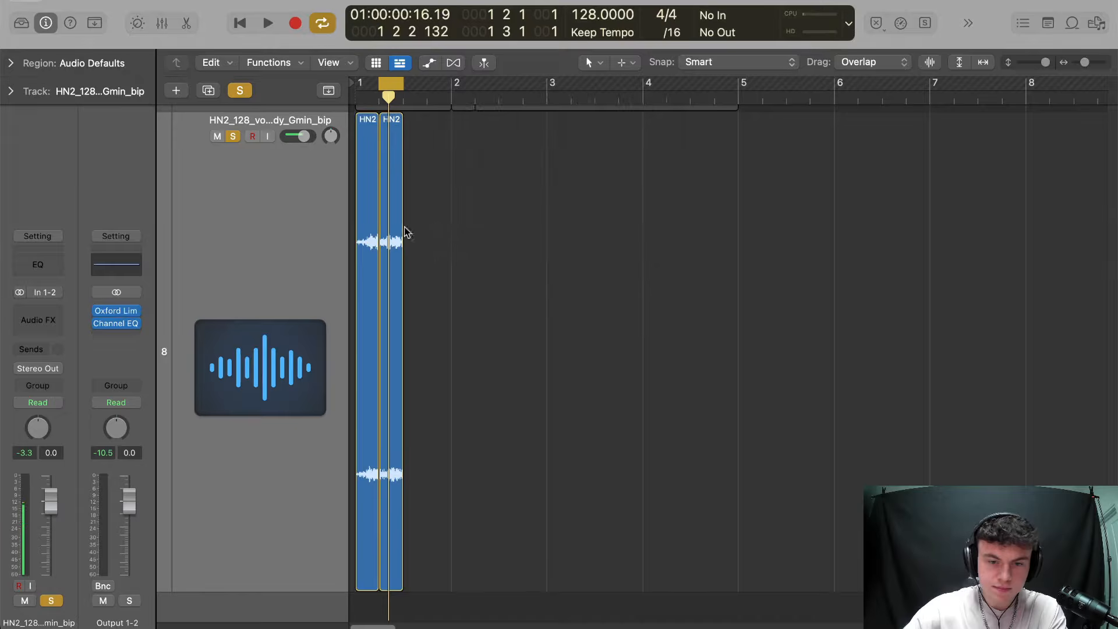
left_click(373, 225)
key("Delete")
left_click_drag(386, 217, 351, 220)
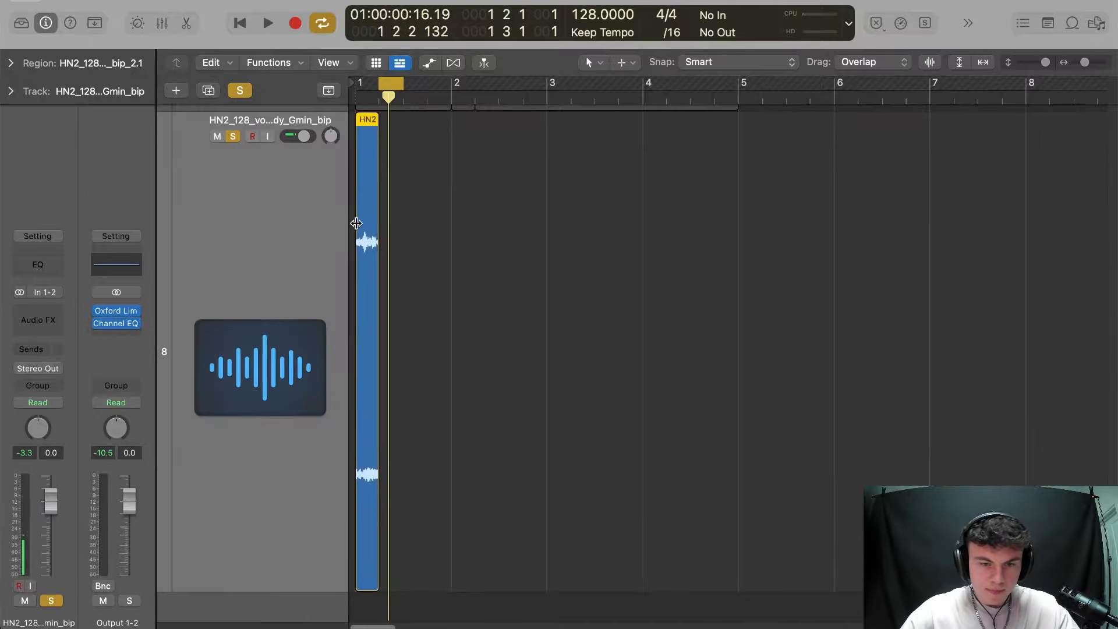
scroll(371, 225, "down", 1)
scroll(372, 225, "down", 3)
scroll(478, 358, "up", 3)
left_click(480, 361)
scroll(287, 356, "down", 1)
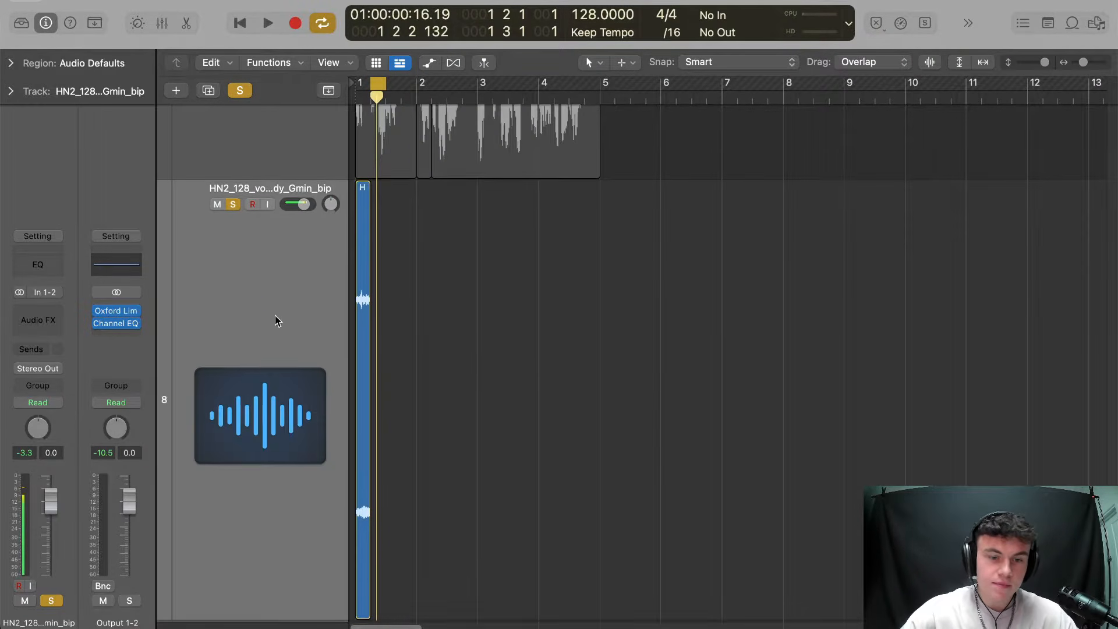
scroll(292, 355, "up", 1)
left_click(312, 212)
scroll(343, 235, "down", 3)
left_click(296, 517)
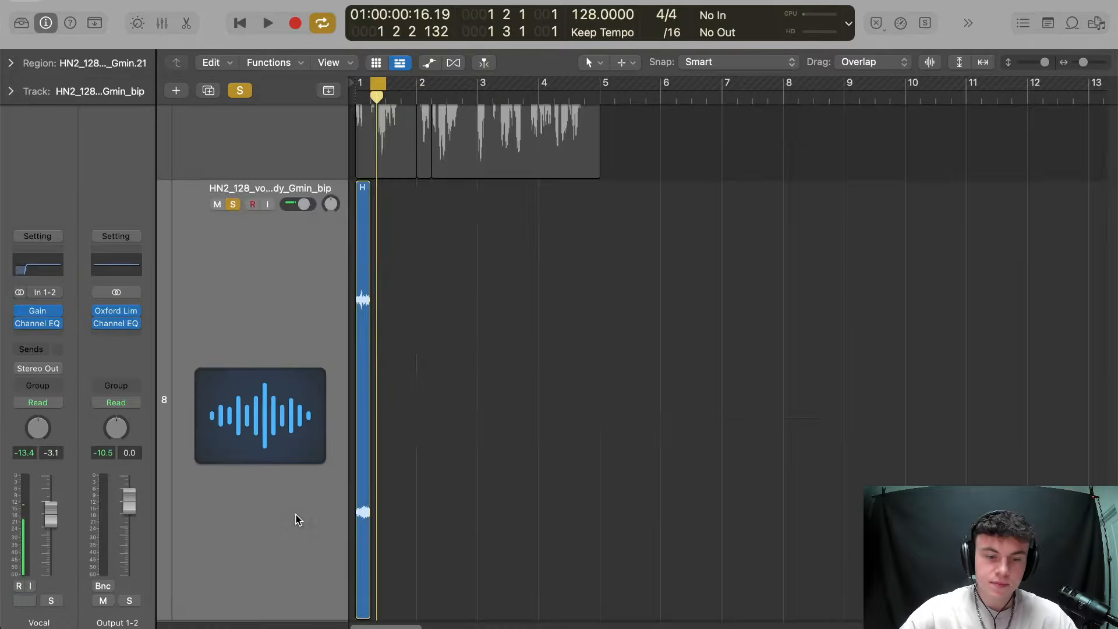
Set the cycle range from bar 1 to beat 3 of bar 2 and return the playhead to the start
left_click_drag(379, 82, 446, 82)
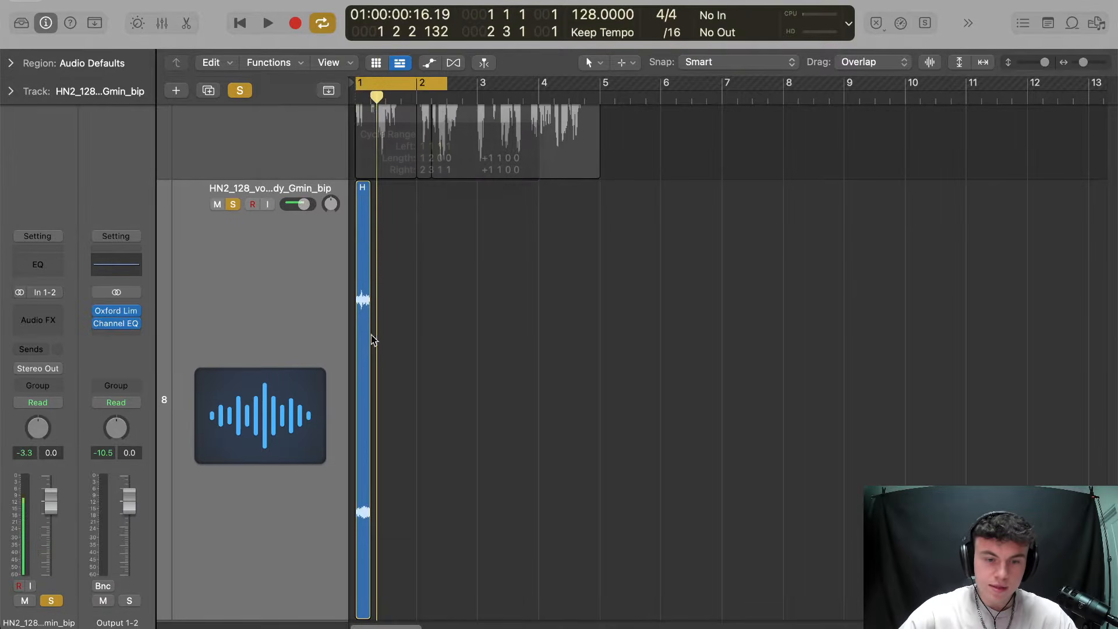
left_click_drag(400, 305, 354, 323)
key("z")
left_click(430, 97)
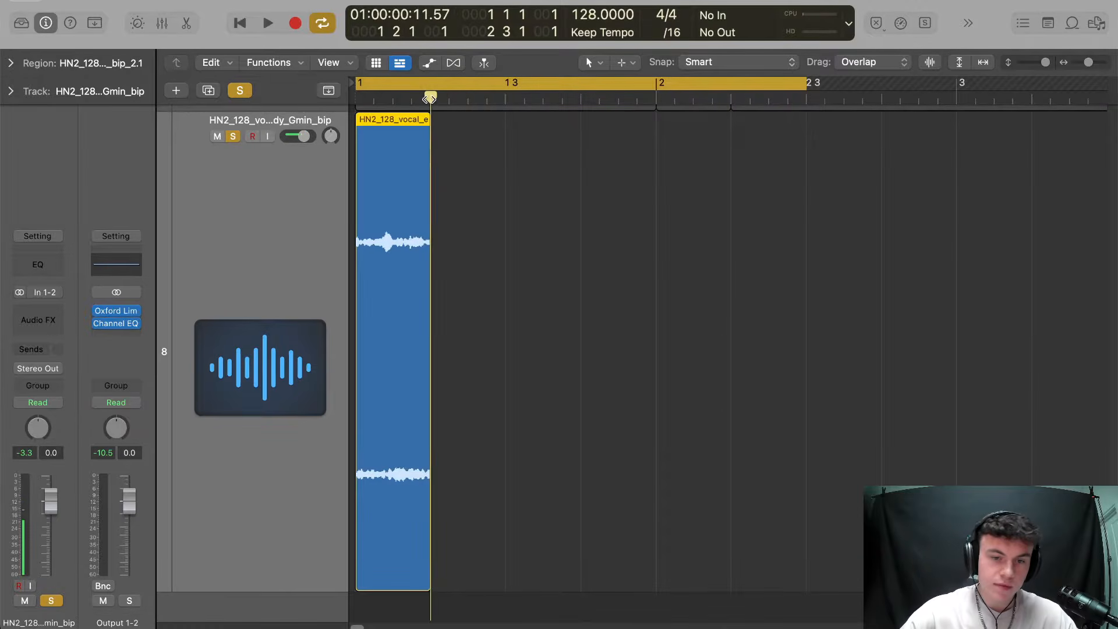
left_click_drag(430, 100, 334, 172)
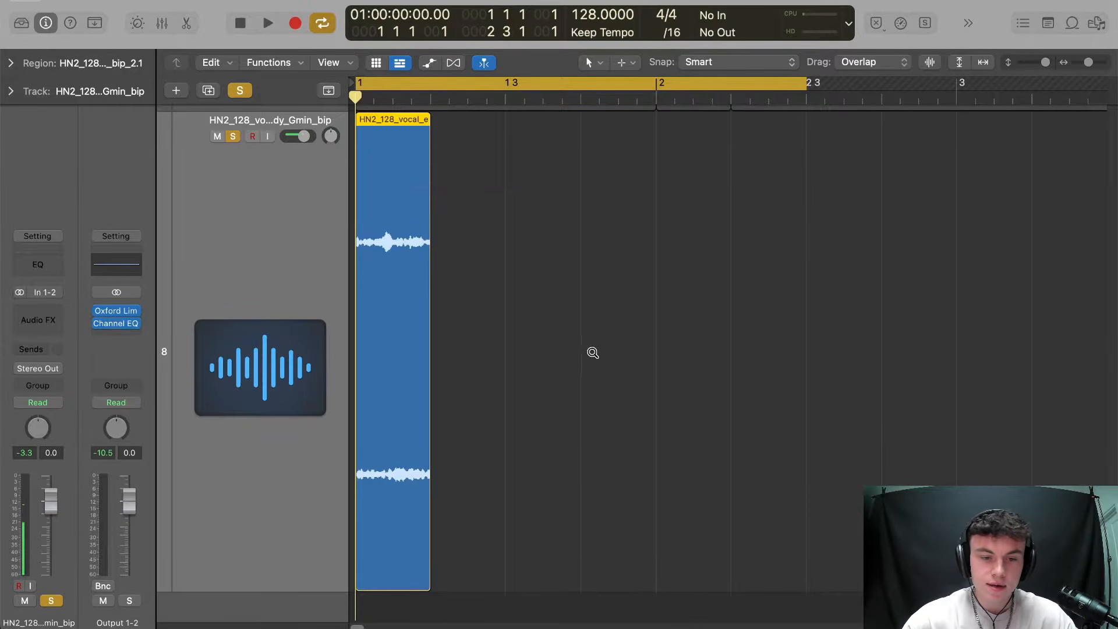
Loop the vocal slice out to bar 5 and audition it with the cycle range ending at bar 3
scroll(592, 352, "down", 10)
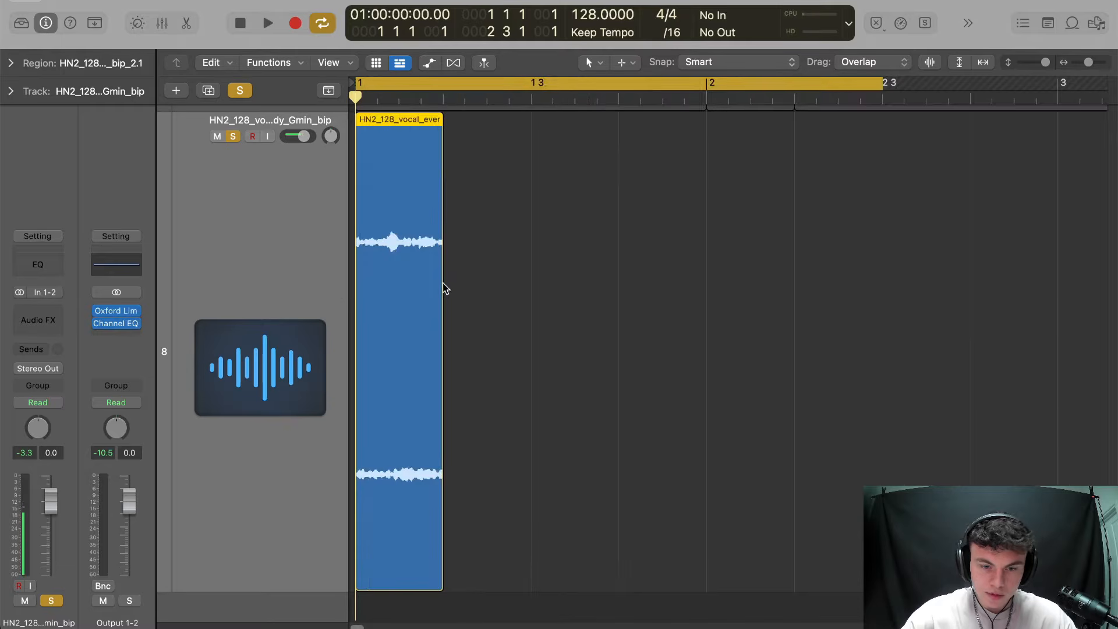
left_click_drag(442, 287, 938, 288)
left_click(631, 193, "ctrl+alt")
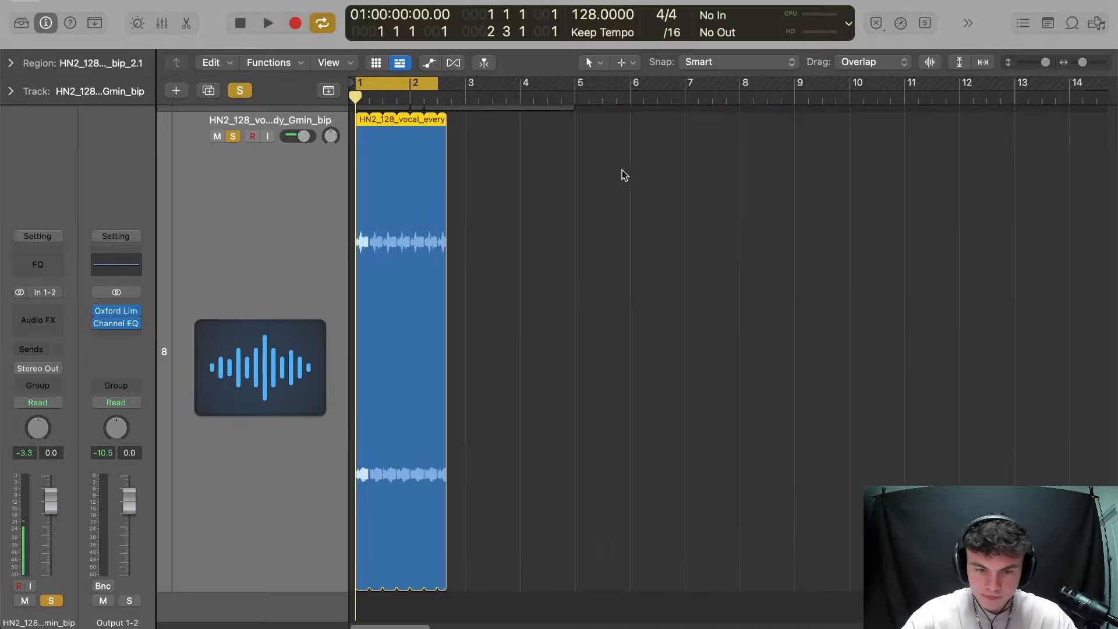
left_click_drag(434, 78, 466, 78)
left_click_drag(448, 297, 574, 314)
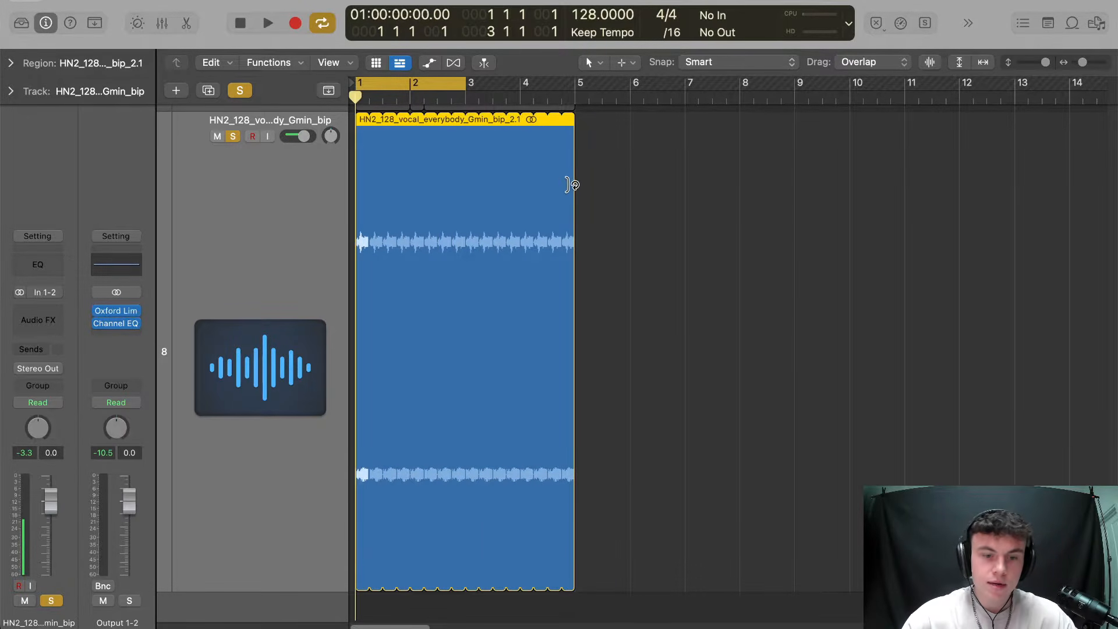
key("space")
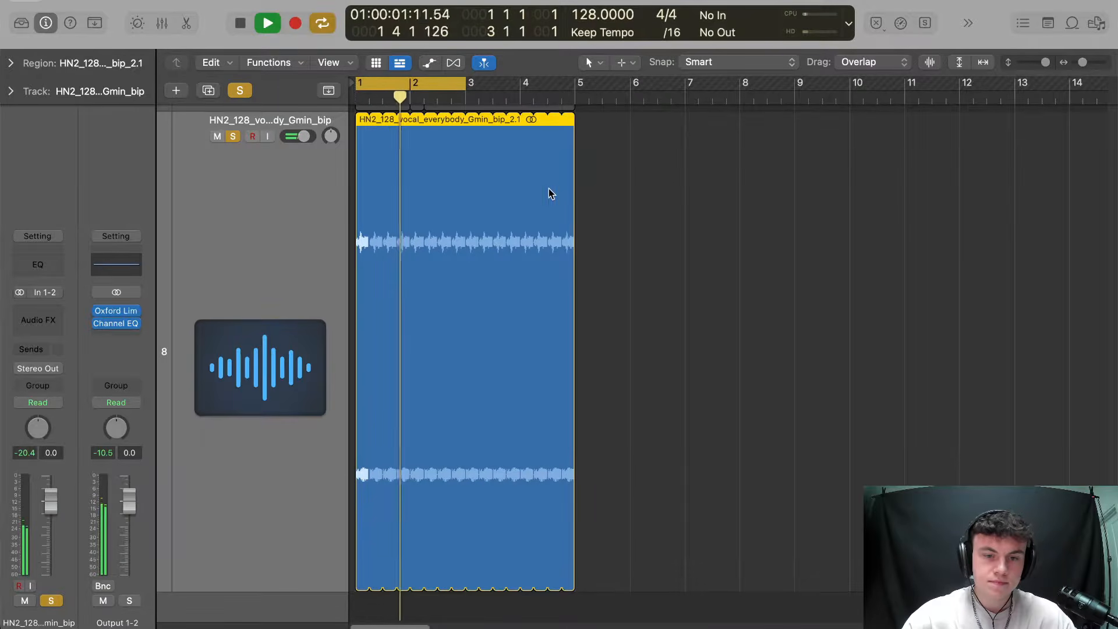
key("space")
Add a short fade-in and a matching short fade-out to the looped vocal slice
left_click_drag(432, 176, 331, 202)
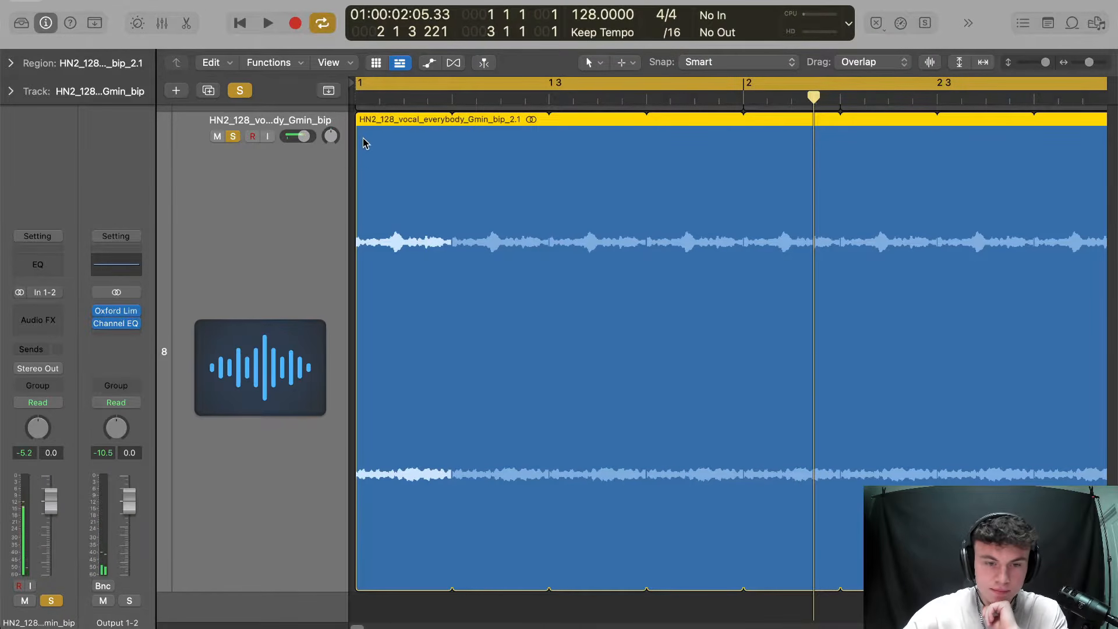
left_click_drag(358, 142, 361, 142)
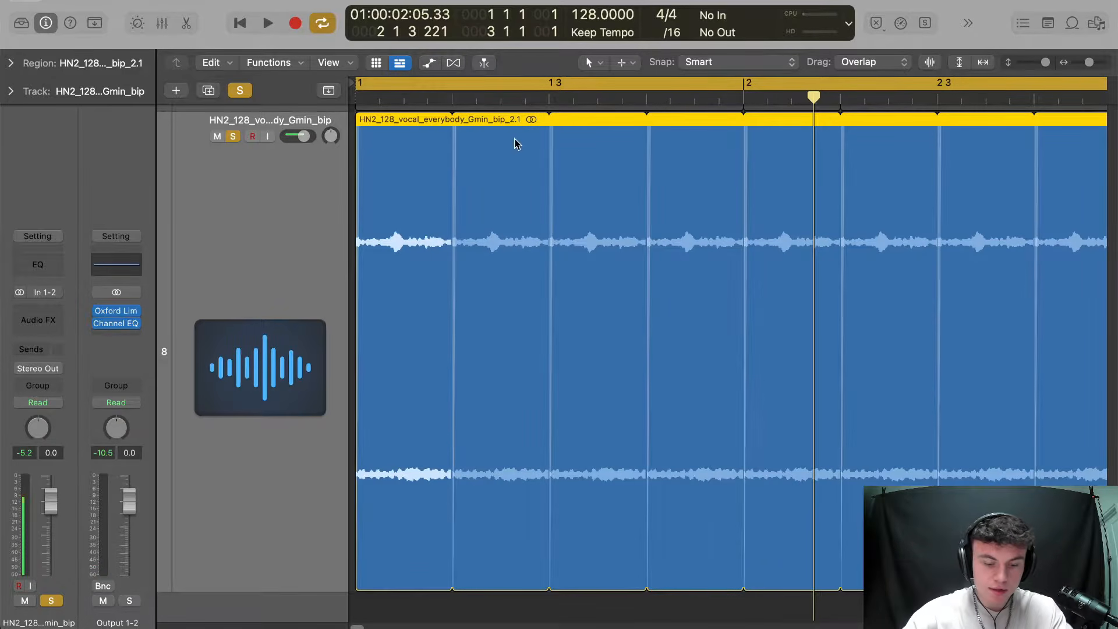
left_click_drag(515, 170, 405, 202)
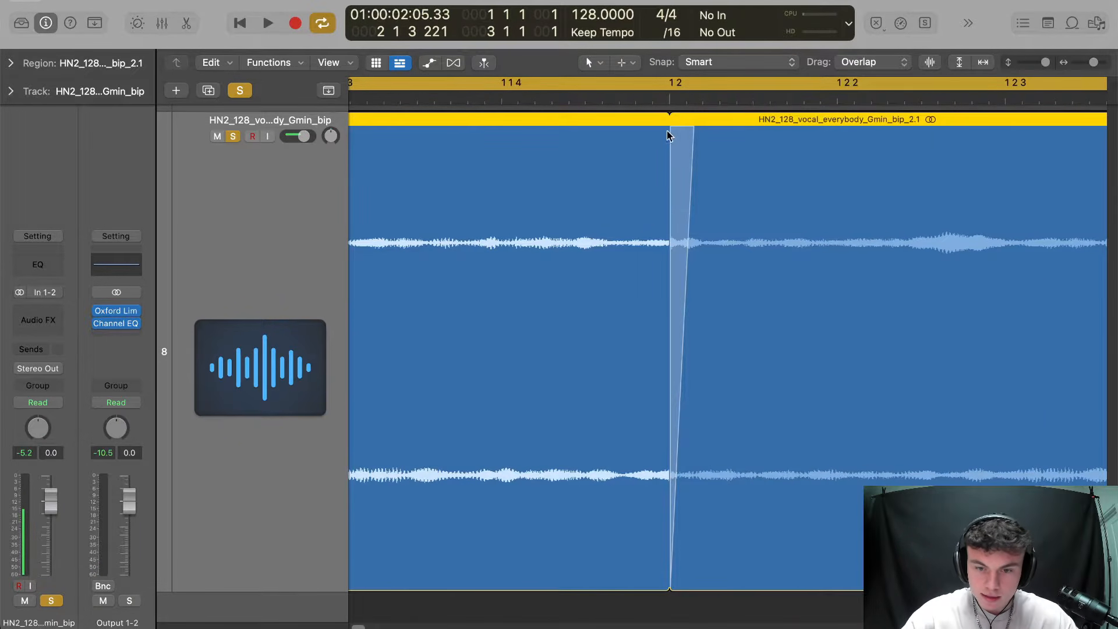
left_click_drag(666, 134, 643, 142)
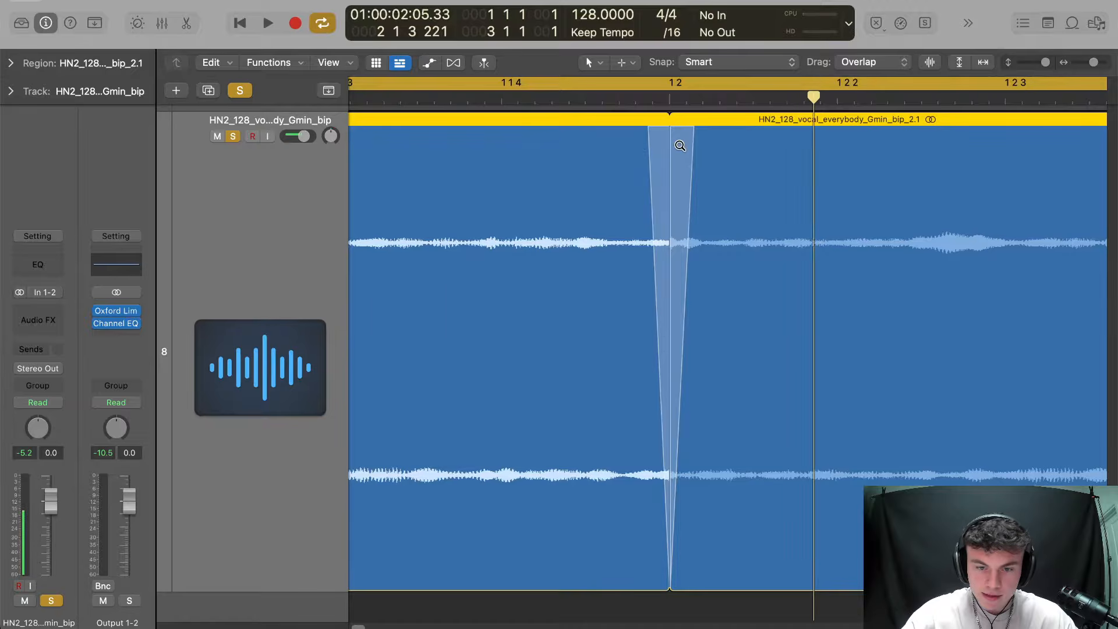
left_click(680, 146)
Audition the faded loop and lower the bounced track's volume to -4.2 dB
key("space")
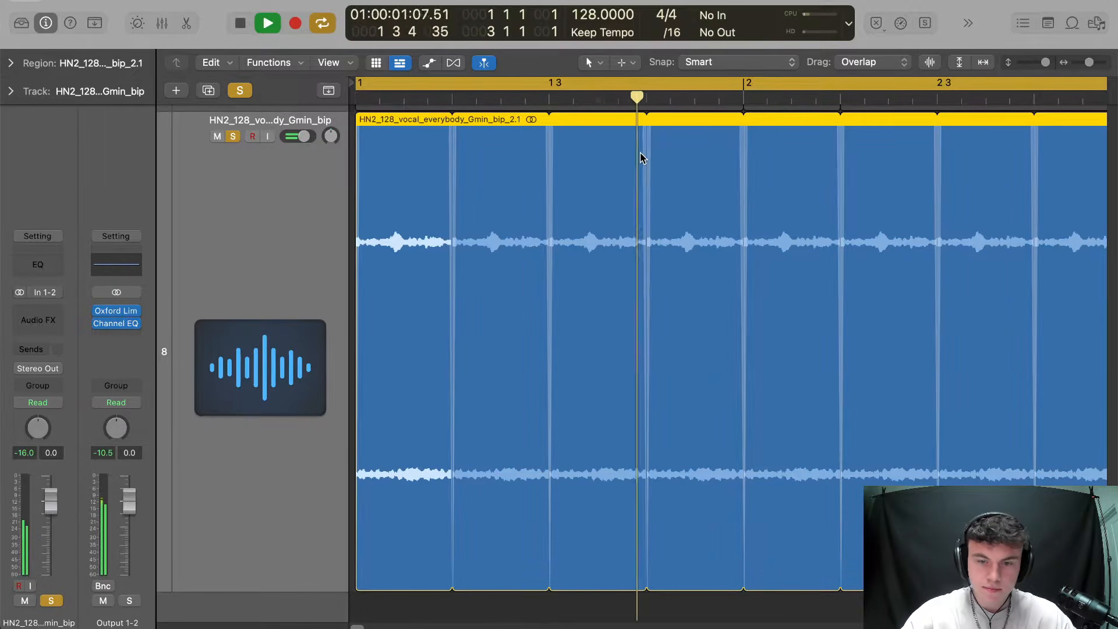
left_click(645, 154, "ctrl+alt")
key("space")
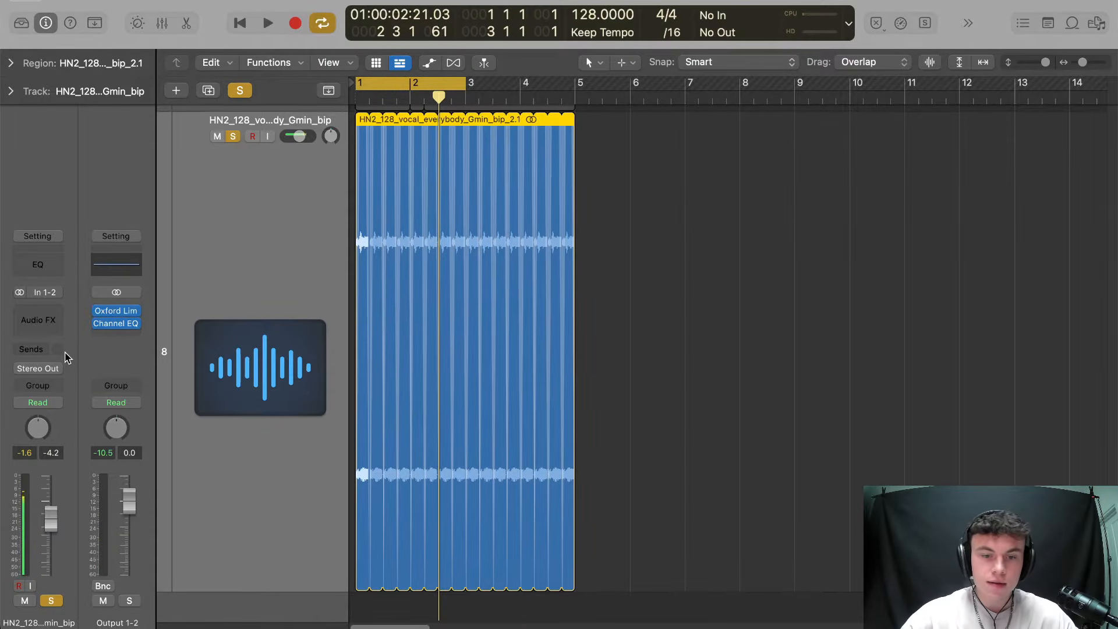
Insert a Channel EQ on the bounced vocal track and enable a low cut at 440 Hz with a 48 dB/Oct slope
left_click(44, 270)
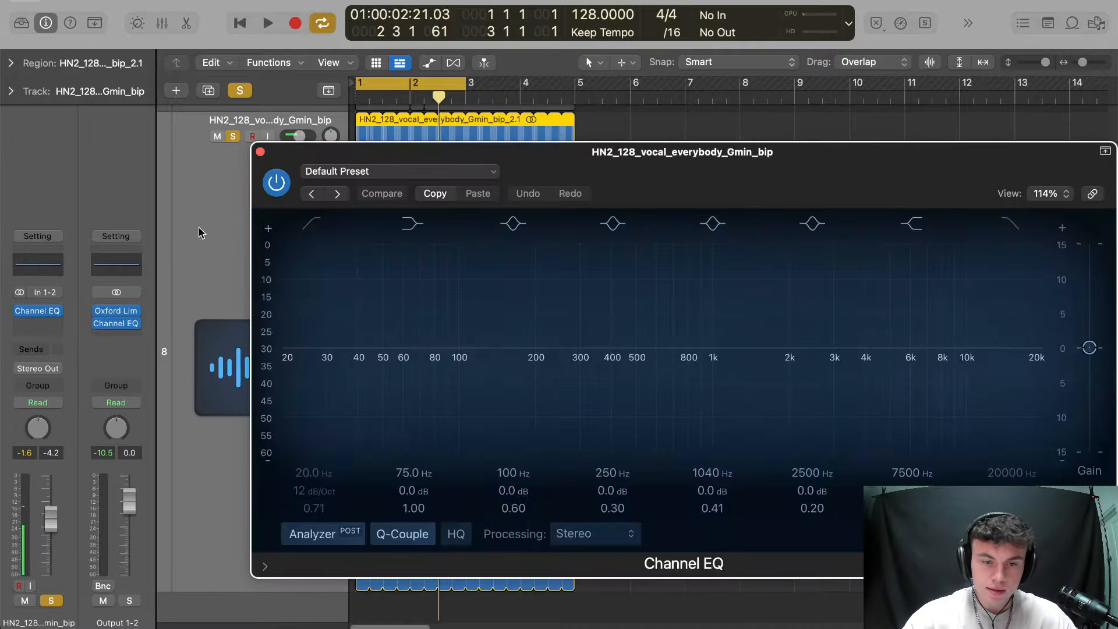
left_click_drag(698, 192, 609, 139)
left_click(237, 182)
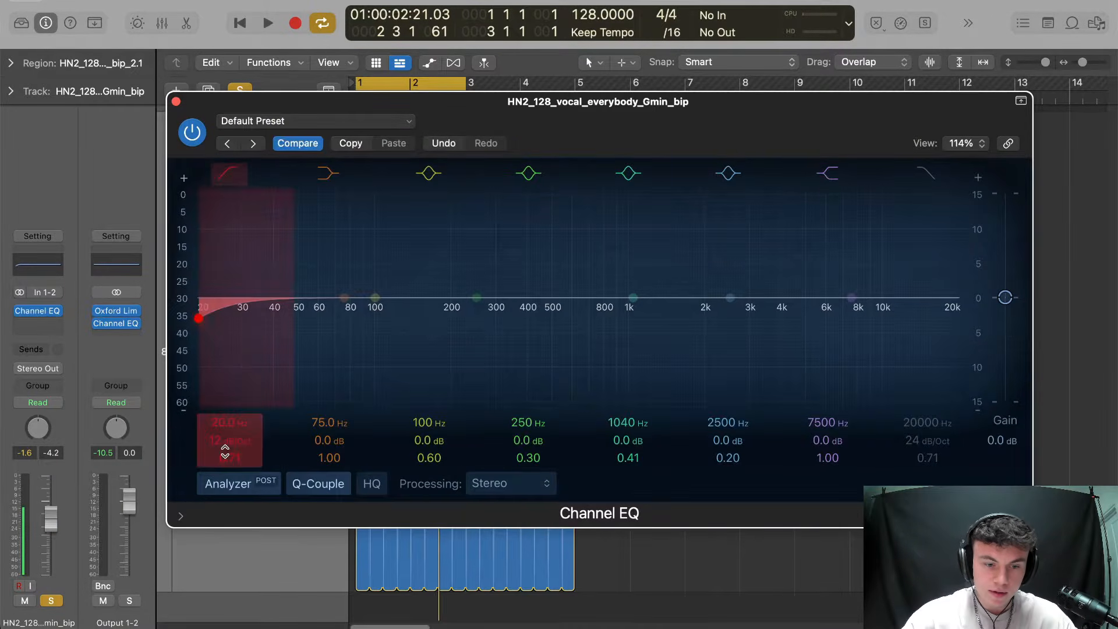
left_click_drag(235, 423, 231, 373)
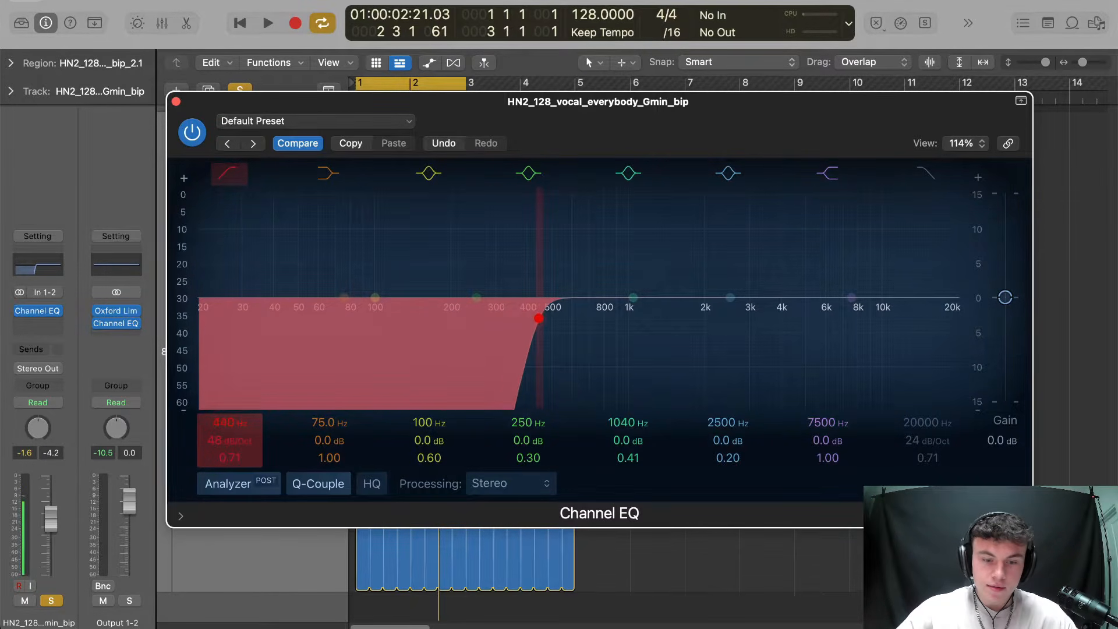
left_click_drag(656, 117, 652, 75)
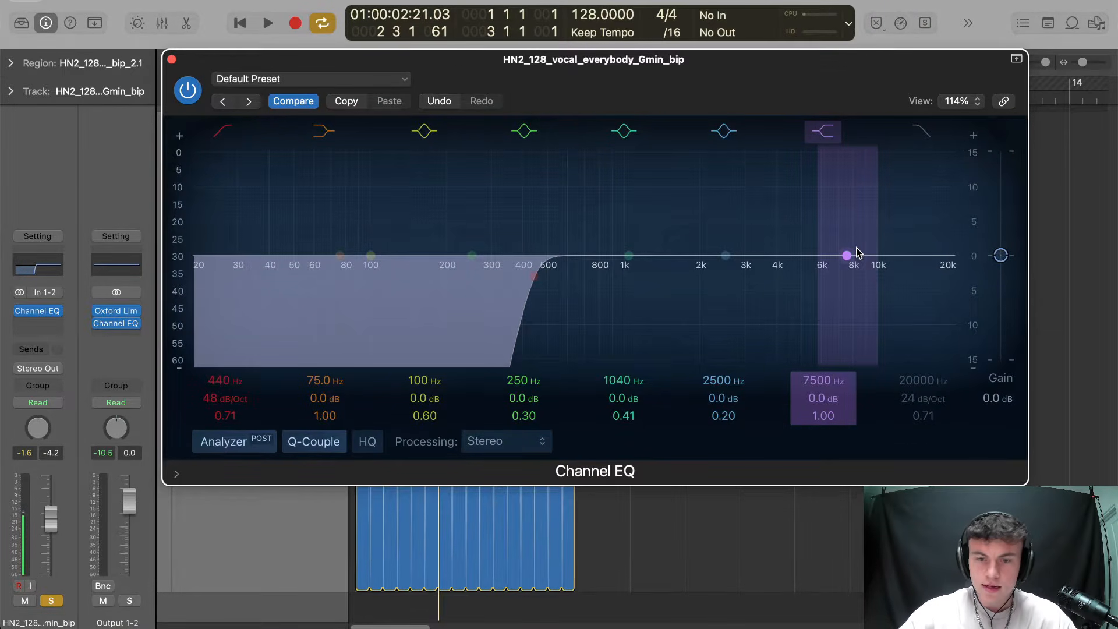
While auditioning the loop, raise the low cut to 540 Hz and set the high shelf to -9.4 dB at 5500 Hz
mouse_move(746, 103)
left_mouse_down()
mouse_move(769, 163)
mouse_move(756, 170)
mouse_move(767, 101)
left_mouse_up()
key("space")
left_click_drag(866, 254, 849, 329)
left_click_drag(552, 272, 575, 273)
left_click_drag(845, 279, 851, 304)
key("space")
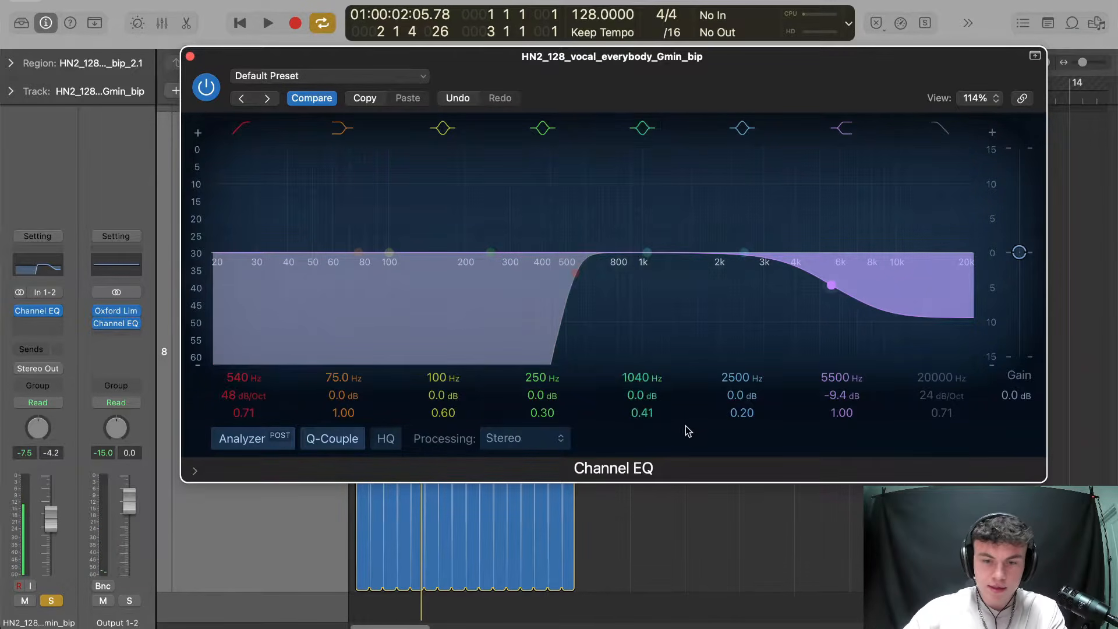
Give the 1040 Hz EQ band a narrow +14.2 dB boost with Q 13.0 and sweep it up to 1190 Hz during playback
left_click_drag(662, 387, 645, 438)
key("space")
key("space")
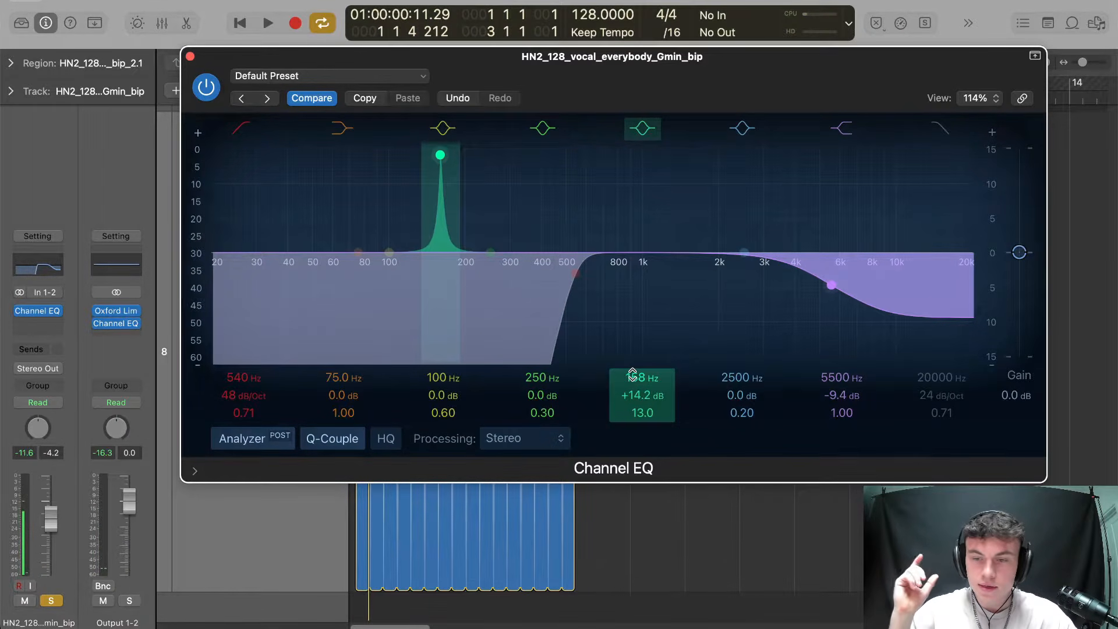
key("space")
left_click_drag(641, 378, 640, 268)
key("space")
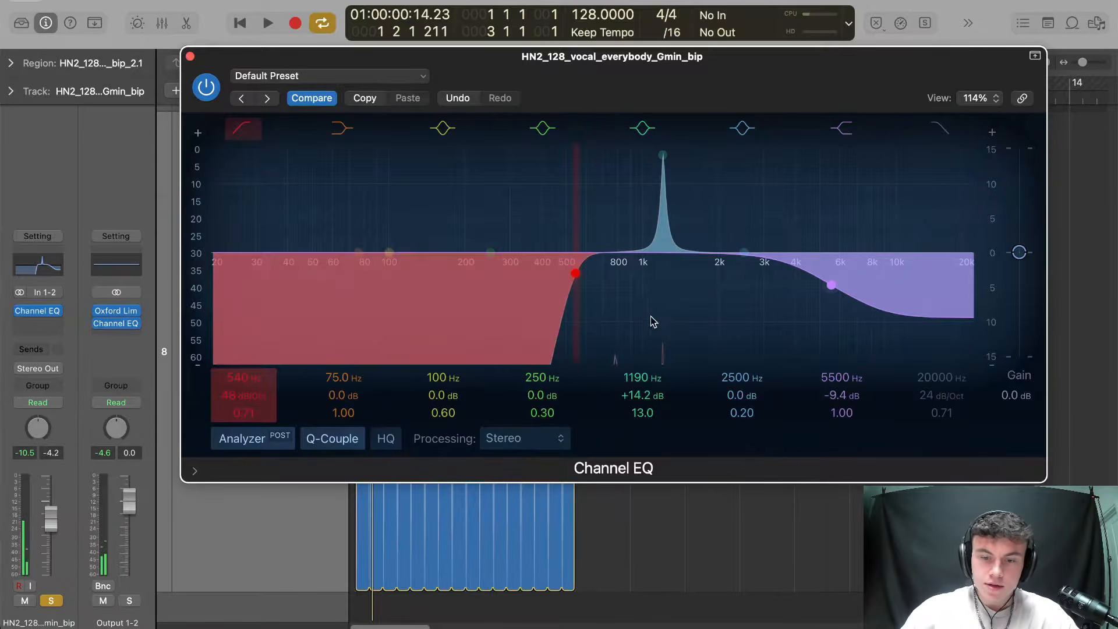
Turn the narrow 1190 Hz EQ boost into a -4.3 dB cut and close the Channel EQ
left_click_drag(654, 383, 654, 408)
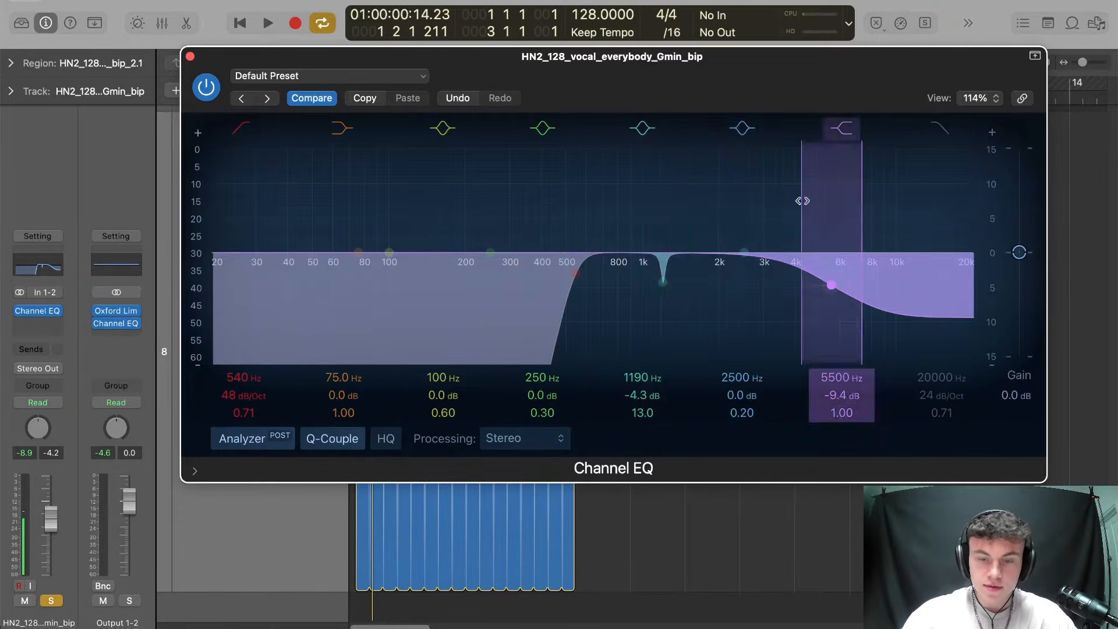
left_click(190, 57)
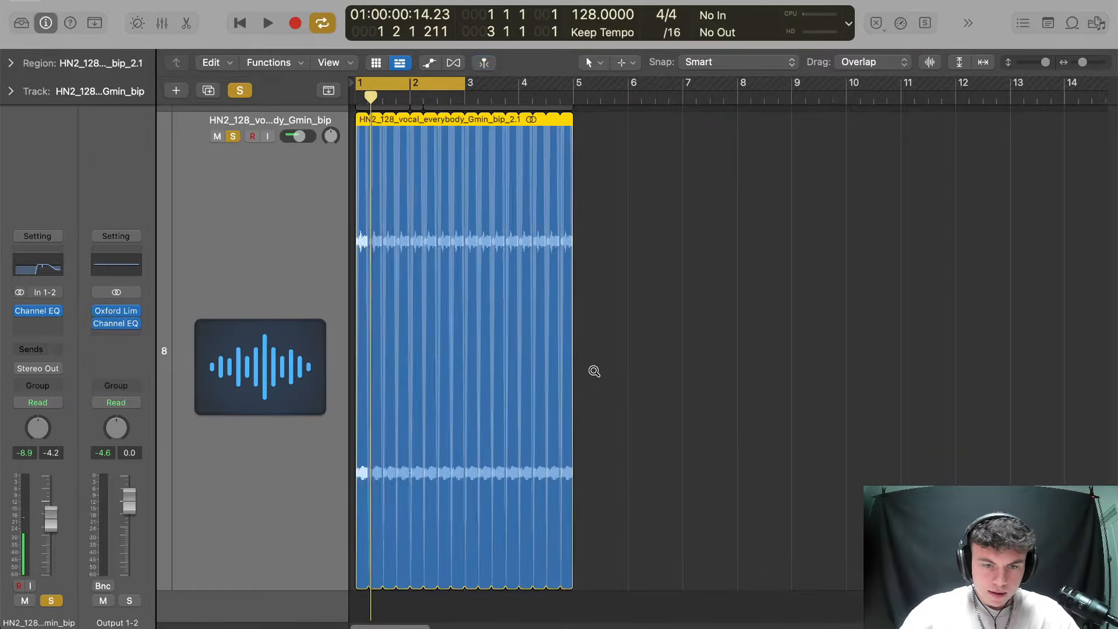
Extend the cycle range to bar 5 and lower the bounced vocal track's volume to -6.0 dB during playback
left_click(593, 371, "ctrl+alt")
left_click_drag(367, 83, 379, 85)
key("space")
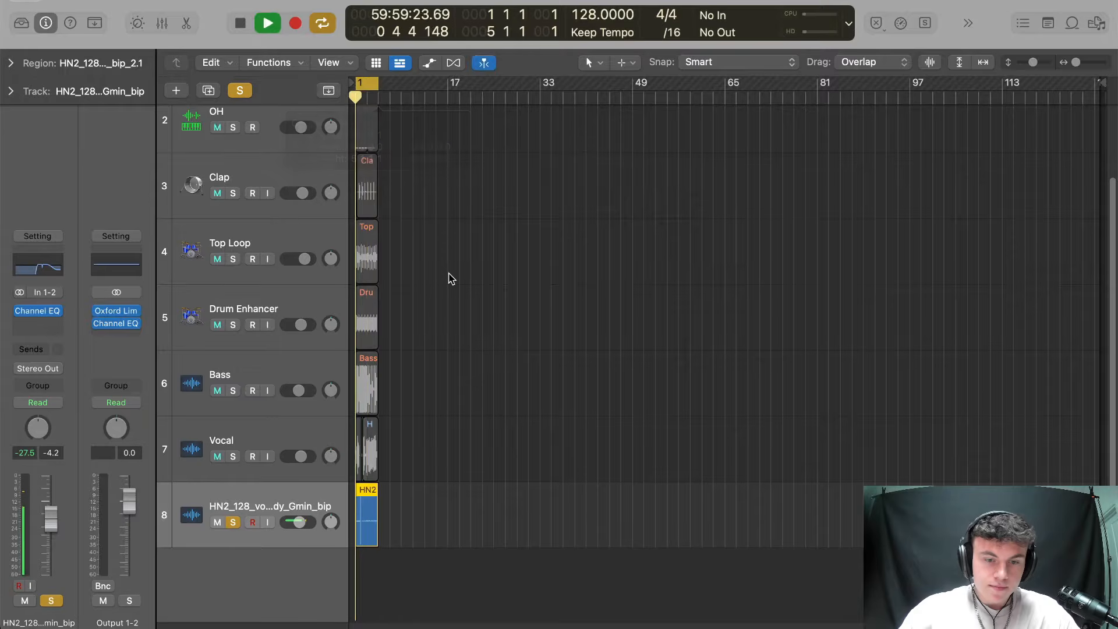
left_click_drag(51, 519, 52, 535)
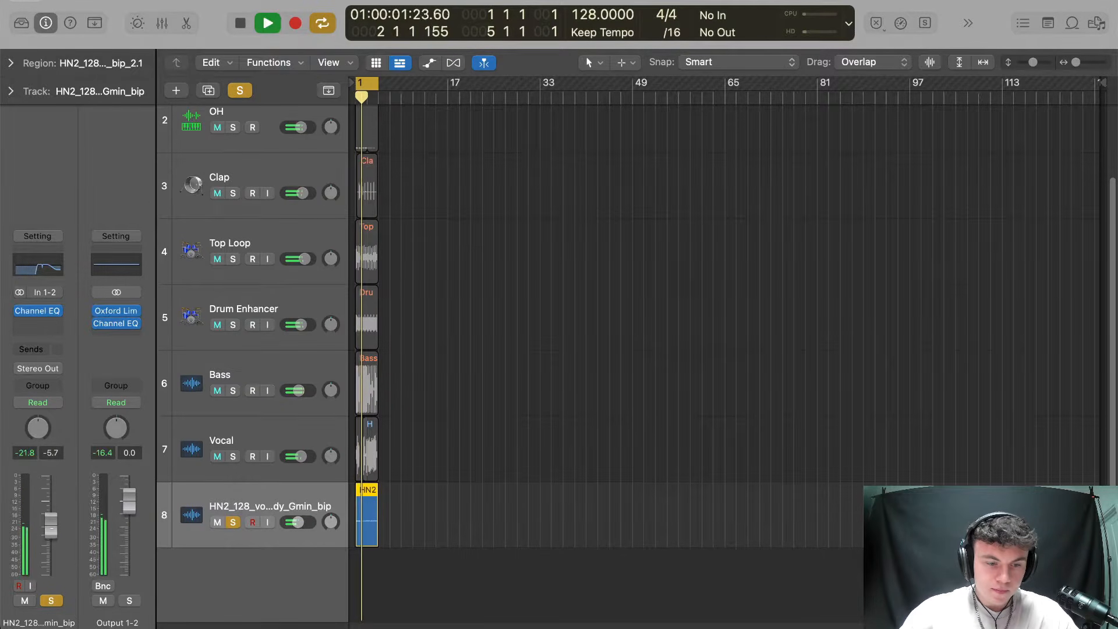
scroll(320, 334, "down", 5)
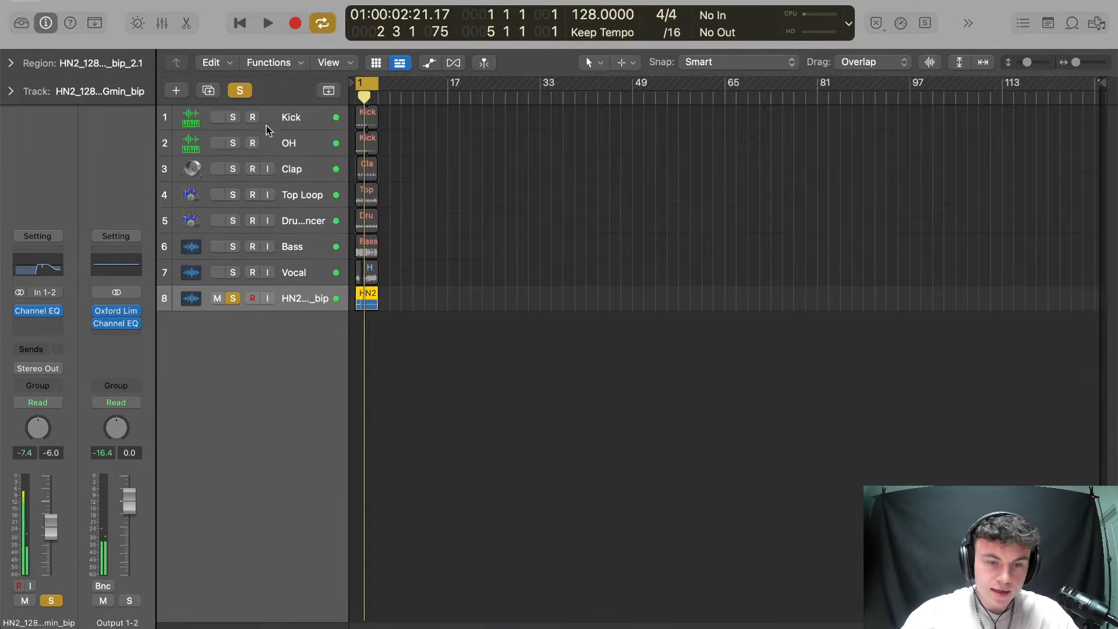
Unsolo the bounced vocal track and audition it with the full mix
left_click(236, 307)
left_click(559, 304)
key("space")
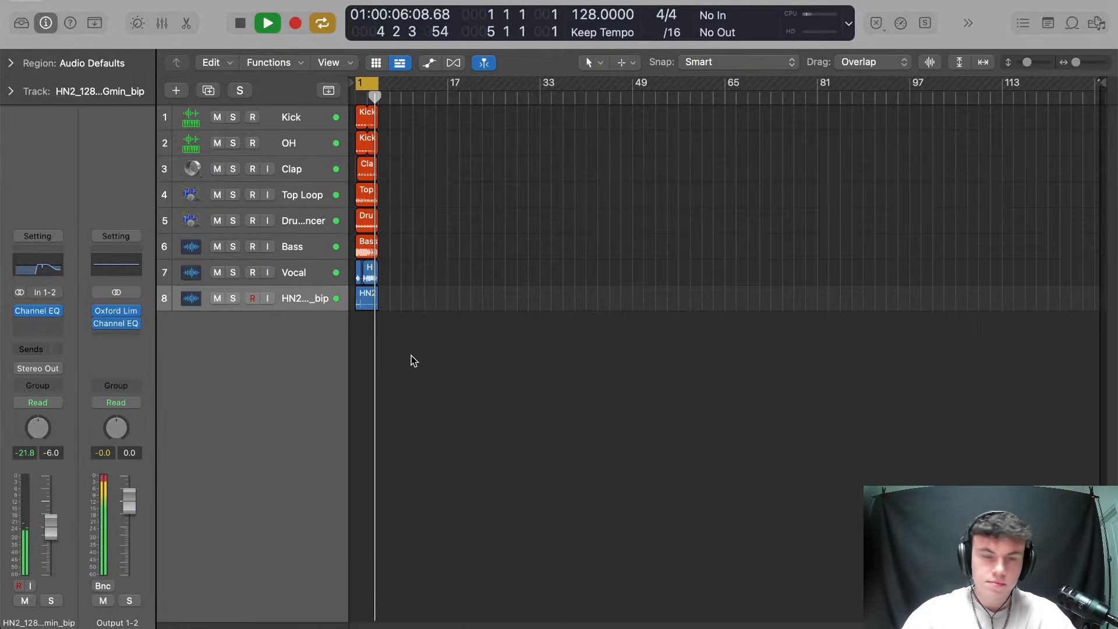
key("space")
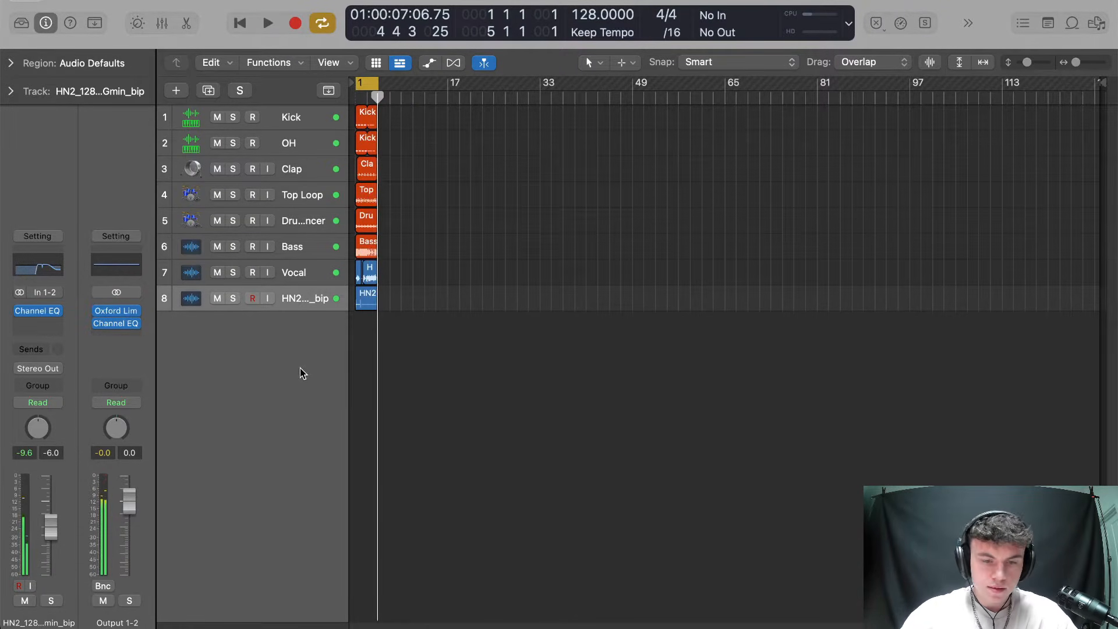
While the full mix plays, set the vocal texture's Channel EQ low cut to 770 Hz and its high shelf to -12.1 dB at 4120 Hz
key("s")
left_click(22, 315)
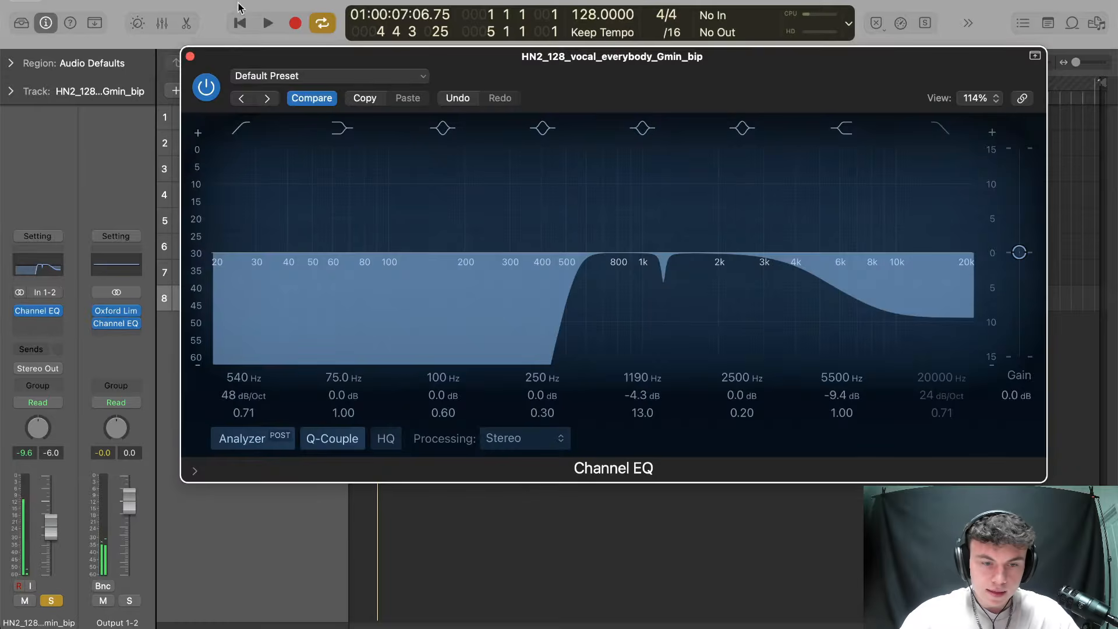
left_click(189, 54)
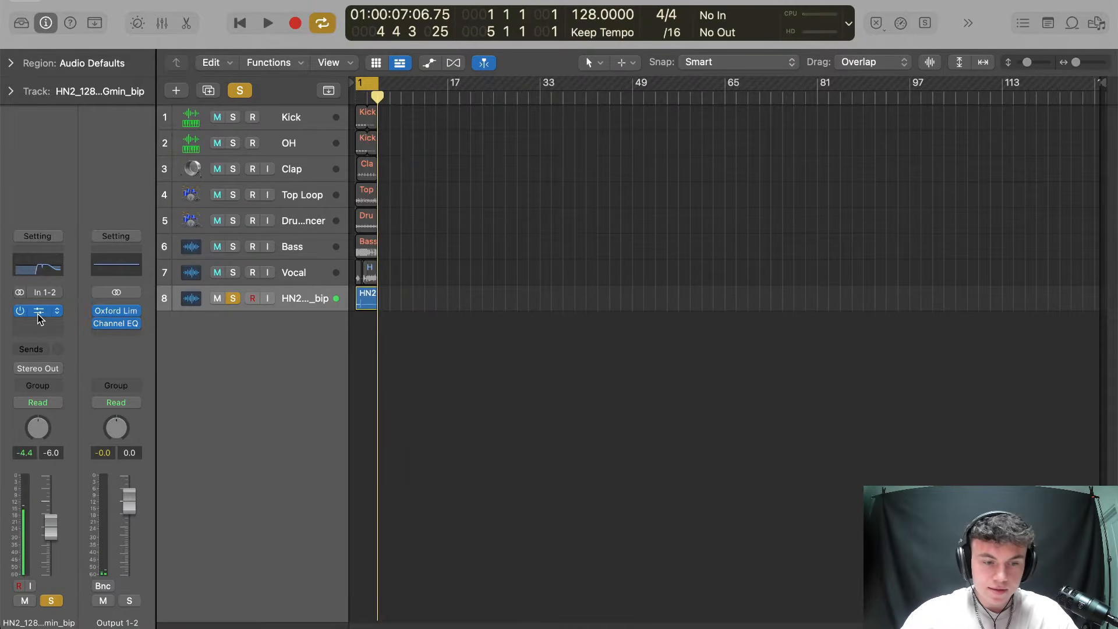
left_click(38, 314)
left_click_drag(738, 68, 716, 83)
key("space")
left_click_drag(375, 393, 375, 351)
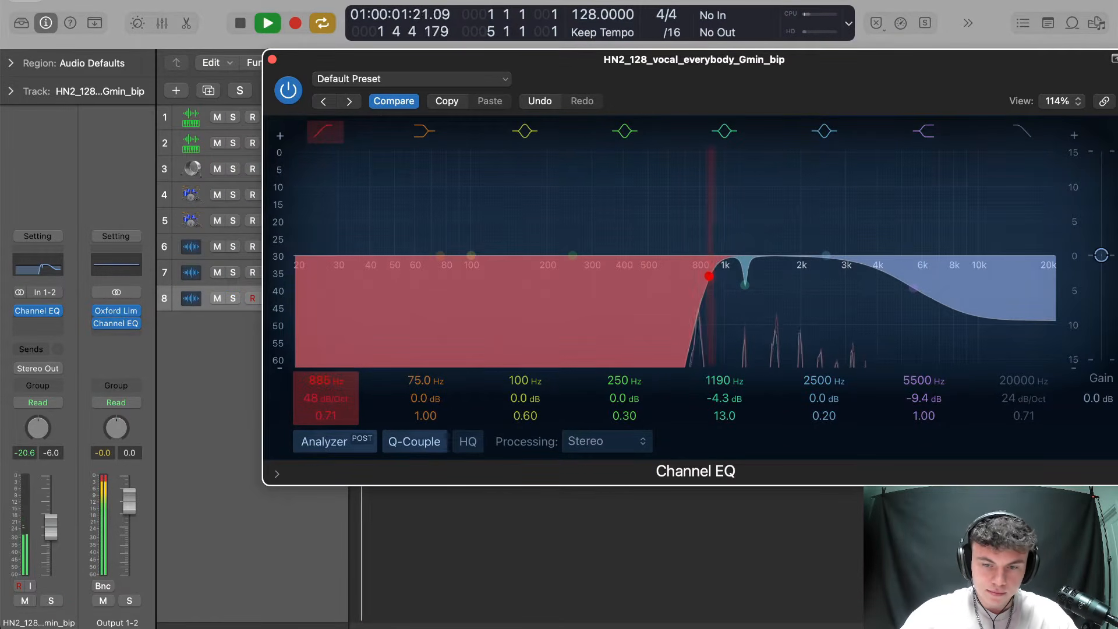
left_click_drag(326, 381, 326, 394)
mouse_move(882, 308)
left_mouse_down()
mouse_move(831, 333)
mouse_move(873, 324)
left_mouse_up()
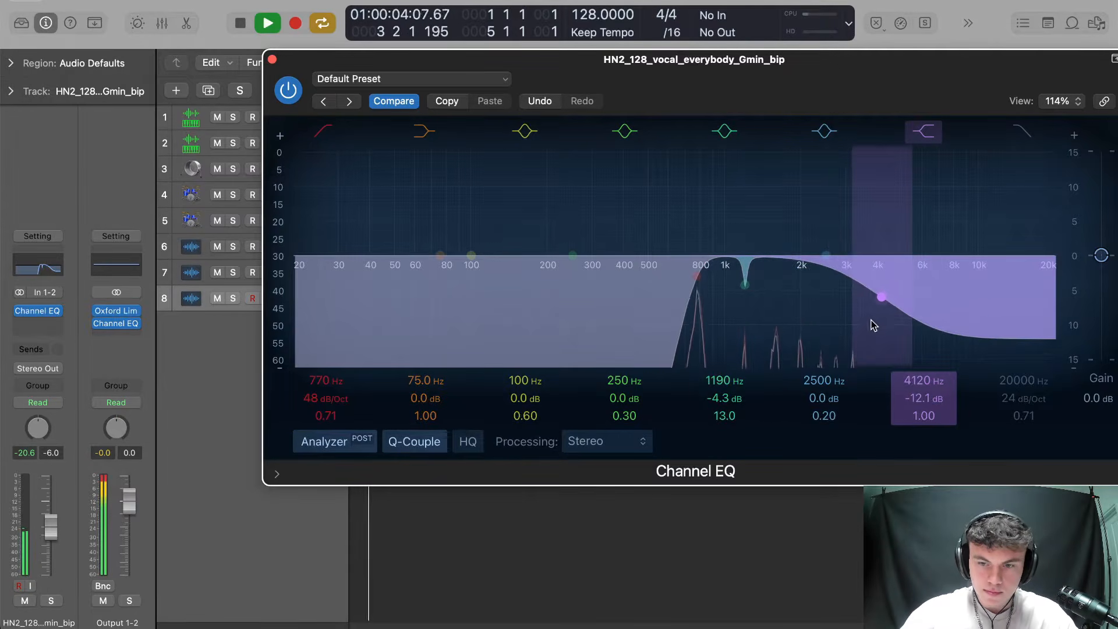
left_click(273, 61)
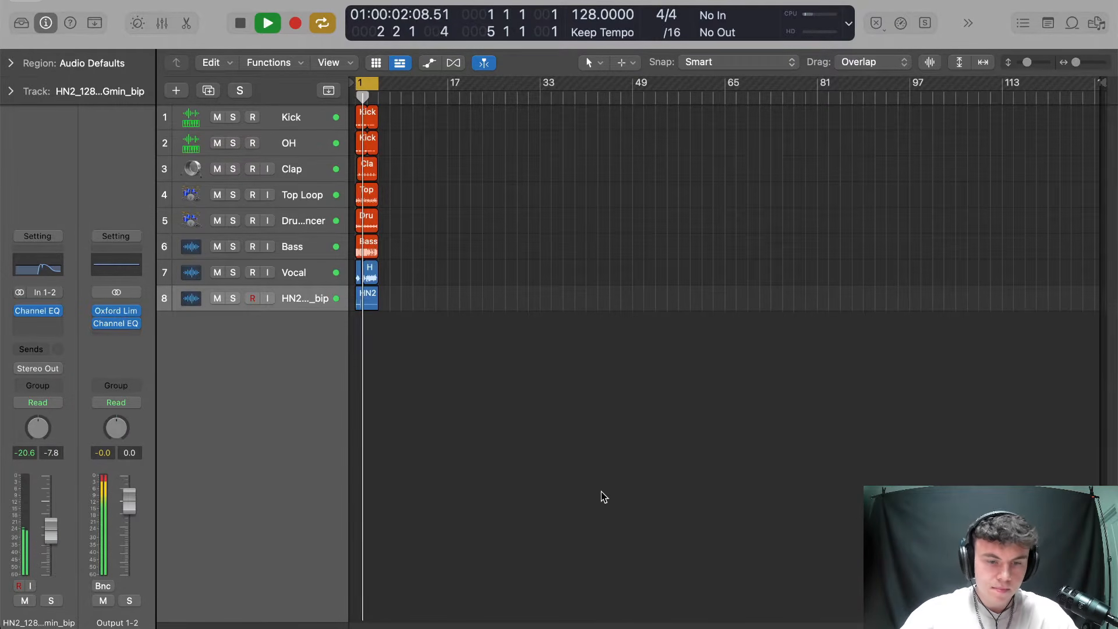
left_click_drag(483, 356, 327, 294)
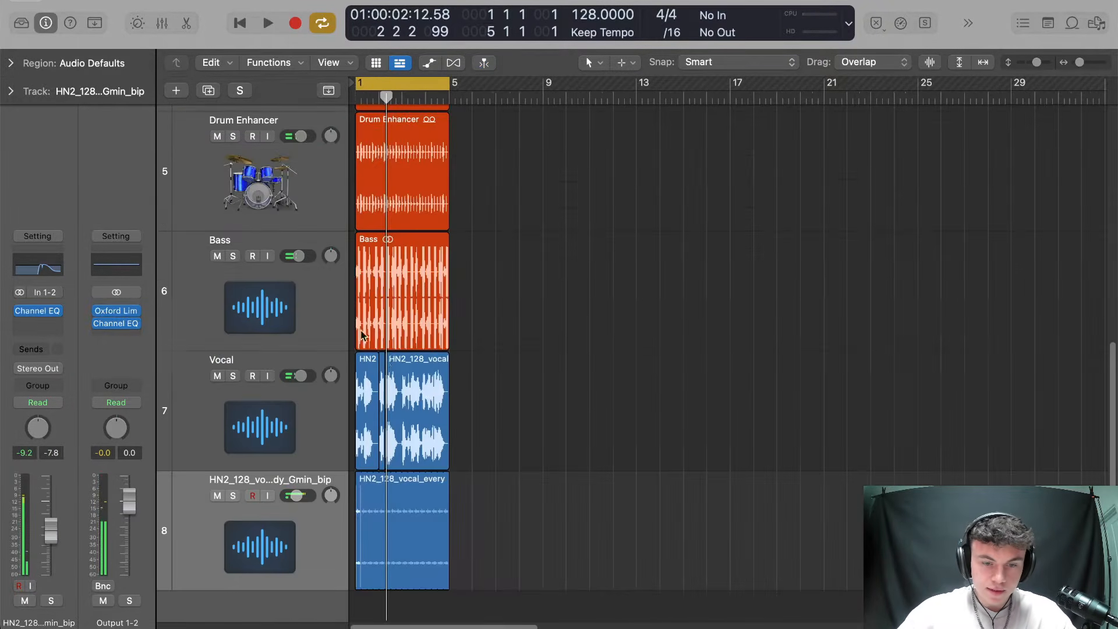
scroll(467, 374, "down", 2)
left_click(382, 482)
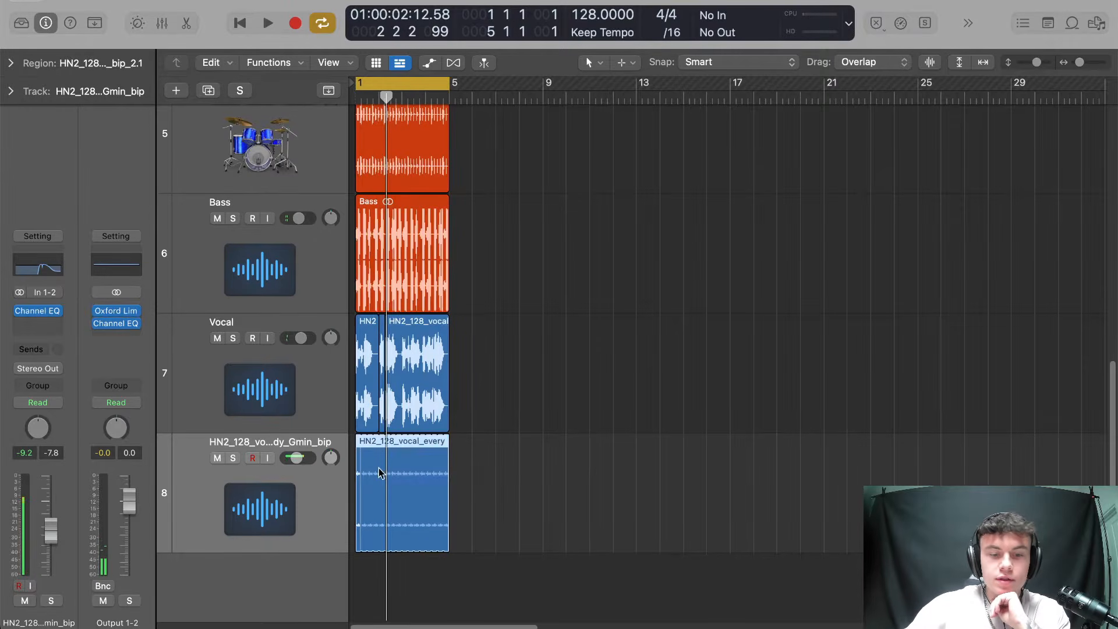
left_click_drag(561, 357, 349, 382)
left_click_drag(531, 382, 312, 384)
left_click(505, 416)
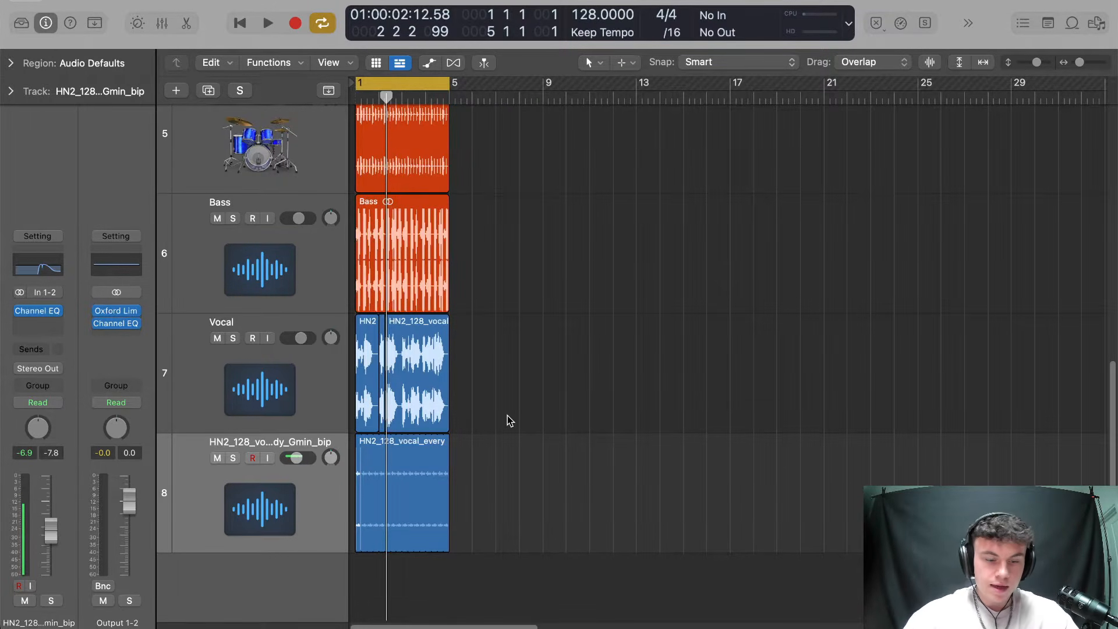
Solo the bounced vocal track and insert a stereo Kickstart after its Channel EQ
left_click(387, 487)
key("s")
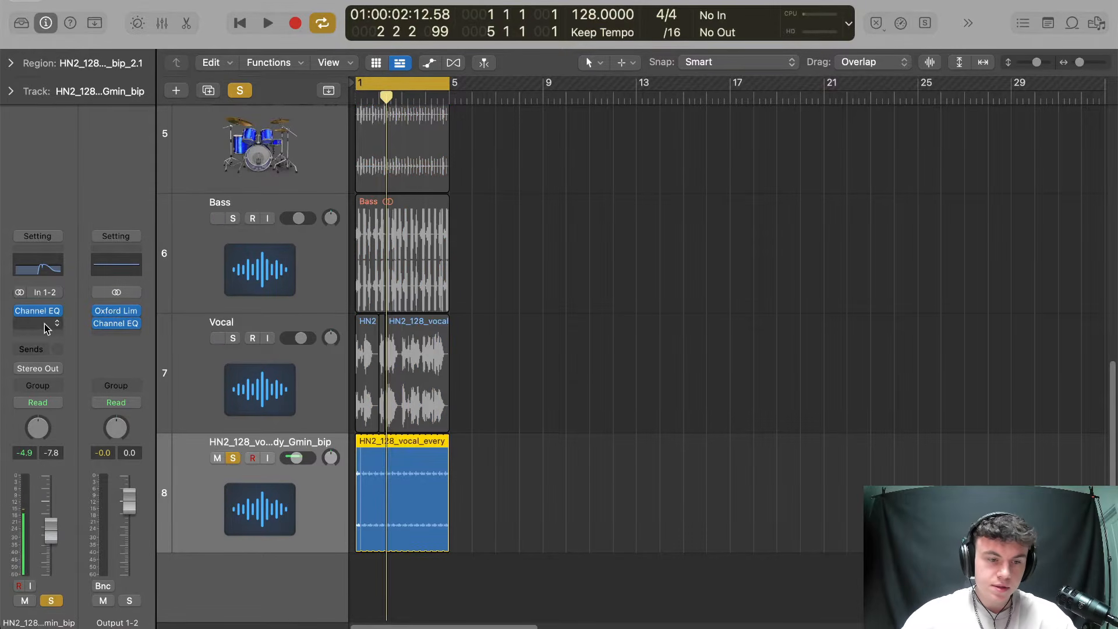
left_click(46, 328)
mouse_move(117, 352)
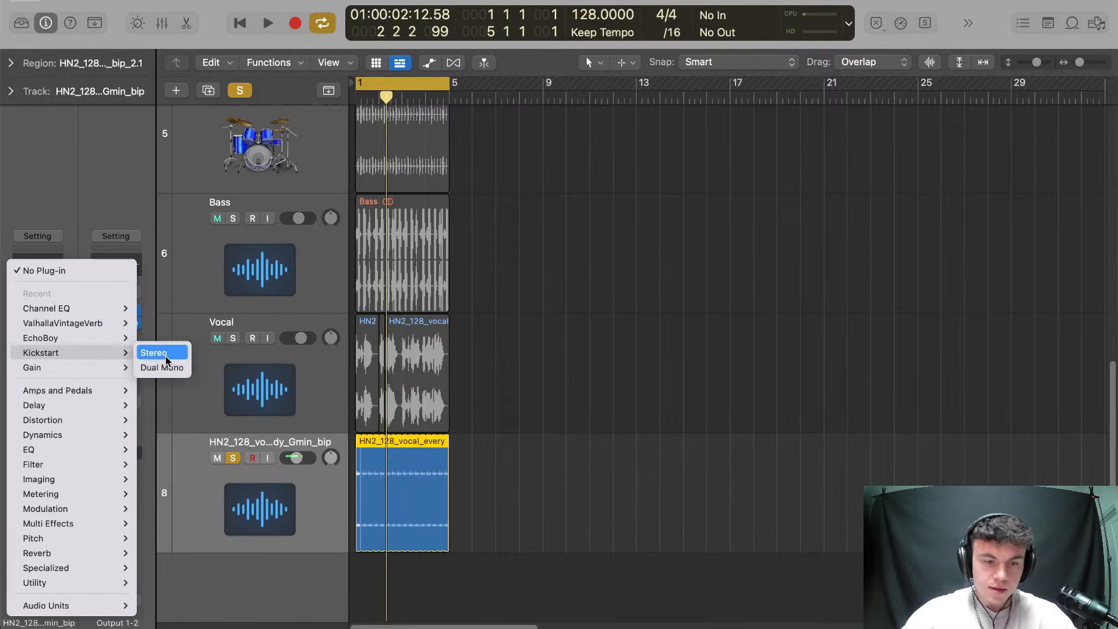
left_click(165, 357)
left_click_drag(605, 186, 572, 232)
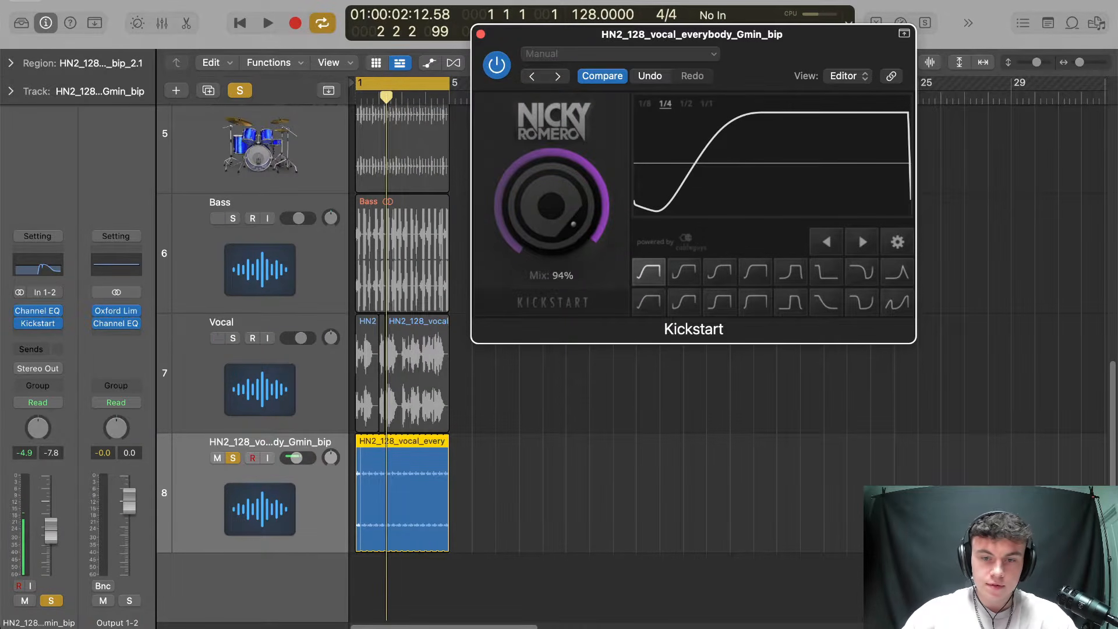
scroll(302, 301, "up", 5)
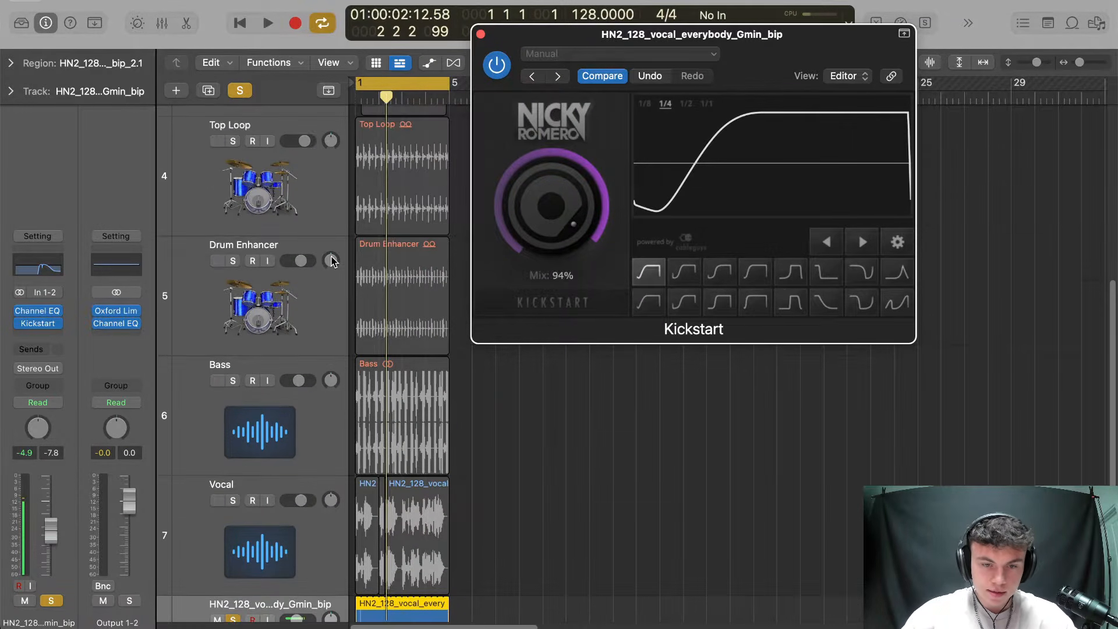
scroll(304, 294, "down", 5)
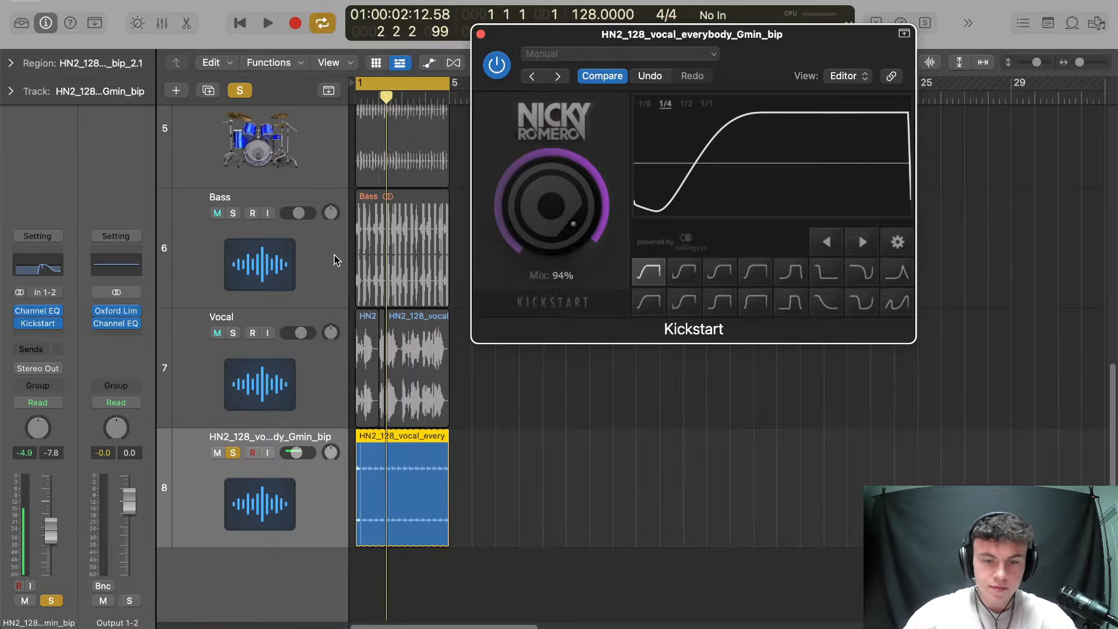
Audition the Kickstart ducking in the full mix, then solo the bounced vocal track again and bypass Kickstart
key("space")
key("s")
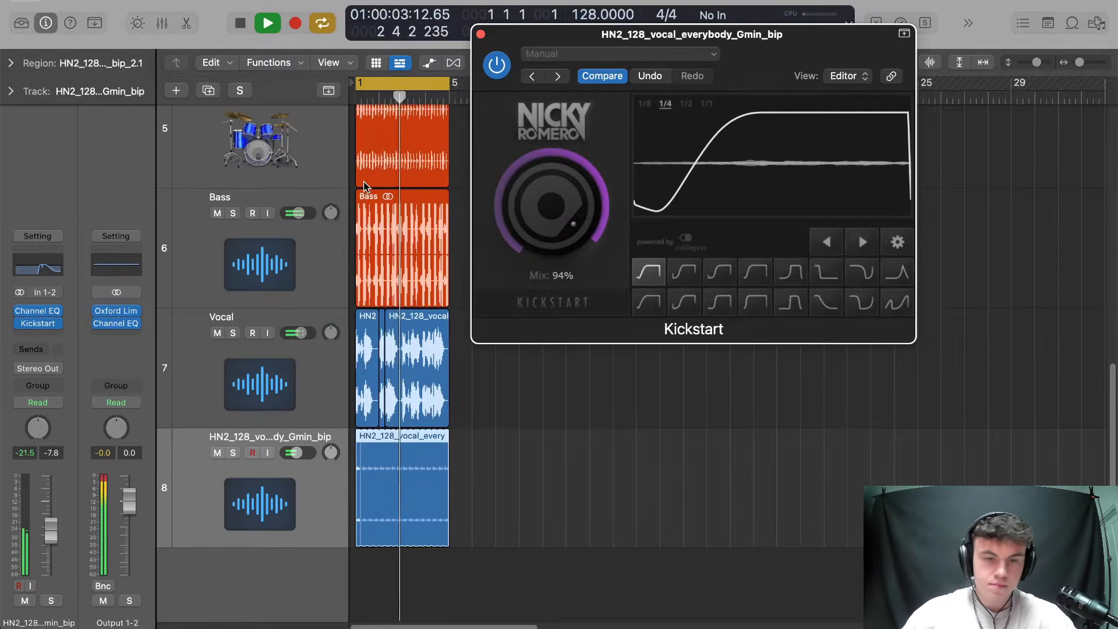
key("space")
key("s")
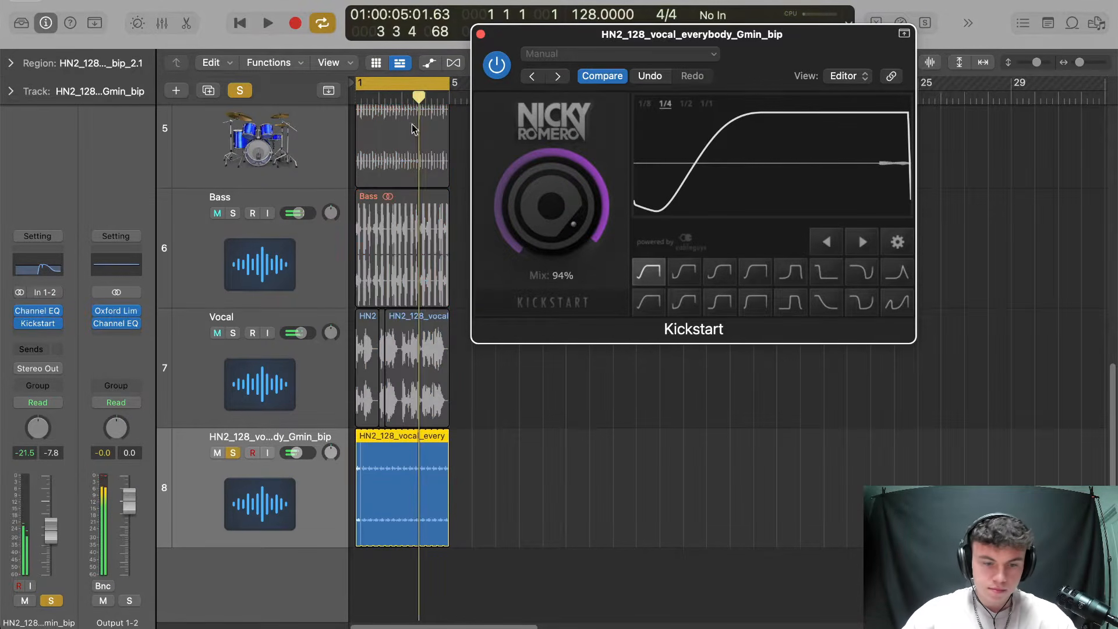
left_click(19, 323)
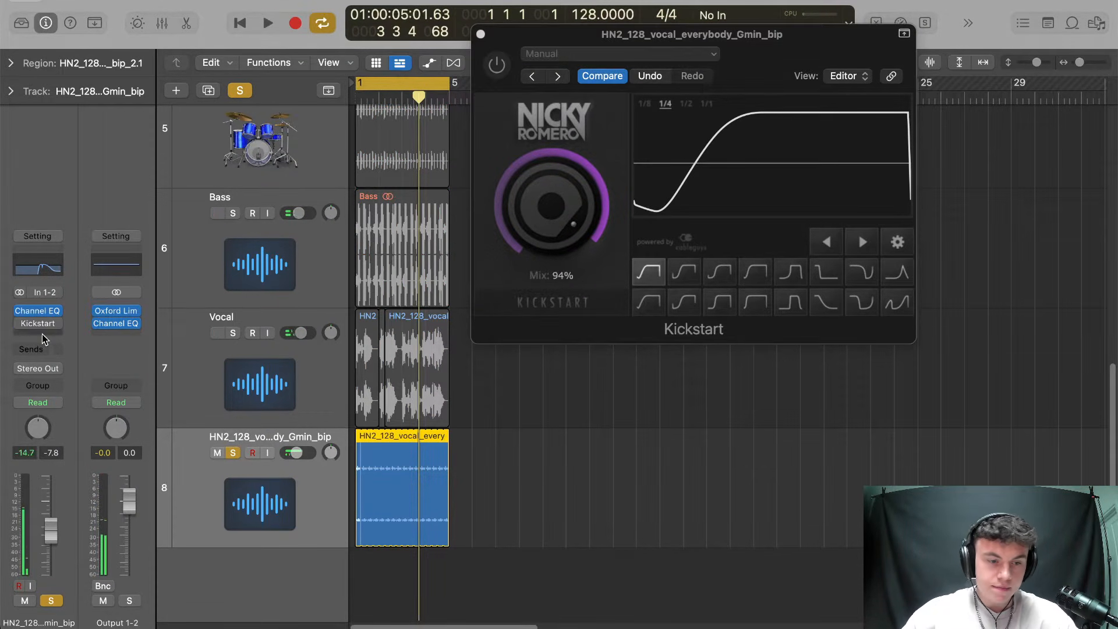
Insert Cableguys ShaperBox 3 after Kickstart, add its Volume shaper, and close the Kickstart window
left_click(42, 336)
mouse_move(88, 605)
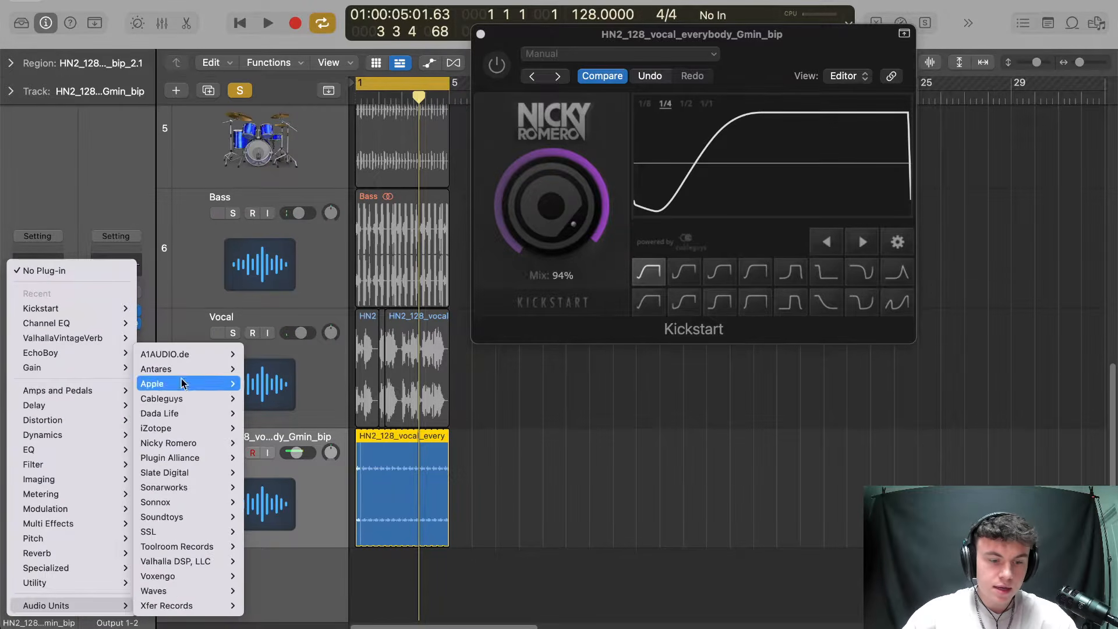
mouse_move(174, 398)
mouse_move(280, 413)
left_click(330, 415)
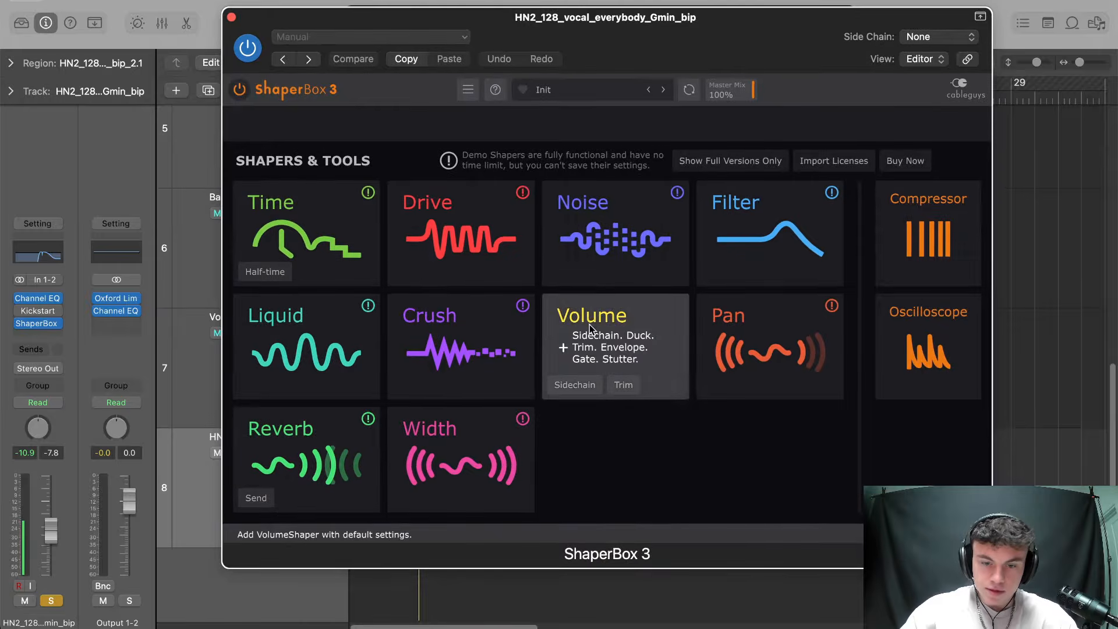
left_click(590, 323)
left_click_drag(680, 13, 690, 141)
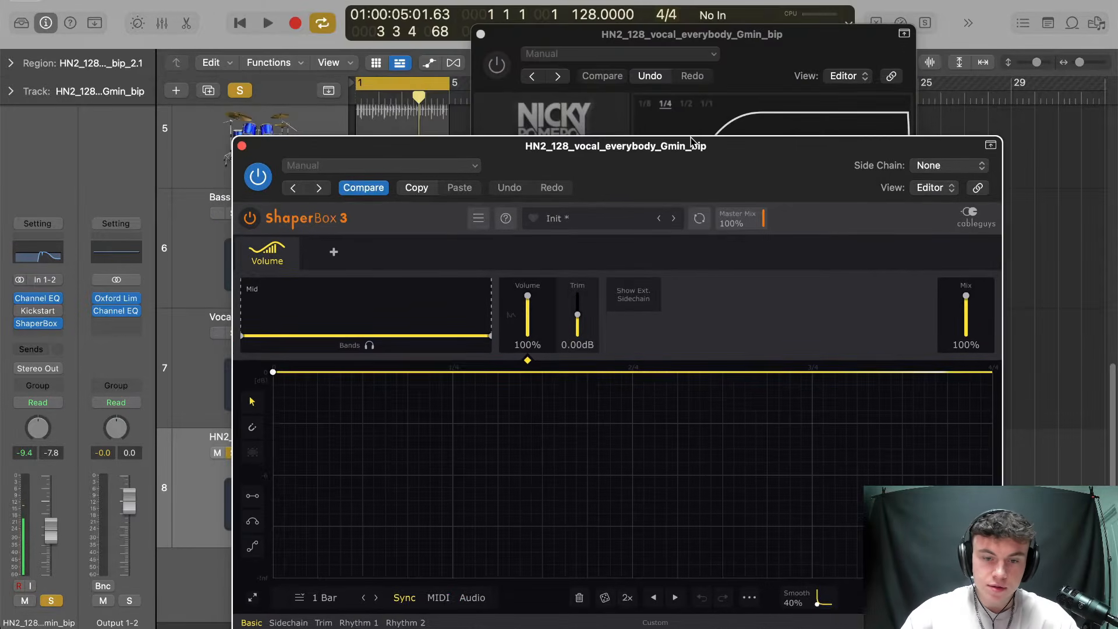
left_click(482, 41)
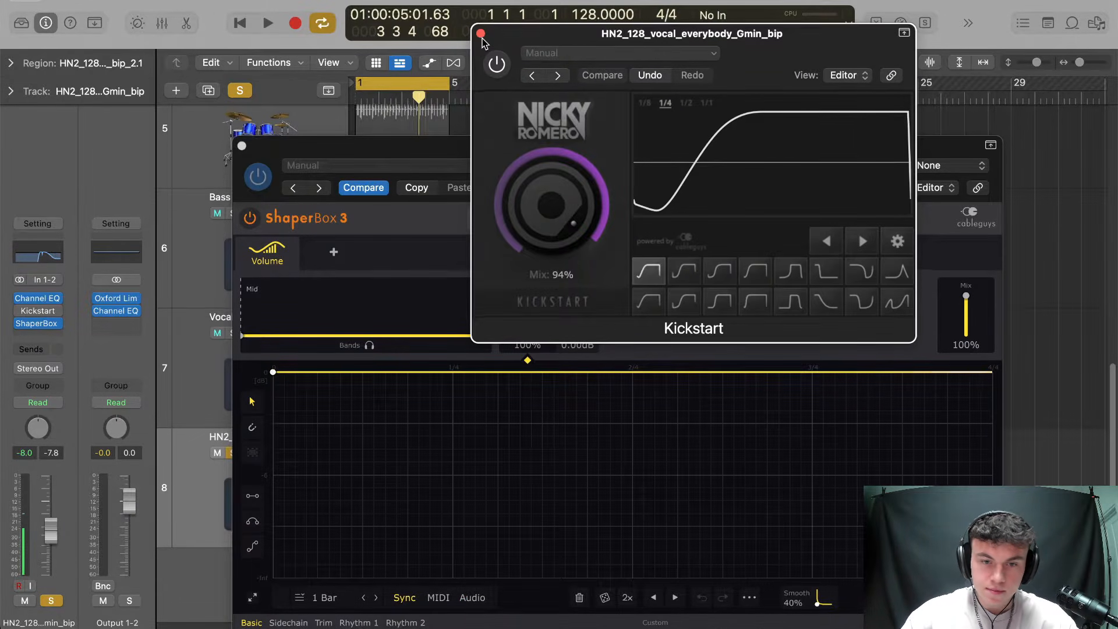
left_click(480, 35)
left_click_drag(707, 181, 686, 41)
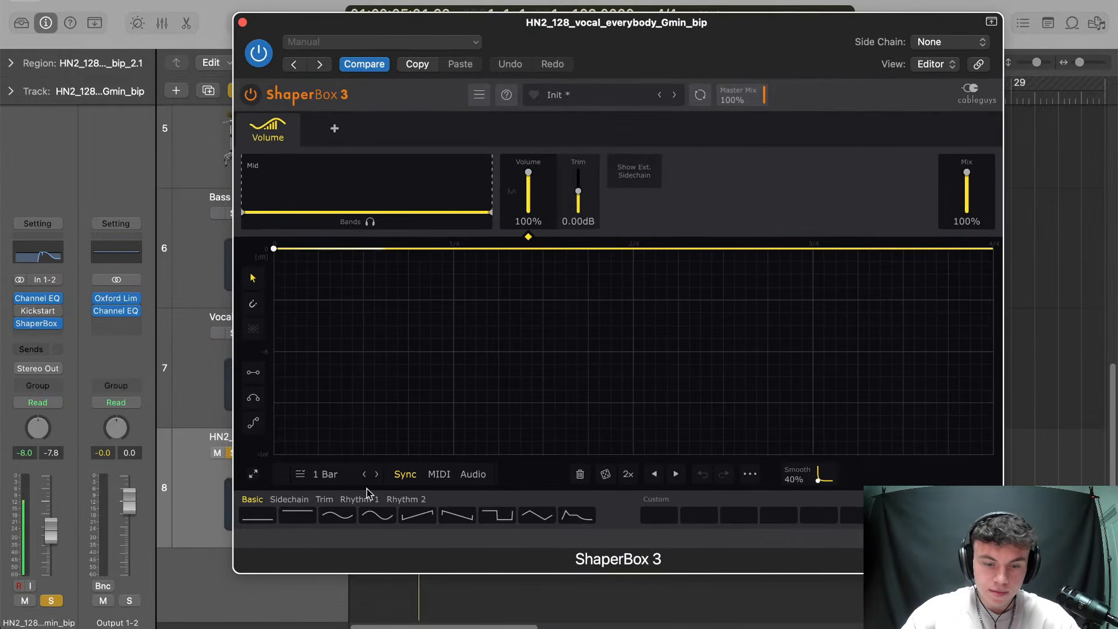
Set the Volume shaper to a 1/16 square wave with an 80% mix and audition the result
left_click(364, 475)
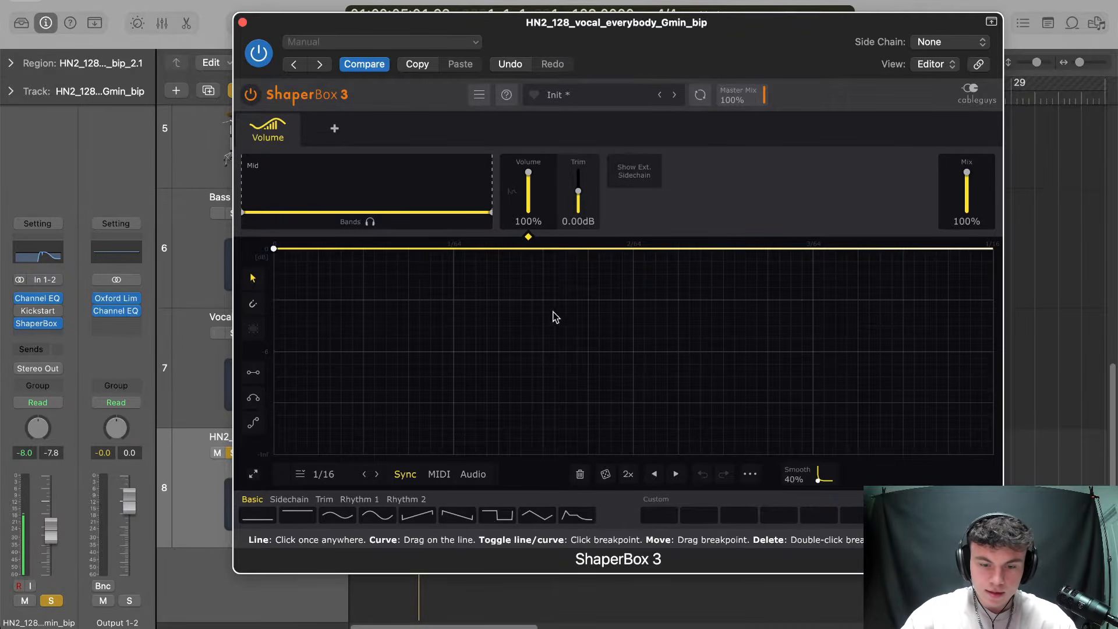
left_click(505, 523)
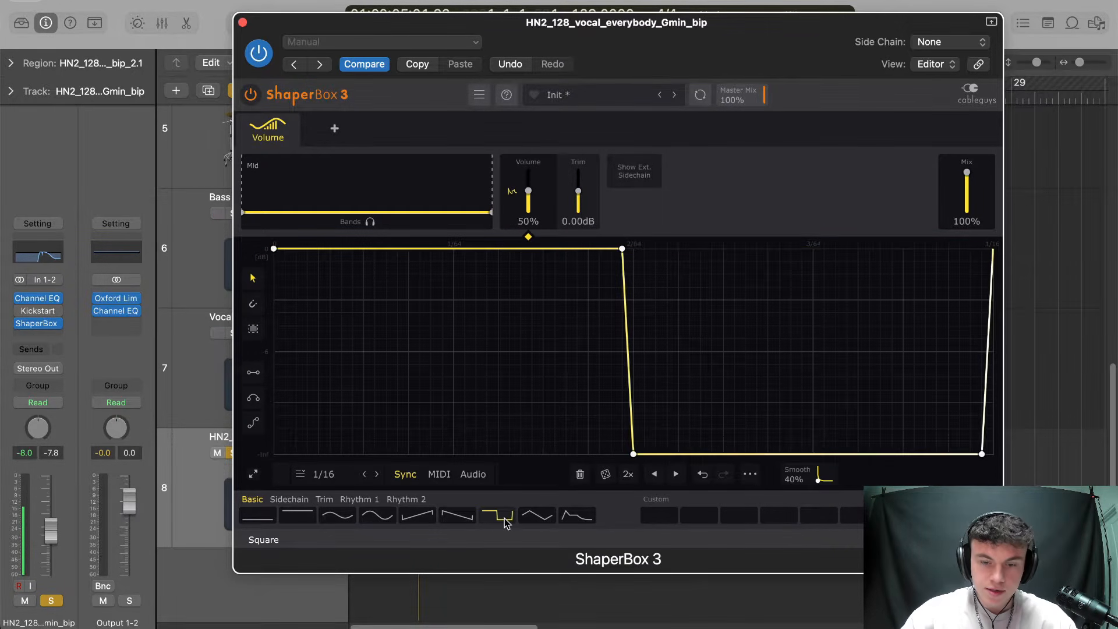
left_click_drag(967, 172, 967, 179)
key("space")
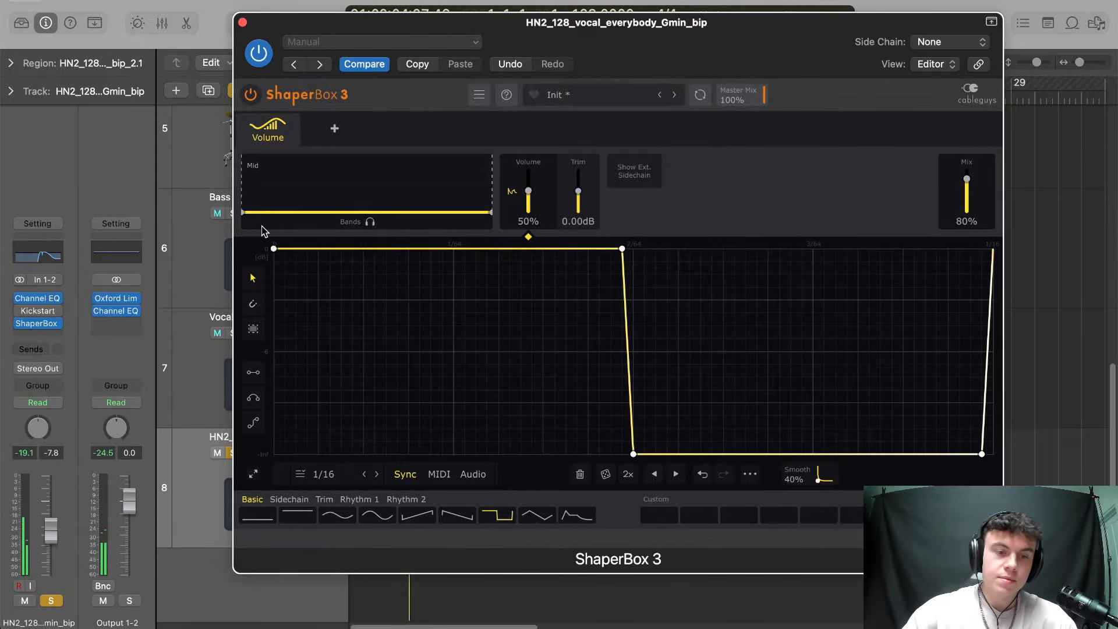
Try splitting the Volume shaper into frequency bands, with the low/mid split at 583 Hz, and remove the splits again
left_click_drag(242, 199, 362, 201)
left_click_drag(491, 201, 420, 201)
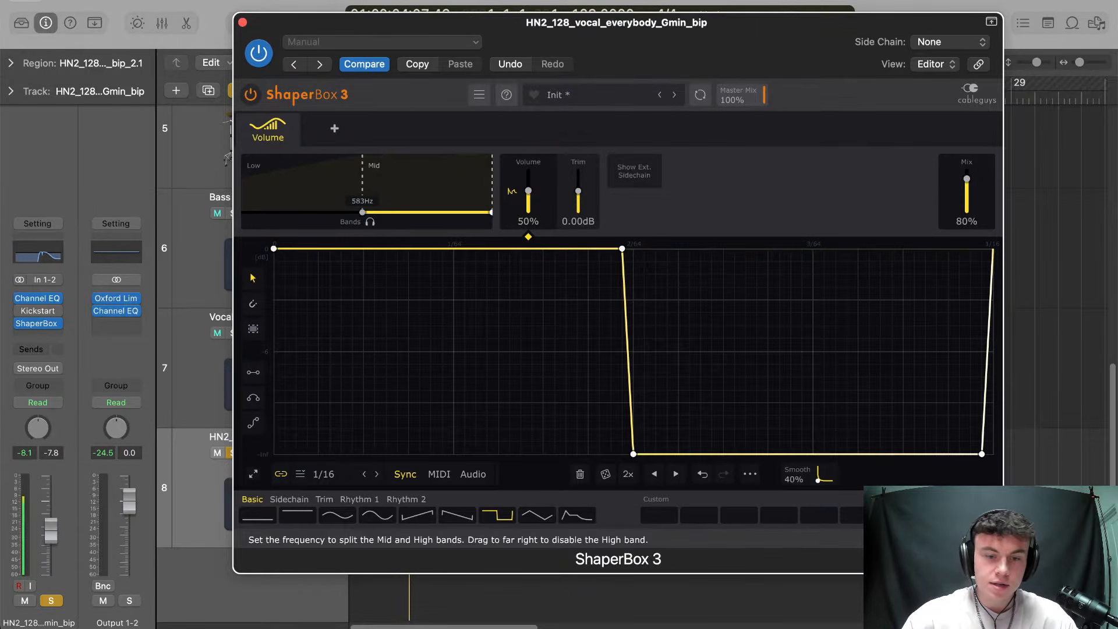
left_click_drag(362, 212, 243, 211)
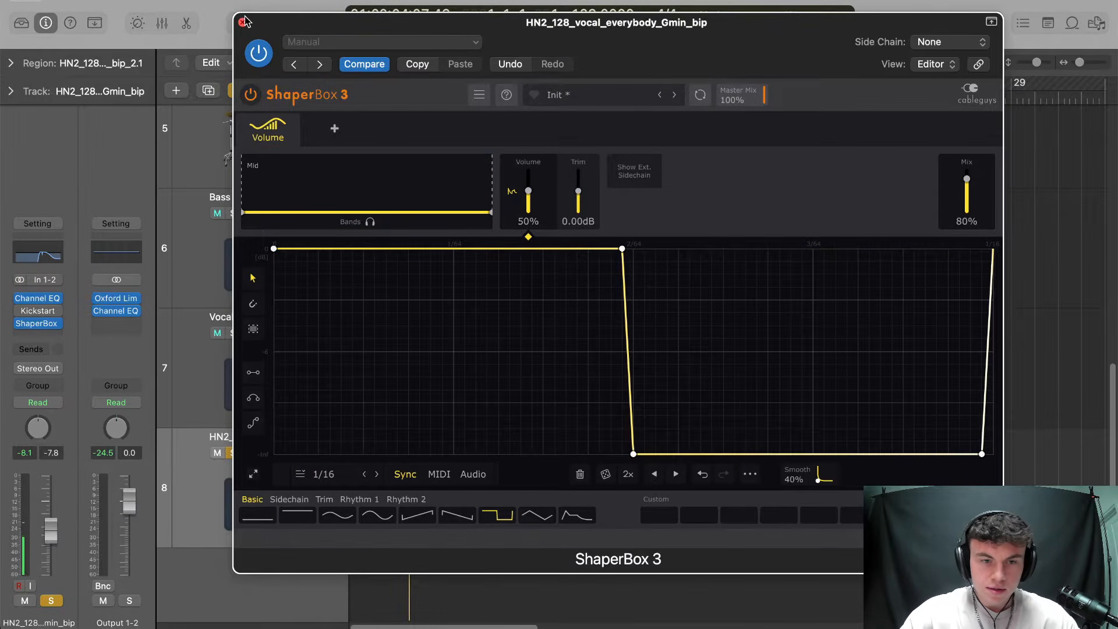
Close ShaperBox 3, unsolo the bounced vocal track and audition the gated texture in the full mix
left_click(243, 22)
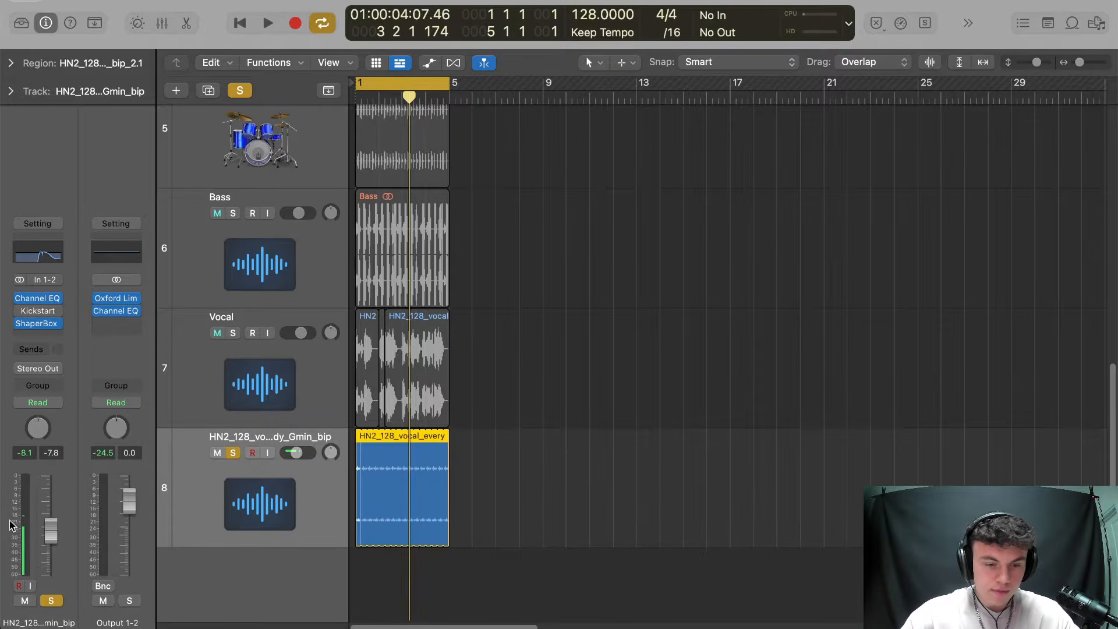
key("s")
key("s")
key("space")
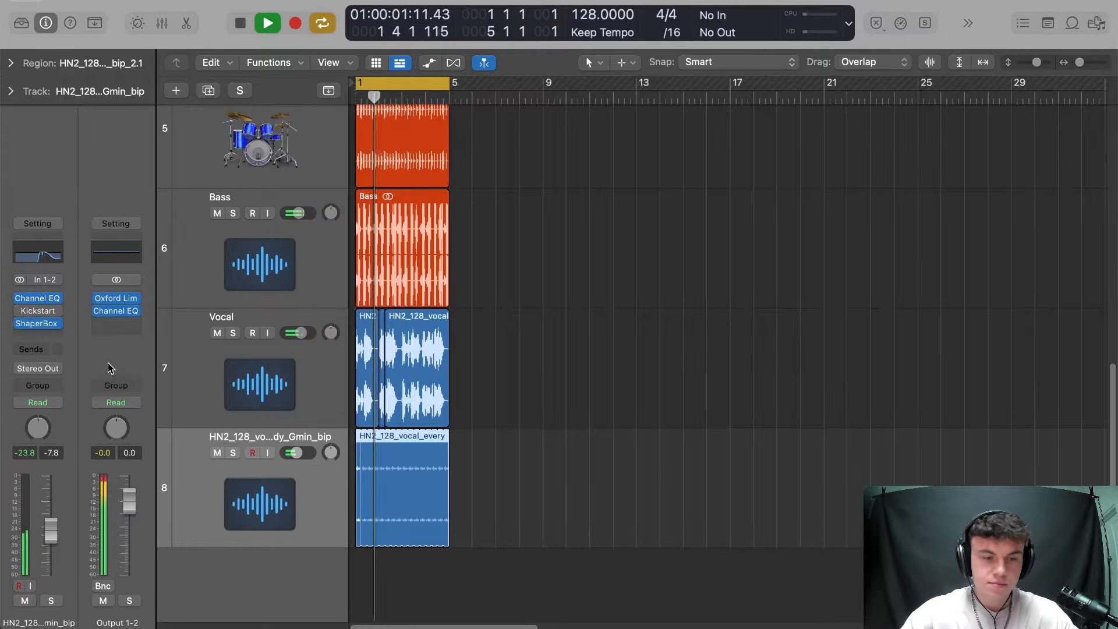
Compare the full mix with ShaperBox 3 toggled on the bounced vocal, stop playback and keep the cycle range on
mouse_move(20, 324)
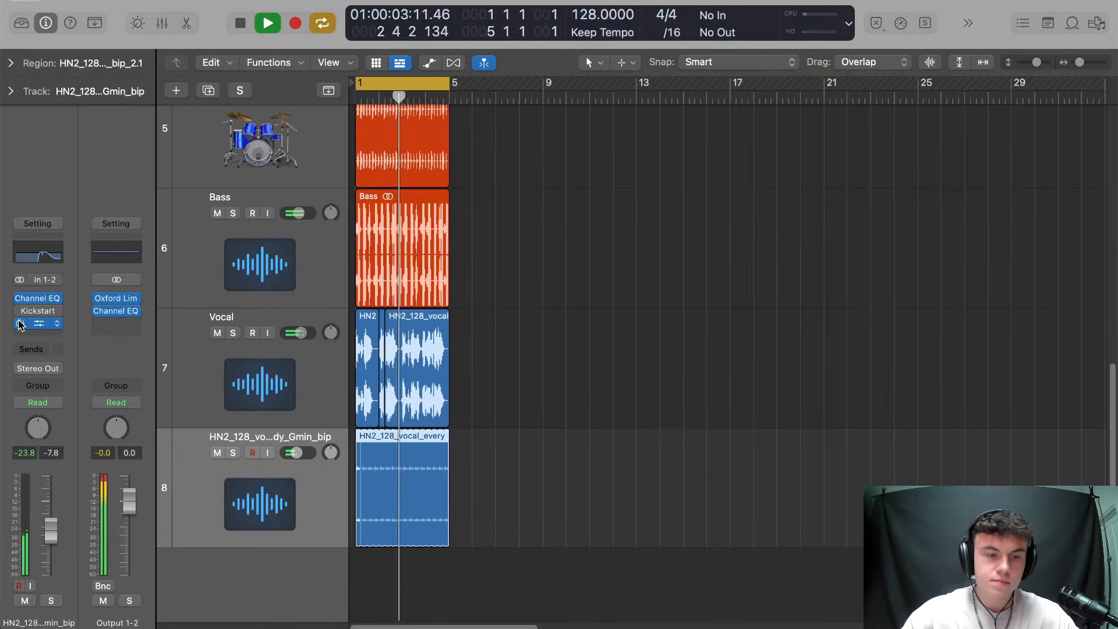
left_click(20, 324)
key("c")
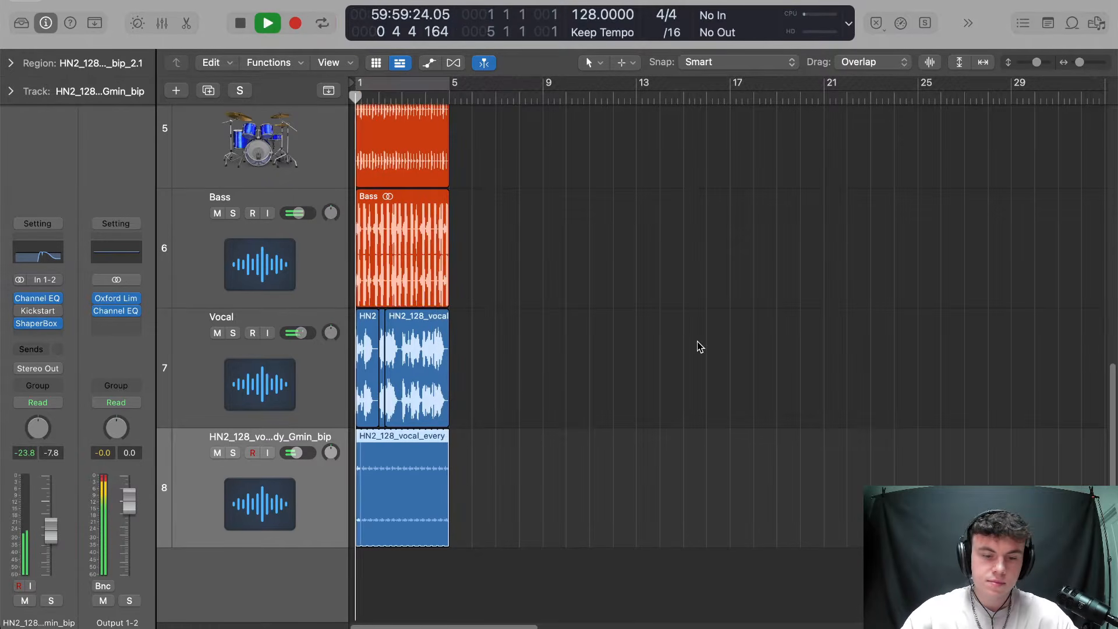
key("space")
left_click(413, 83)
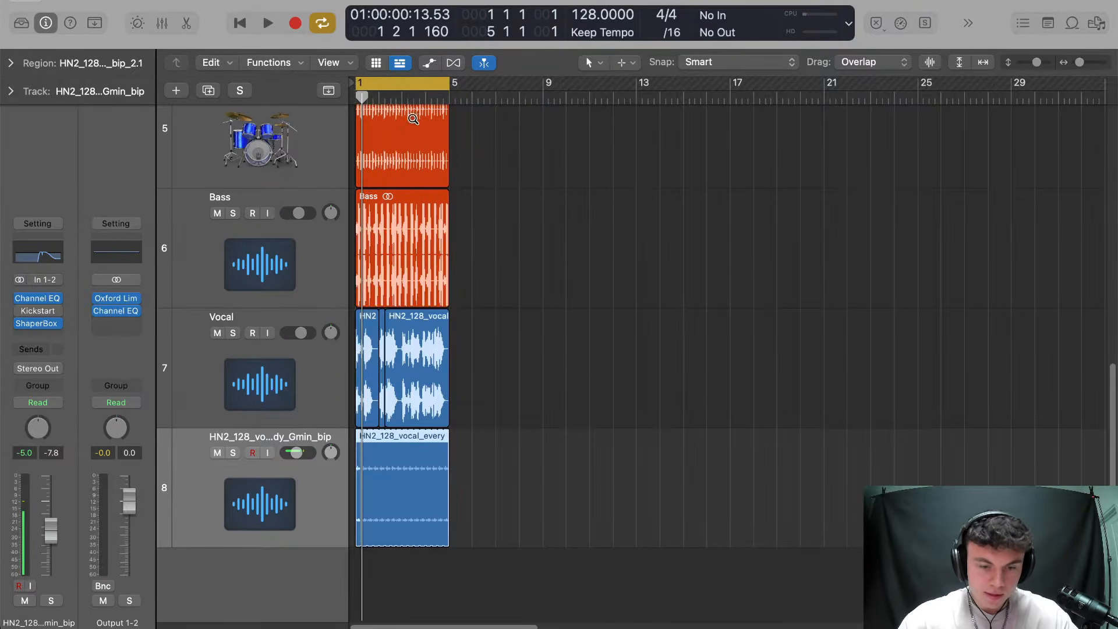
Rename the bounced vocal track as texture and deselect its region
key("z")
double_click(274, 379)
type("texture")
key("Return")
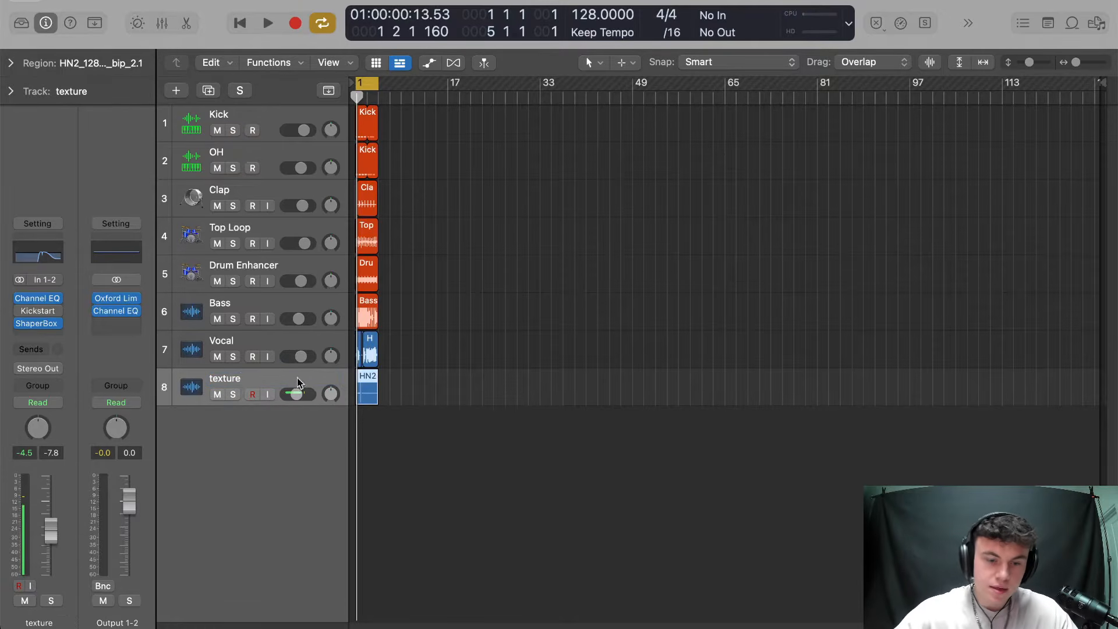
left_click(474, 329)
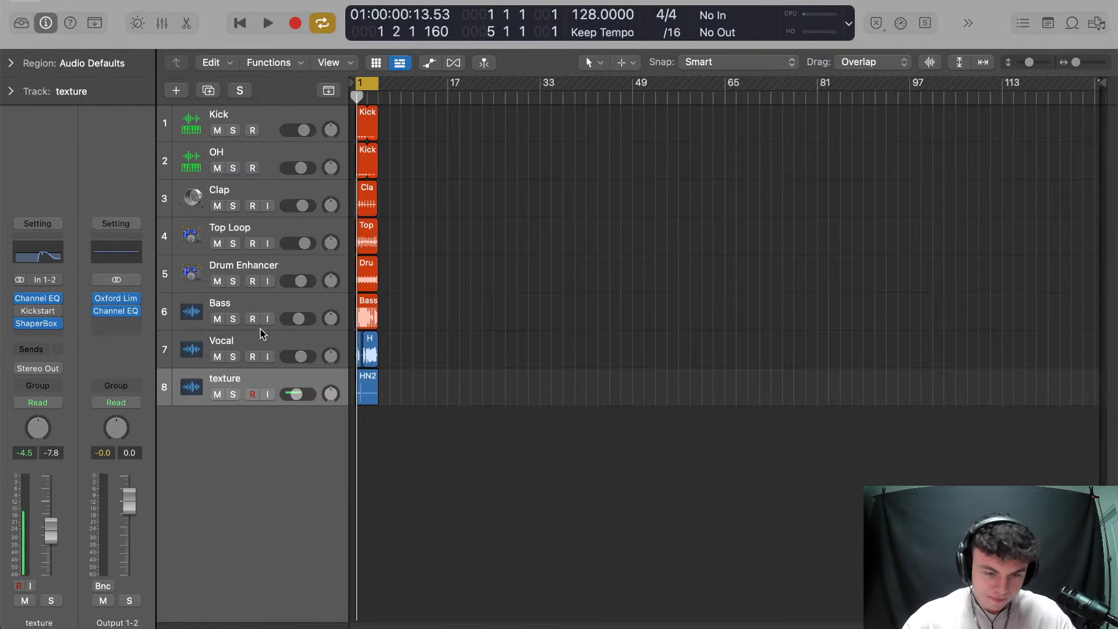
Solo the Vocal track and shorten the cycle range to one beat at the end of bar 4
left_click(269, 349)
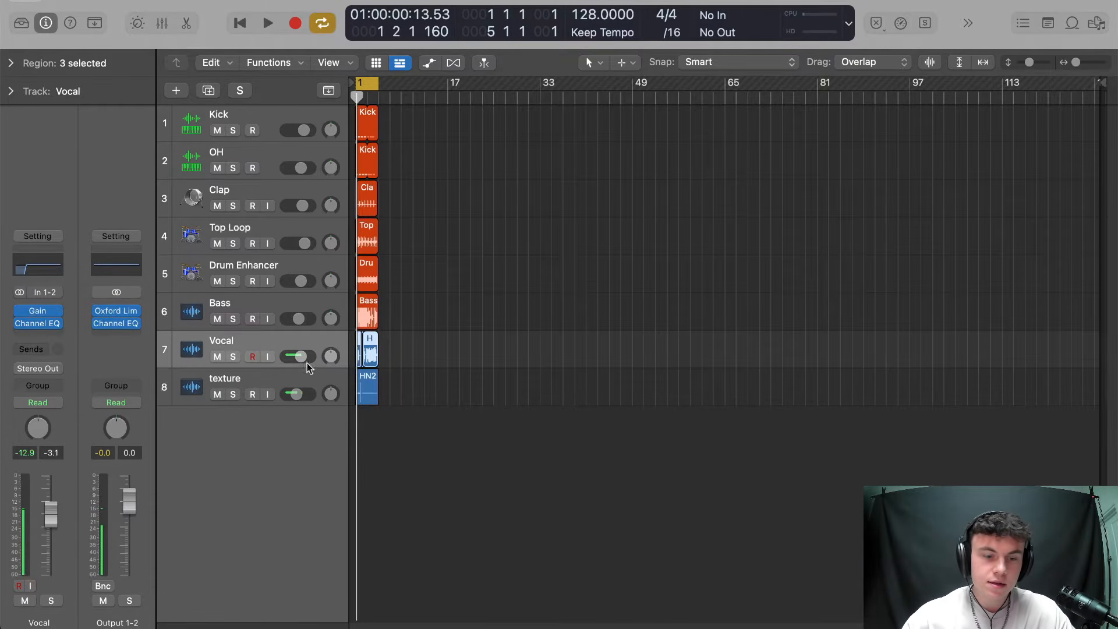
key("s")
left_click_drag(425, 328, 352, 384)
left_click_drag(358, 85, 508, 85)
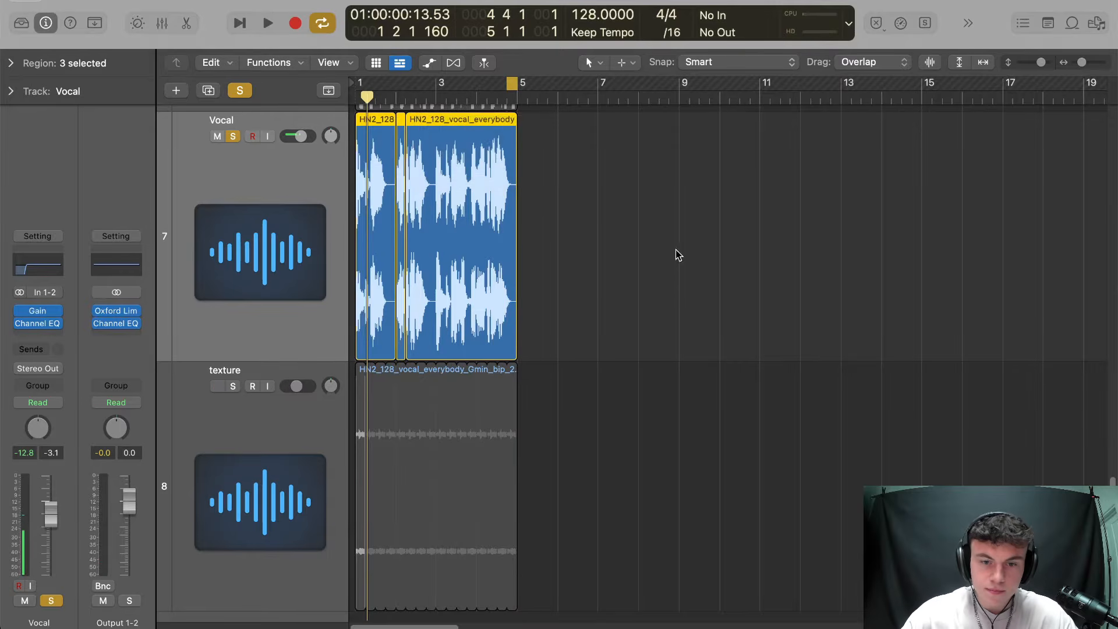
Move the one-beat cycle range to the start of bar 3 and audition the vocal there
left_click_drag(661, 406, 413, 171)
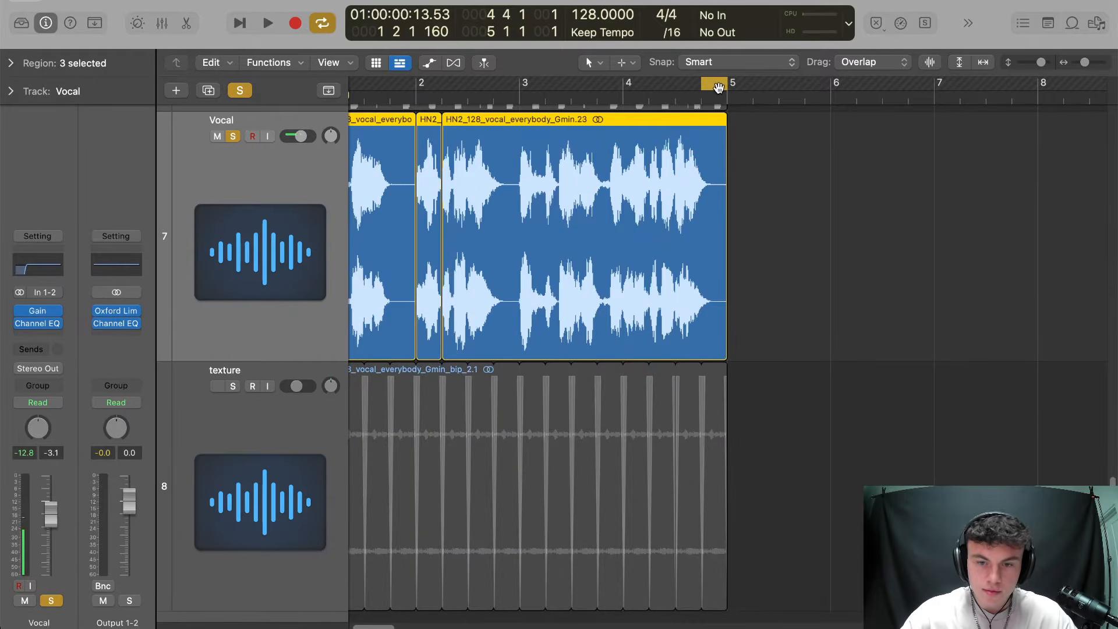
left_click_drag(709, 85, 528, 114)
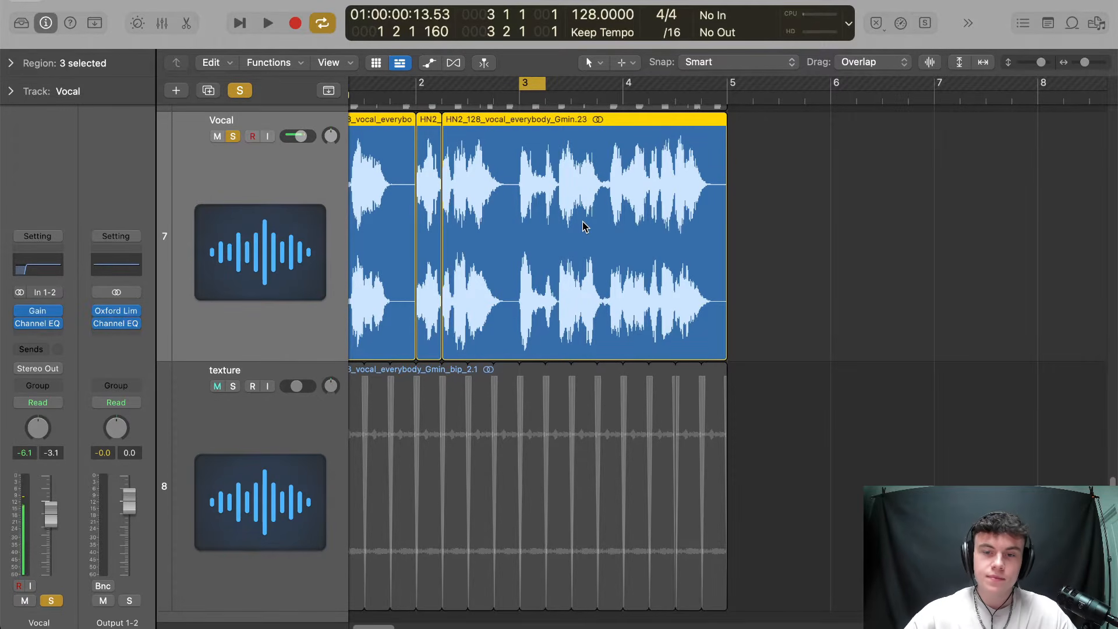
key("space")
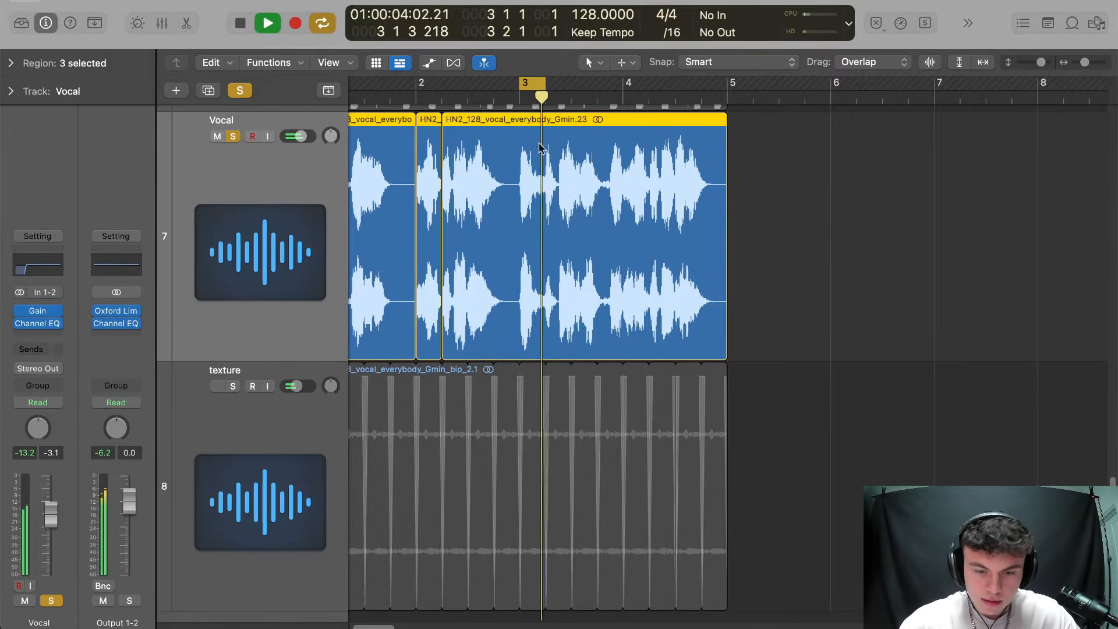
key("space")
Move the cycle range to 2 2 4 through 2 3 4 and audition that part of the vocal
left_click_drag(524, 96, 474, 85)
key("space")
key("space")
key("space")
key("space")
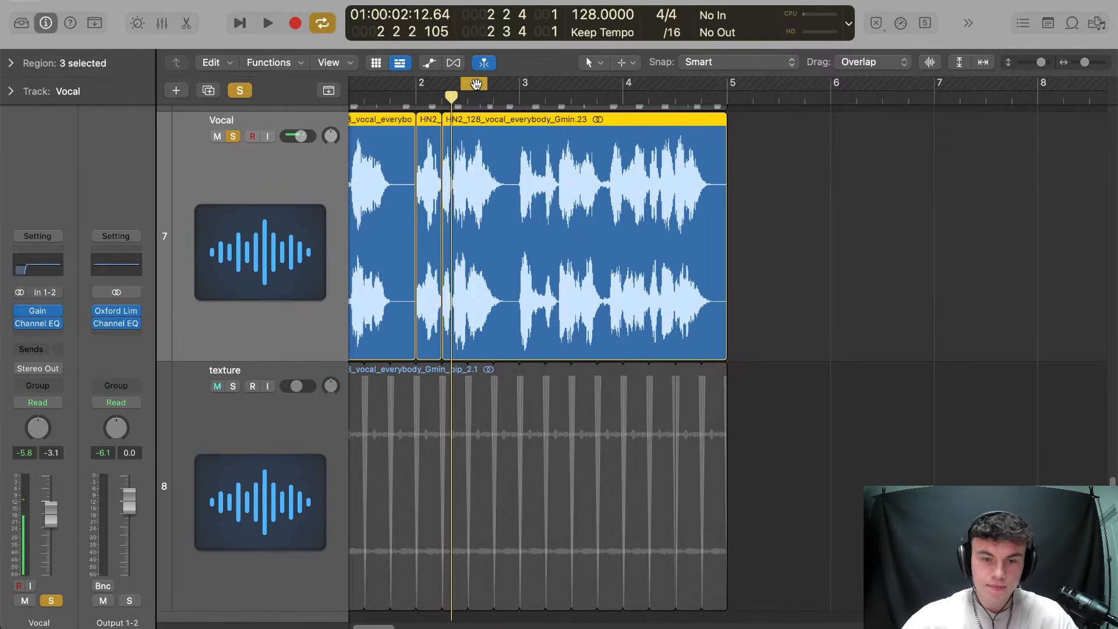
Move the cycle range into bar 4 and audition the vocal phrase near its end
mouse_move(476, 84)
left_mouse_down()
mouse_move(664, 106)
mouse_move(633, 84)
mouse_move(669, 83)
left_mouse_up()
key("space")
key("space")
key("space")
Narrow the cycle range to 4 2 3 through 4 3 1 and audition that vocal snippet
left_click_drag(787, 167, 551, 228)
key("space")
mouse_move(741, 86)
left_mouse_down()
mouse_move(762, 86)
mouse_move(702, 91)
mouse_move(747, 86)
mouse_move(735, 85)
left_mouse_up()
key("space")
key("space")
key("space")
key("space")
key("space")
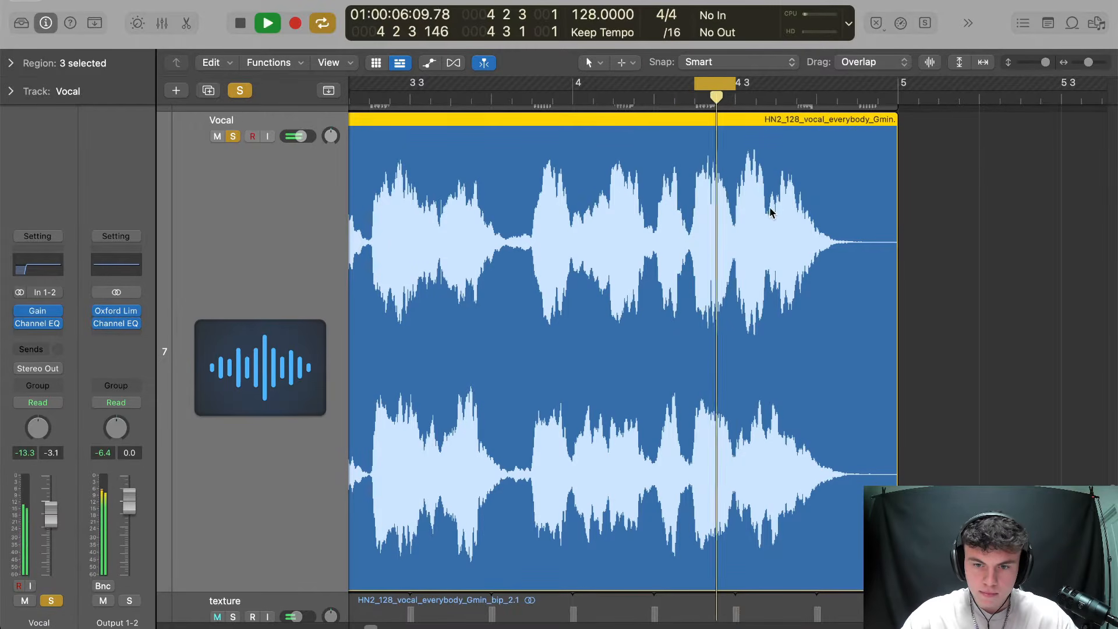
key("space")
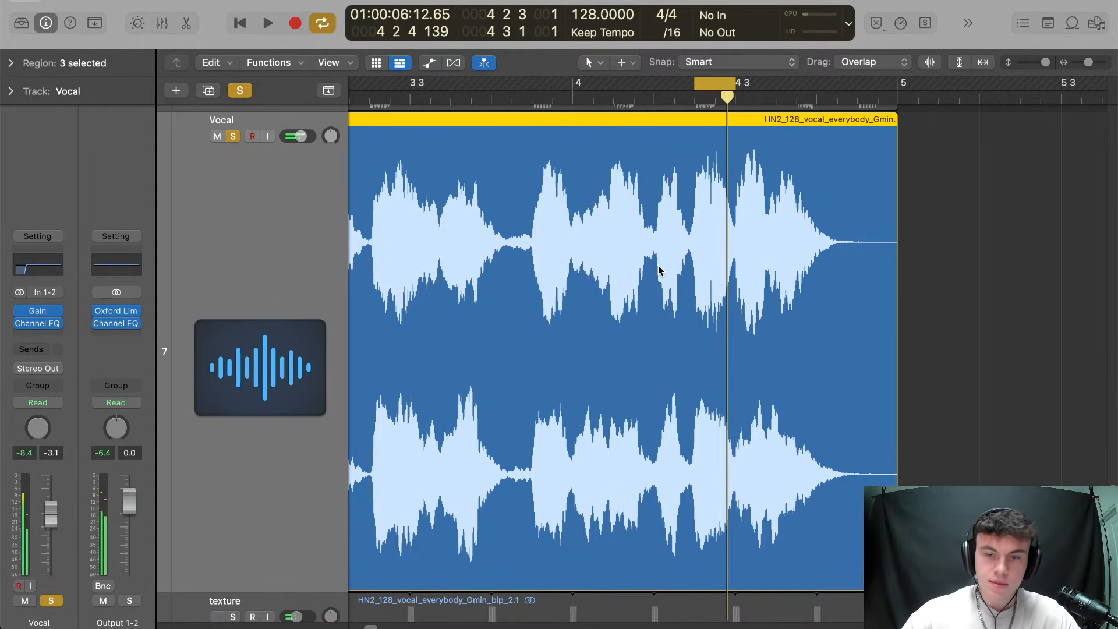
Split the Vocal region at 4 2 3 and 4 3 1 to isolate the short vocal slice
key("t")
left_click(744, 280)
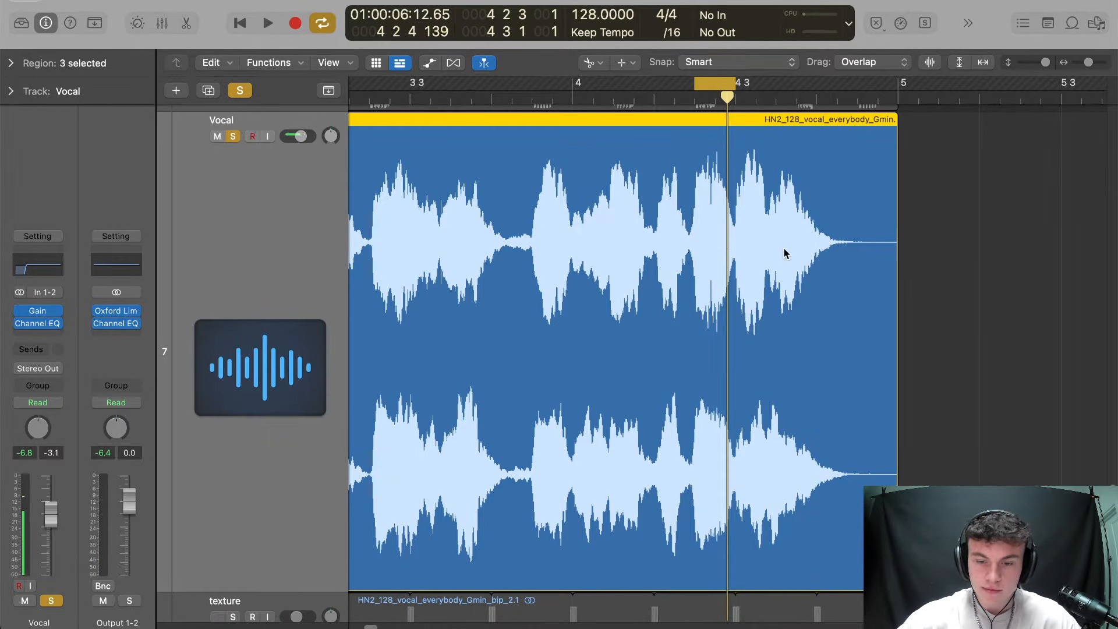
key("t")
left_click(964, 317)
left_click_drag(696, 232, 733, 234)
key("t")
left_click(743, 230)
Place the isolated slice on a new Vocal track below texture and unsolo the original Vocal track
scroll(717, 267, "down", 10)
left_click_drag(546, 220, 451, 550)
scroll(574, 292, "down", 10)
left_click(234, 327)
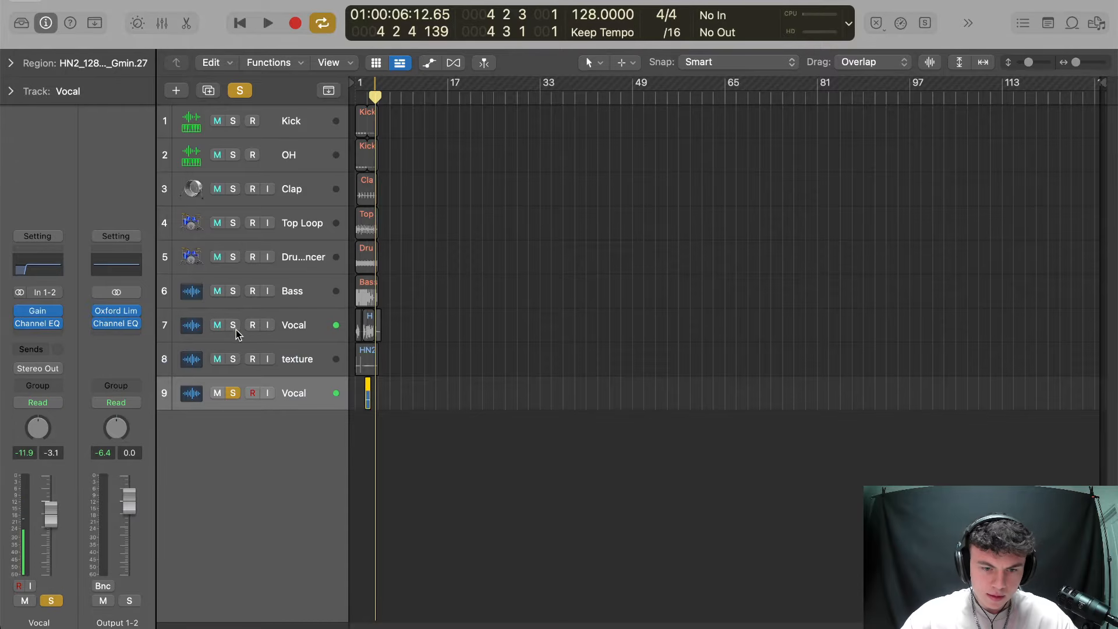
left_click_drag(453, 387, 214, 398)
left_click_drag(405, 278, 366, 291)
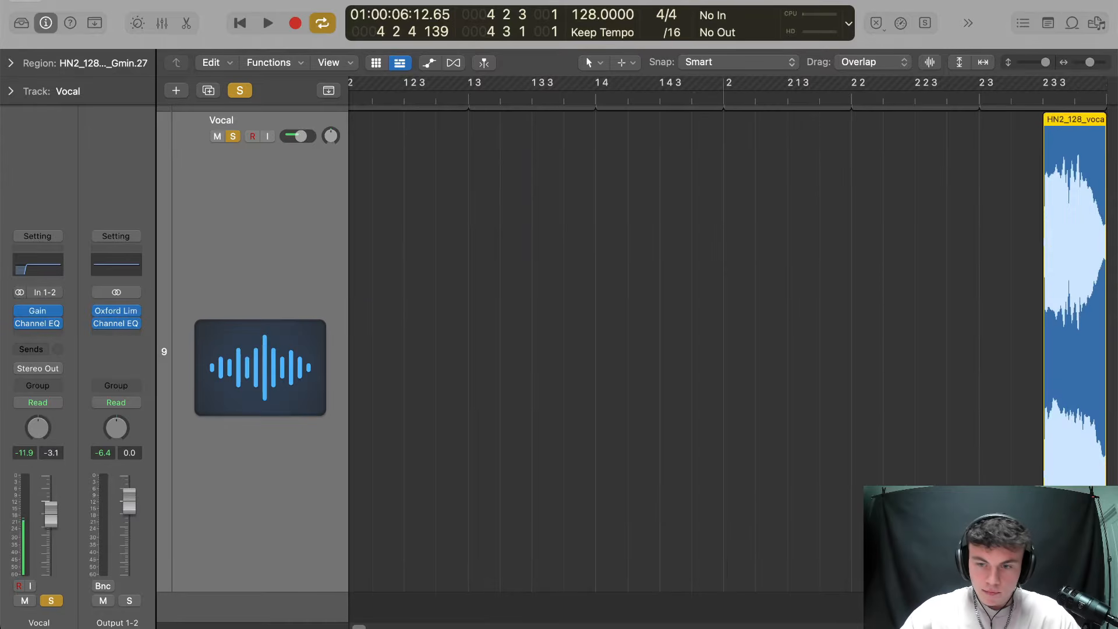
Switch the cycle off, move the slice so it runs from 1 4 3 to bar 2, and audition it
left_click(933, 218, "ctrl+alt")
left_click_drag(453, 85, 354, 86)
left_click(442, 96)
key("c")
left_click_drag(461, 210, 365, 220)
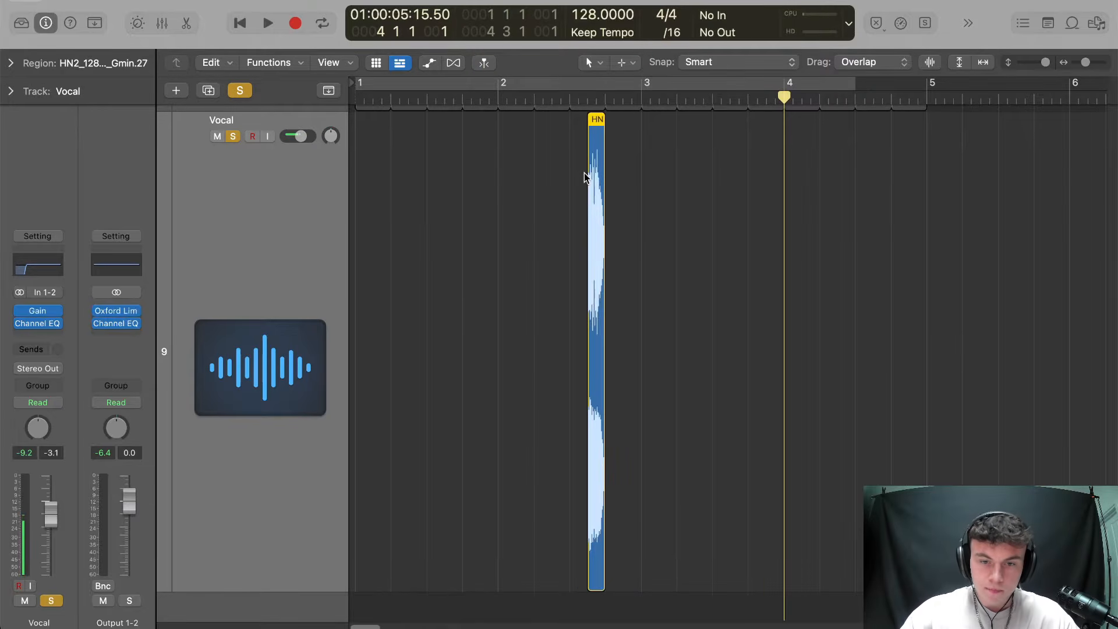
left_click_drag(598, 174, 492, 174)
left_click(460, 100)
key("space")
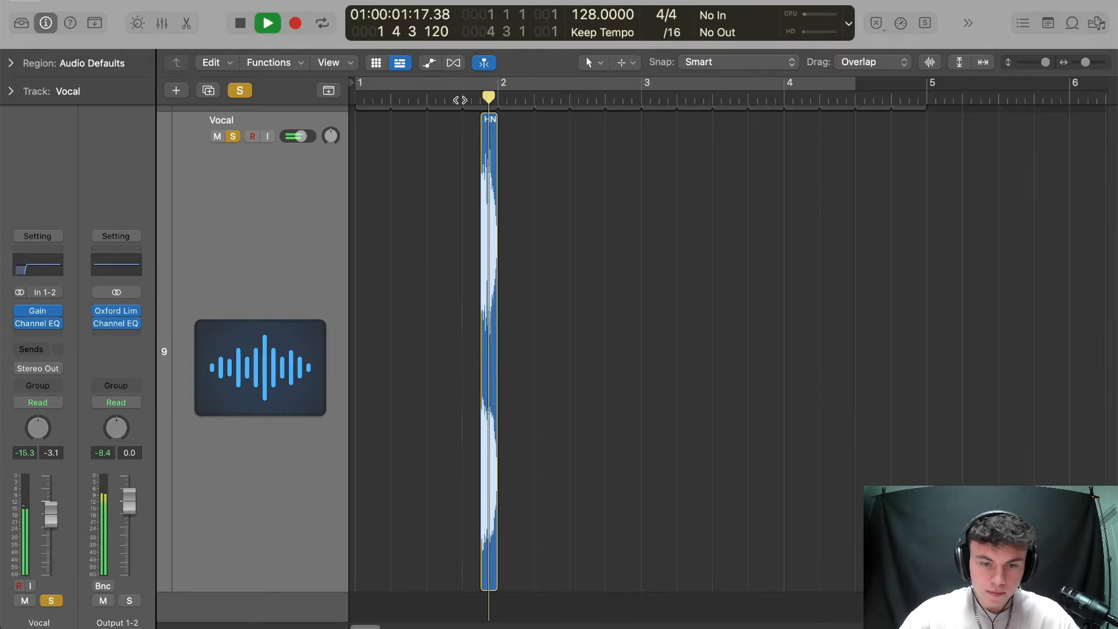
key("space")
Add a very short fade-out to the end of the vocal slice and audition it
left_click_drag(546, 198, 460, 223)
left_click(564, 138)
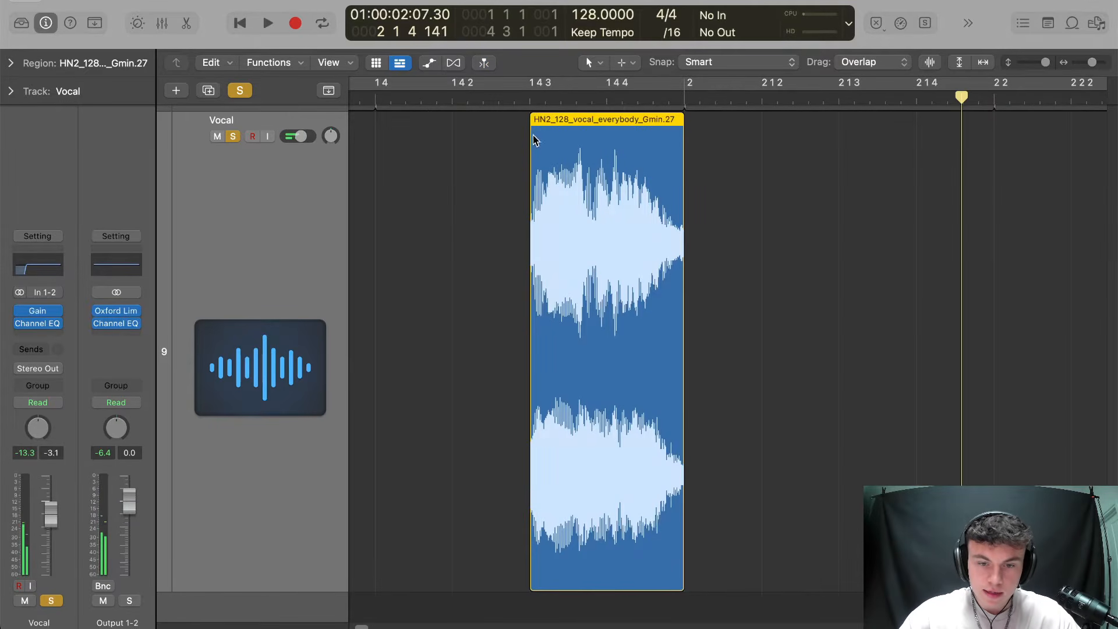
left_click_drag(681, 139, 670, 144)
left_click(711, 147, "ctrl+alt")
left_click(473, 100)
key("space")
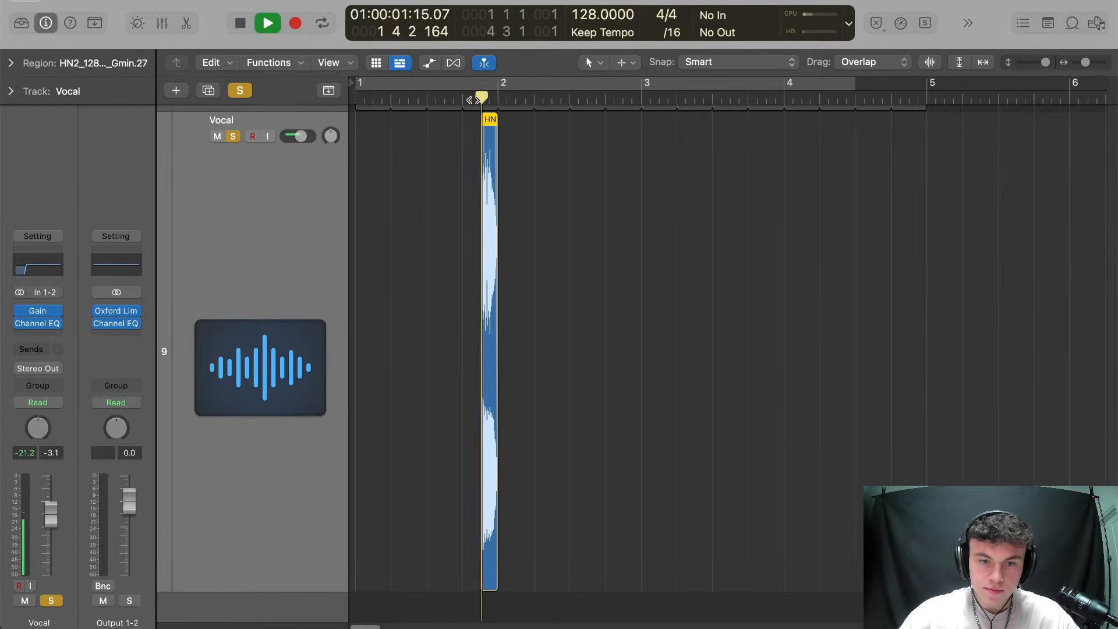
key("space")
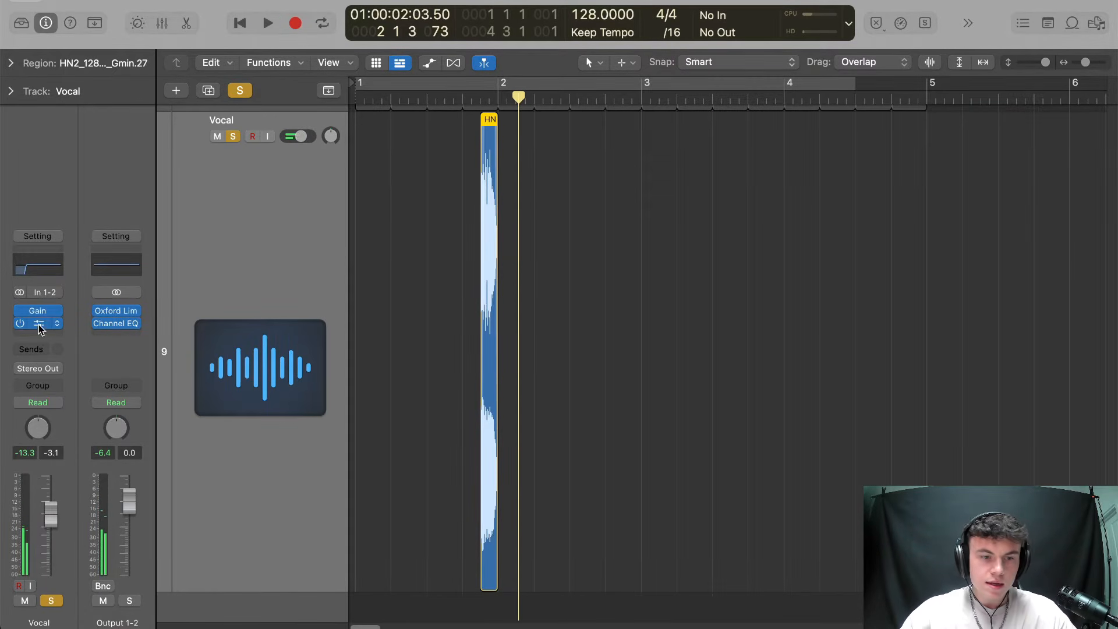
Set the low cut in the slice track's Channel EQ to 148 Hz, audition the slice and close the EQ
left_click(38, 325)
left_click_drag(326, 471, 326, 444)
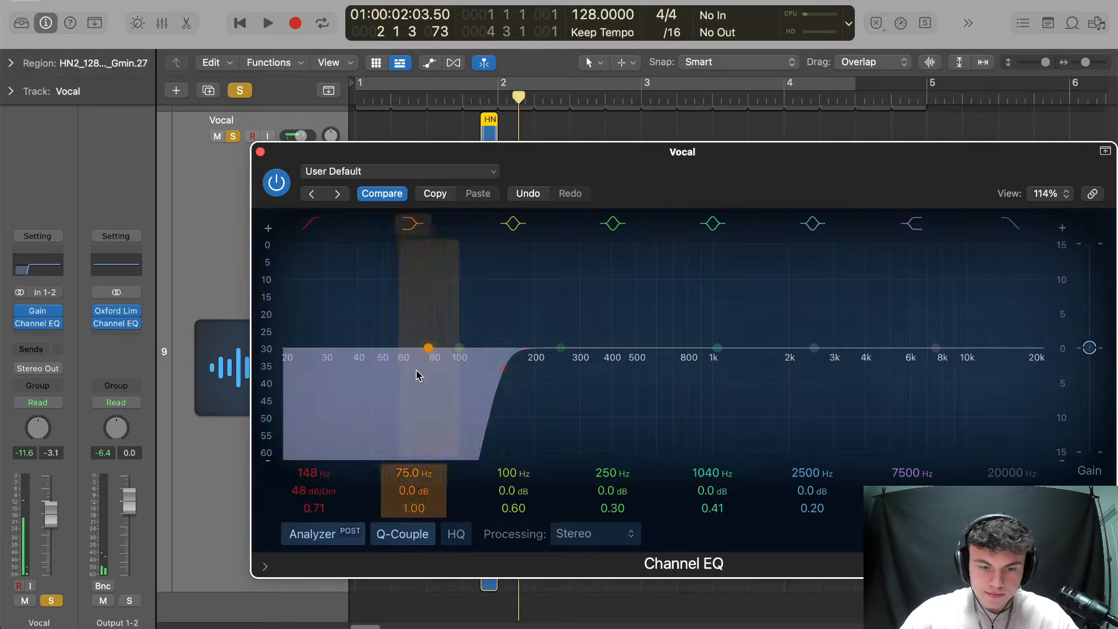
left_click(469, 96)
key("space")
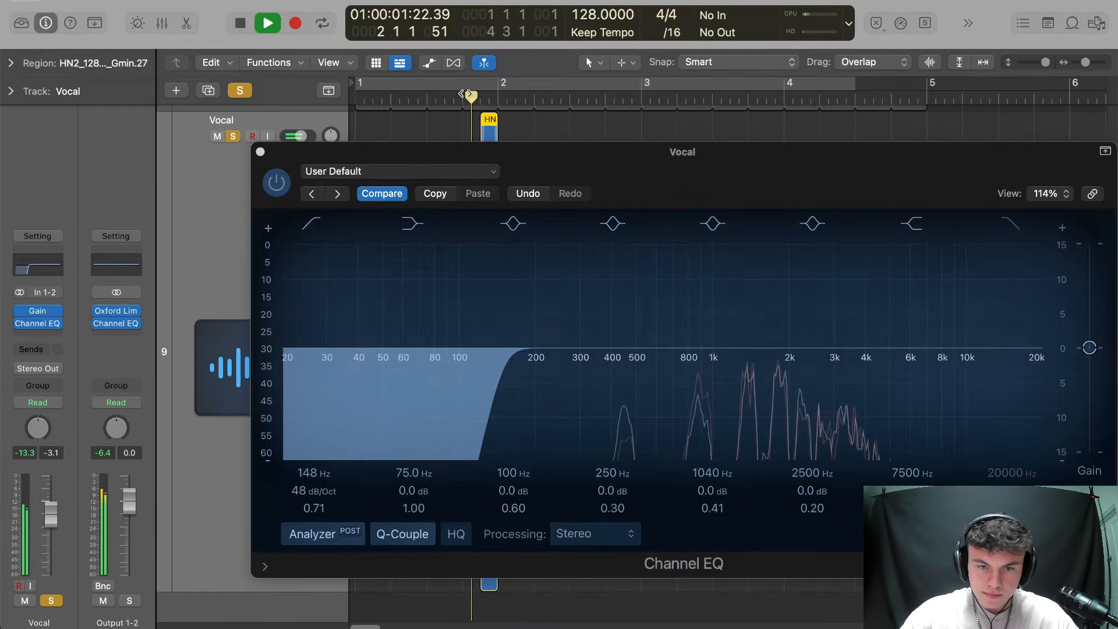
key("space")
left_click(260, 151)
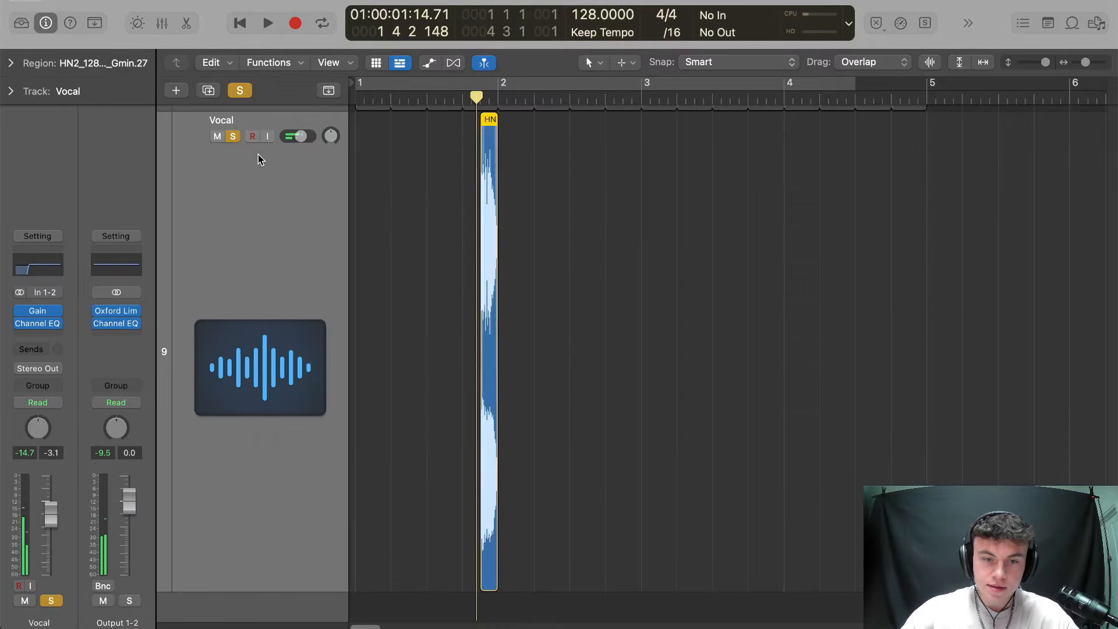
Turn the cycle back on and insert Toolroom's INFINITE after Channel EQ on the new Vocal track
left_click(463, 94)
left_click(460, 84)
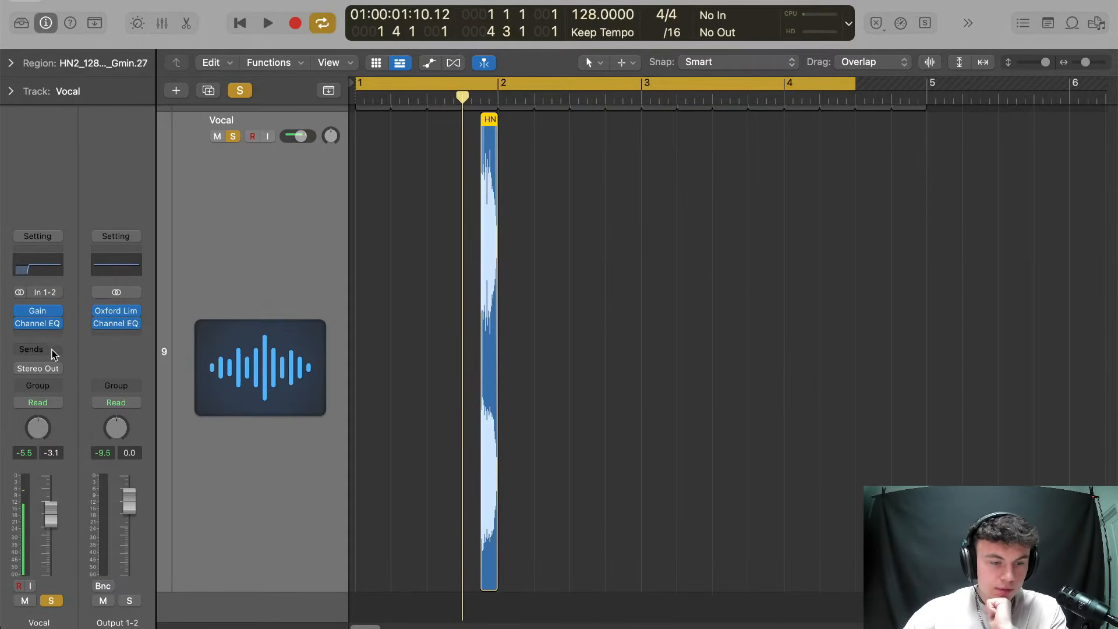
left_click(55, 335)
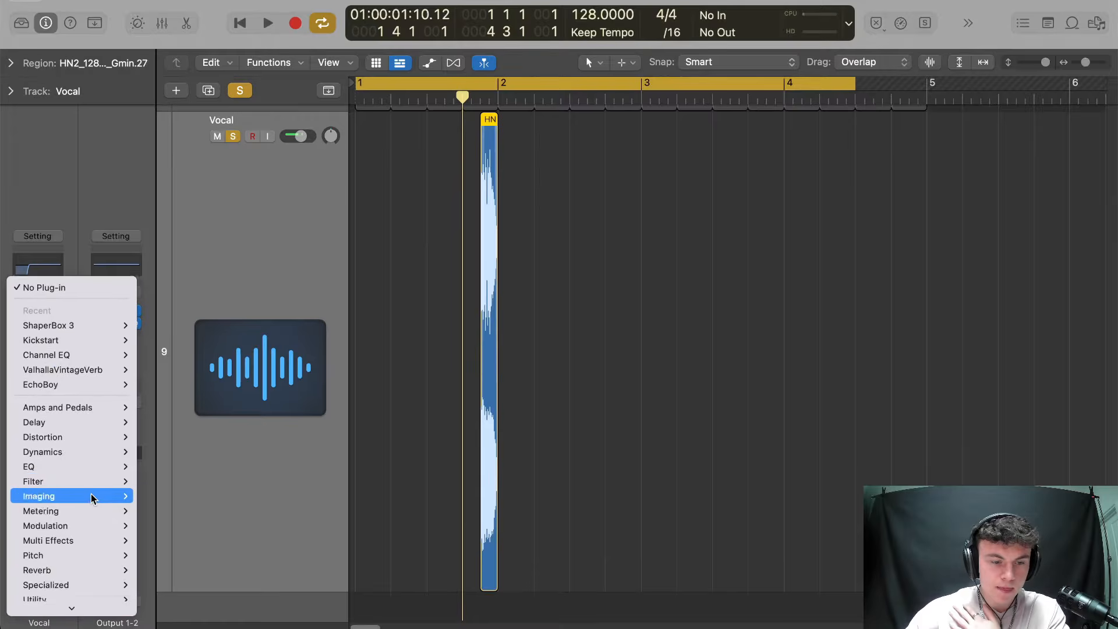
mouse_move(111, 605)
mouse_move(204, 546)
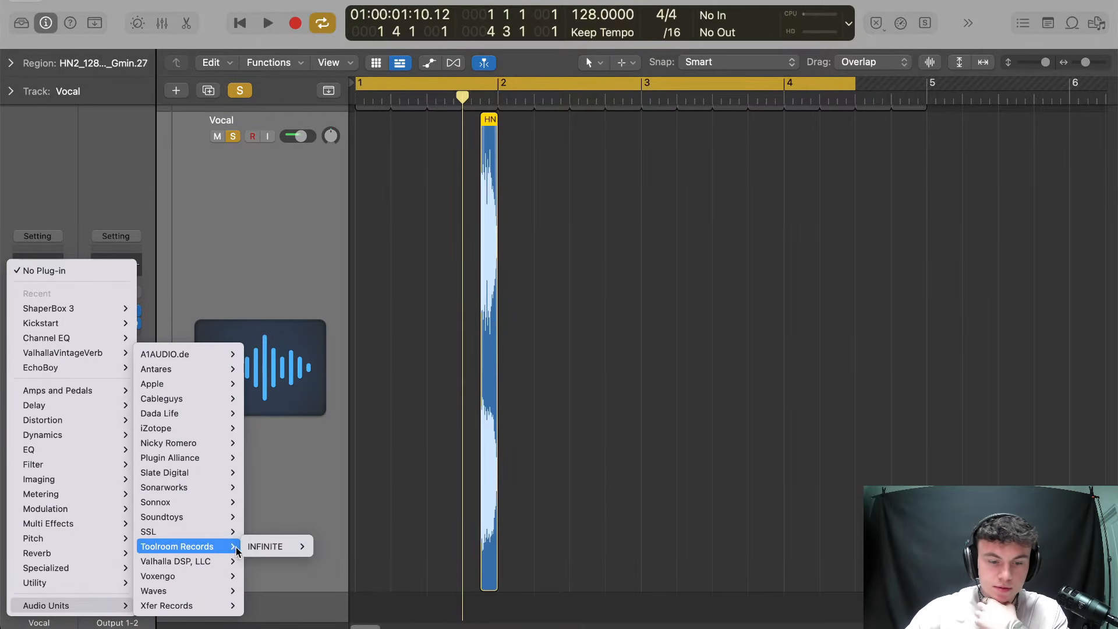
left_click(306, 546)
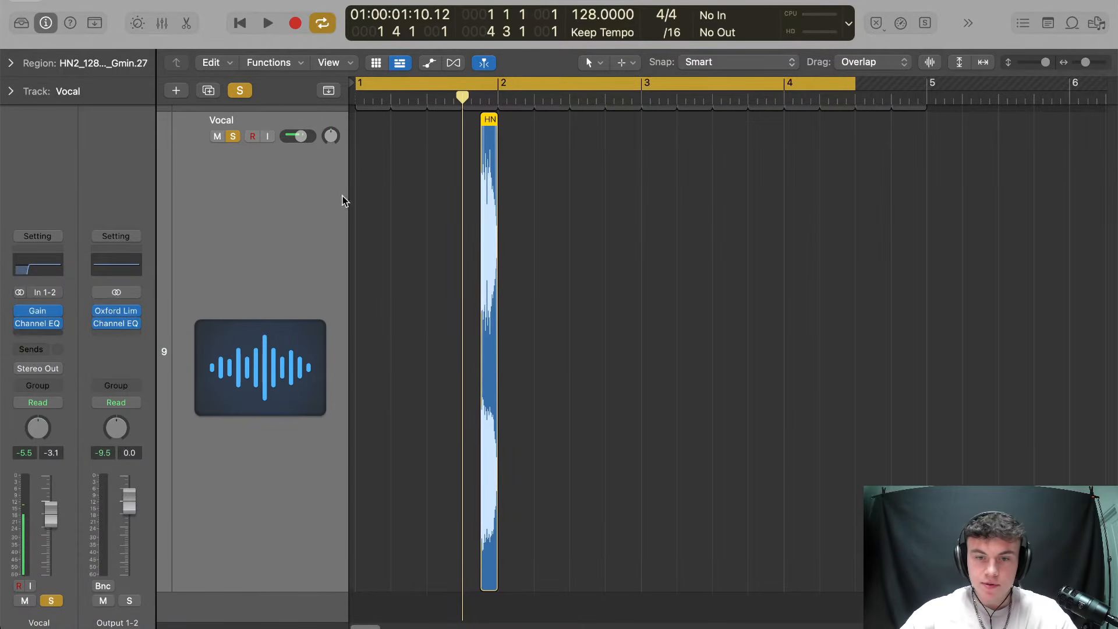
left_click_drag(541, 150, 764, 44)
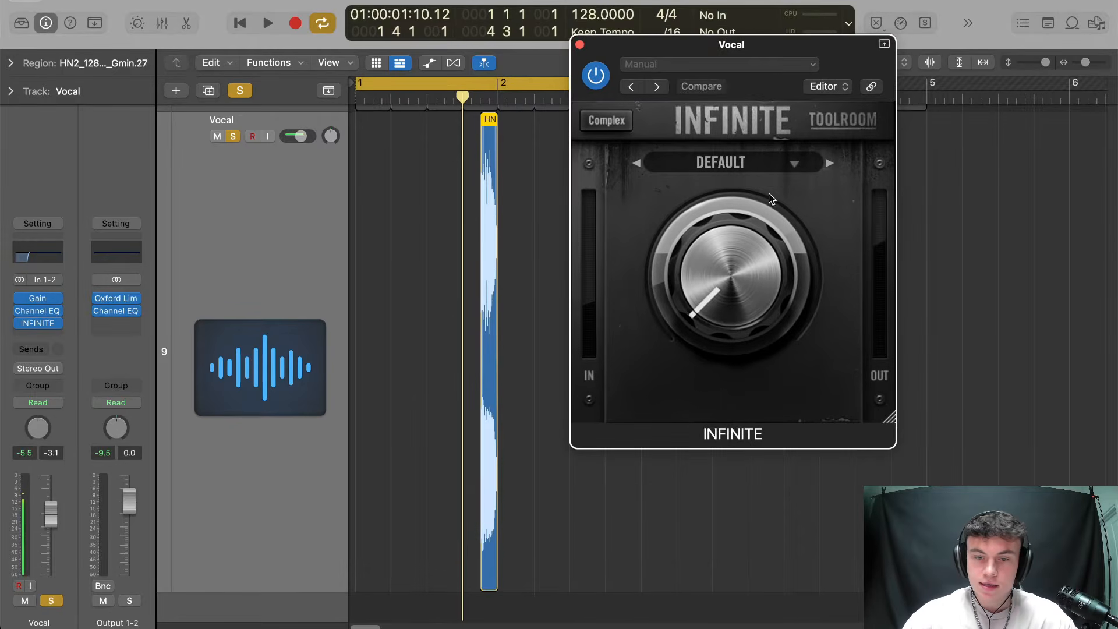
Load the Spicy Synths sound shaper preset in INFINITE and switch it to the complex view
left_click(780, 170)
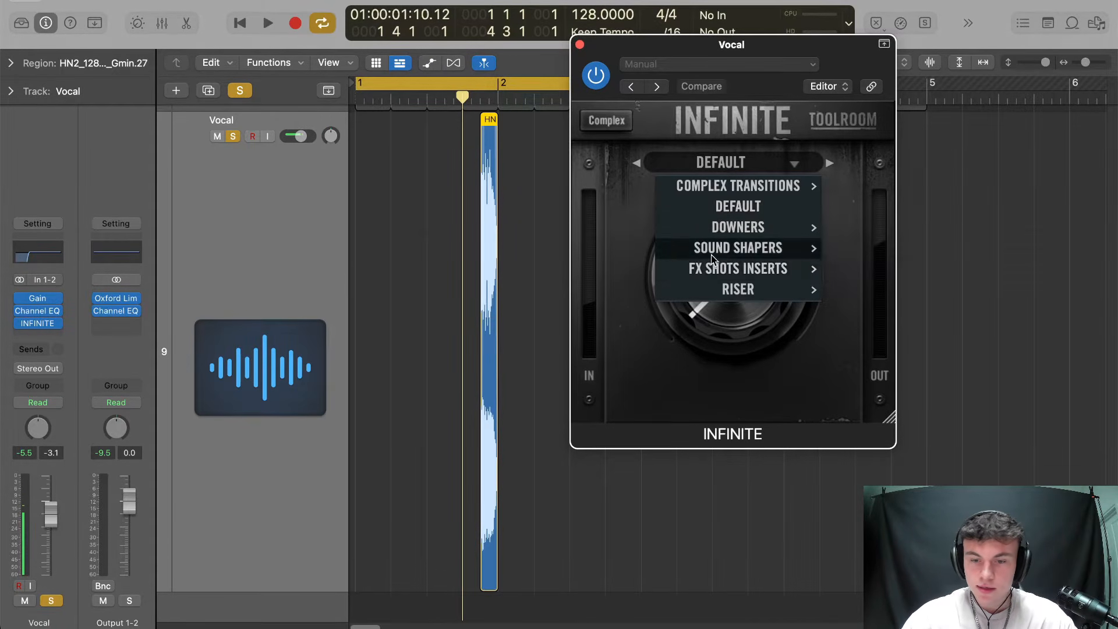
mouse_move(712, 259)
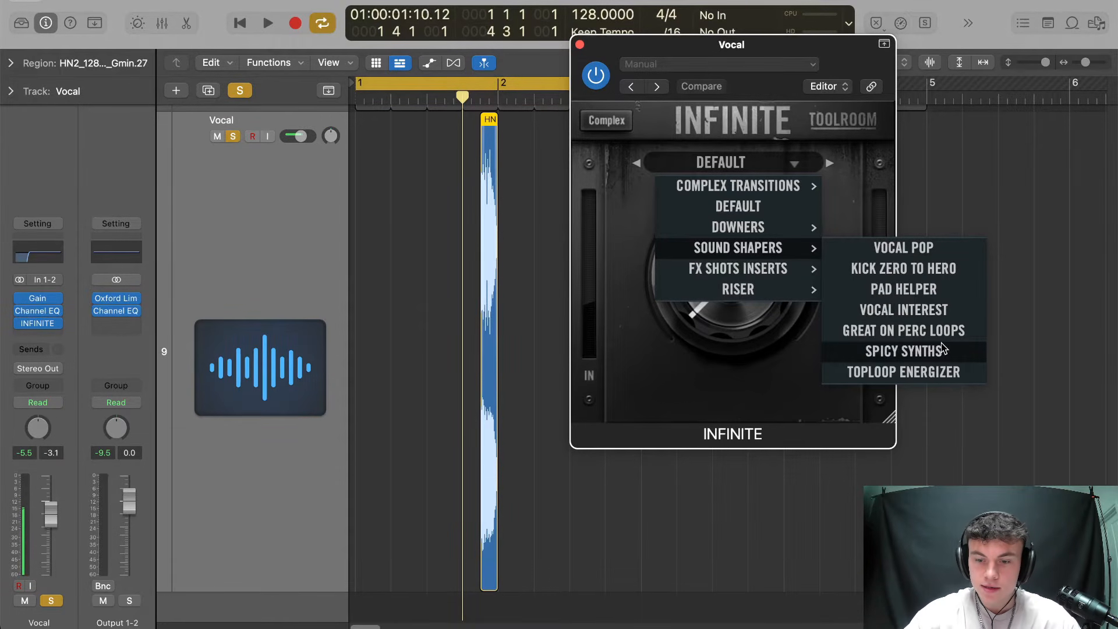
left_click(912, 359)
left_click(618, 119)
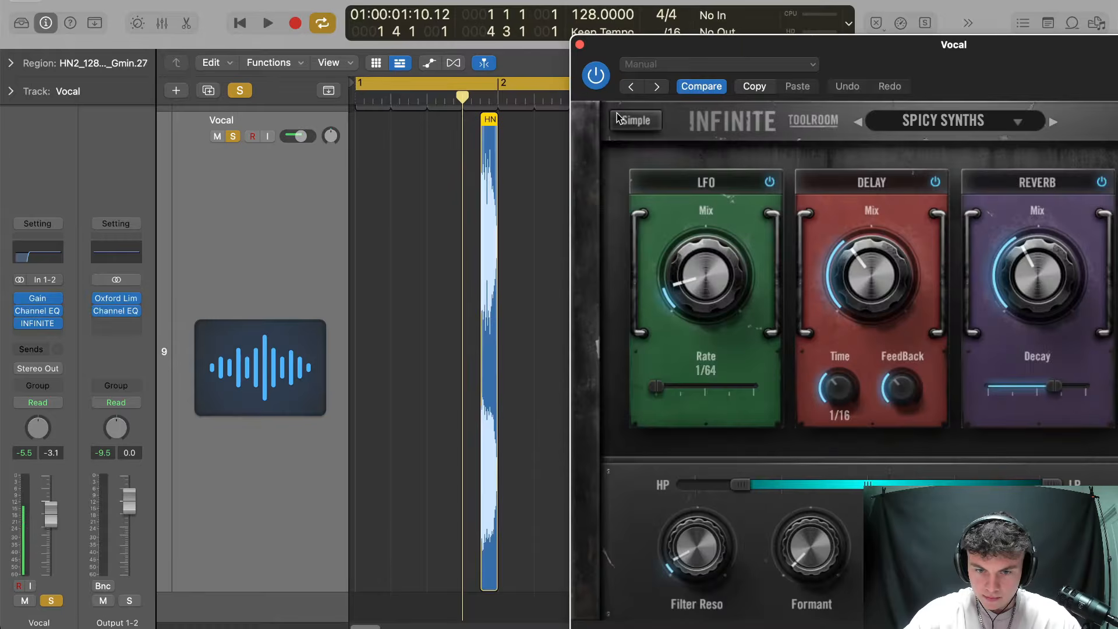
Set the cycle range around the slice from about 1 3 4 to 2 3 4 and reposition the INFINITE window
left_click_drag(452, 92, 593, 85)
left_click_drag(976, 64, 739, 23)
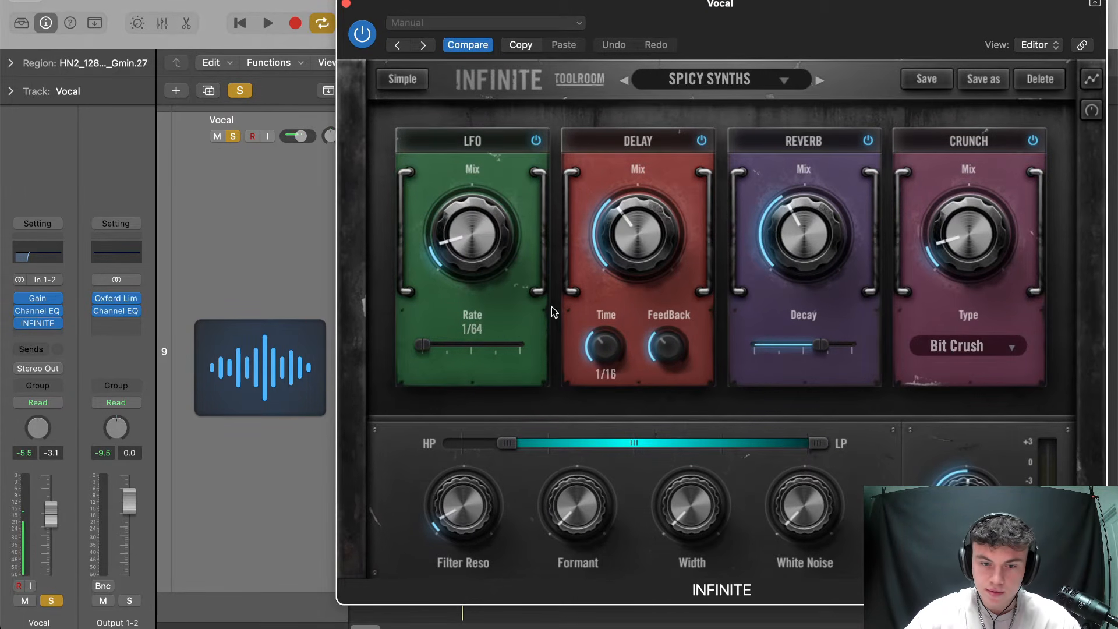
left_click_drag(890, 34, 1005, 265)
left_click(860, 176)
left_click_drag(884, 255, 684, 127)
Audition the slice through INFINITE and lower the Delay mix
key("space")
key("space")
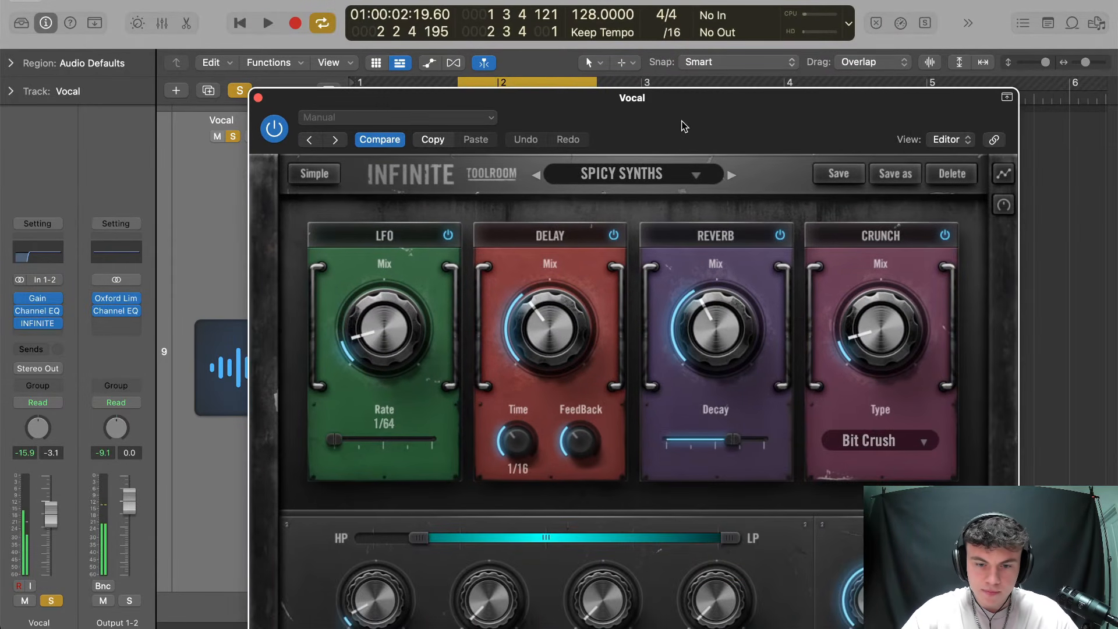
left_click_drag(568, 327, 564, 367)
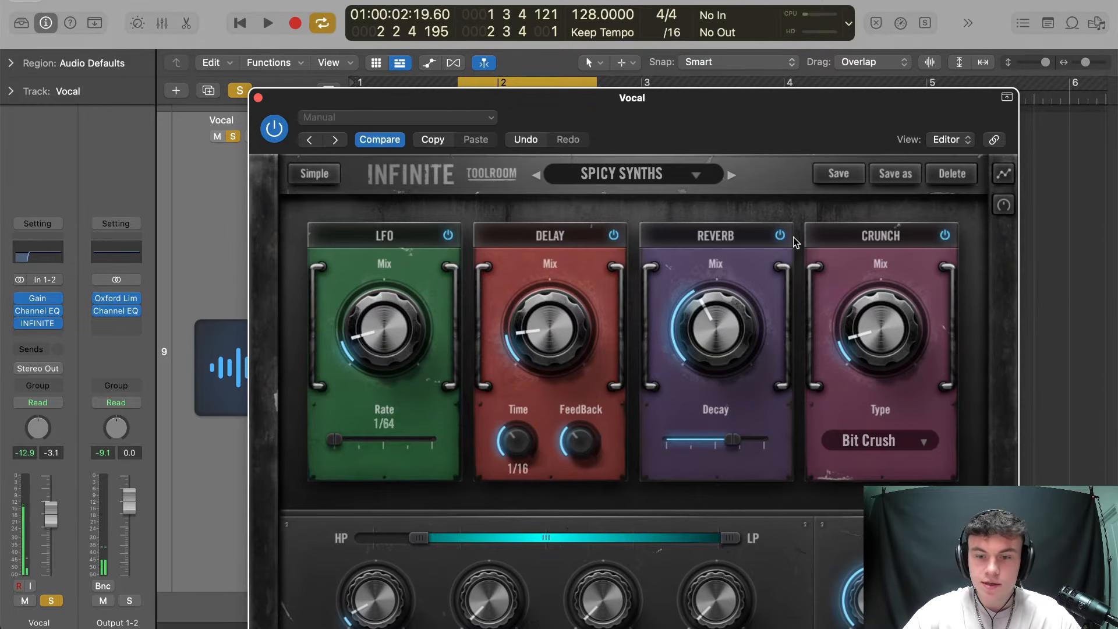
Check the Crunch type choices in INFINITE and move the cycle range's start to 1 4 3
left_click_drag(814, 124, 814, 112)
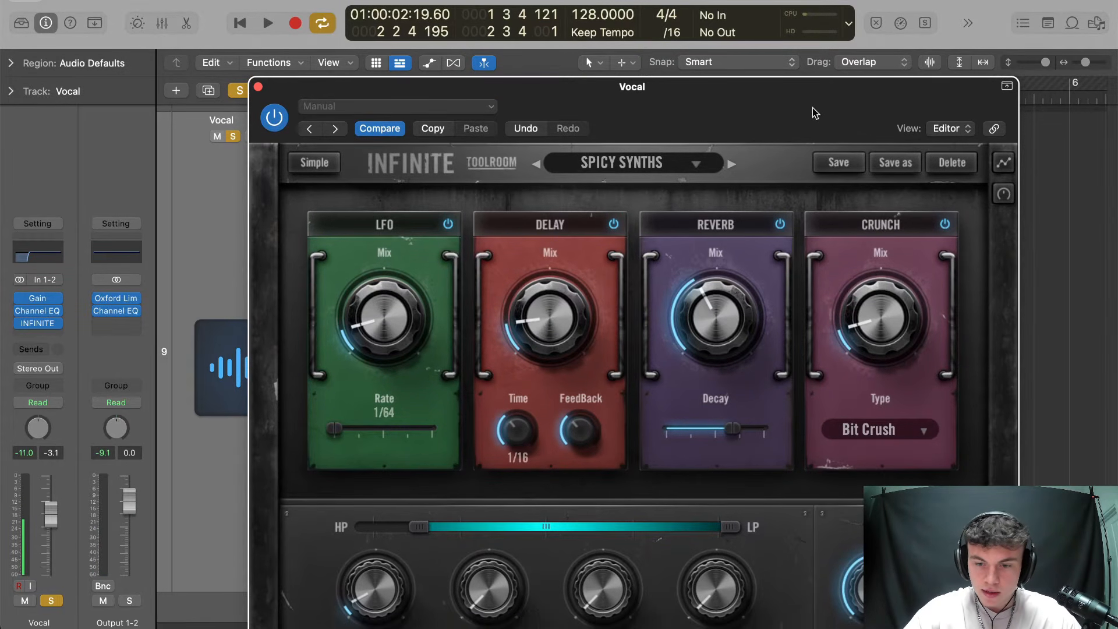
left_click(908, 440)
left_click(892, 454)
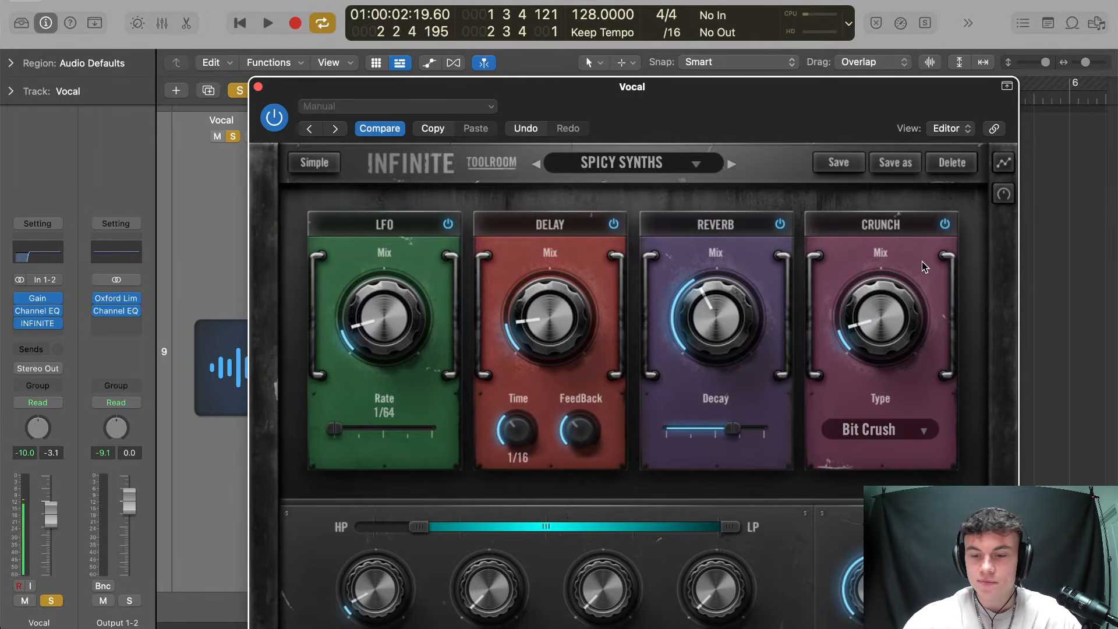
left_click_drag(834, 108, 742, 348)
left_click_drag(459, 88, 480, 88)
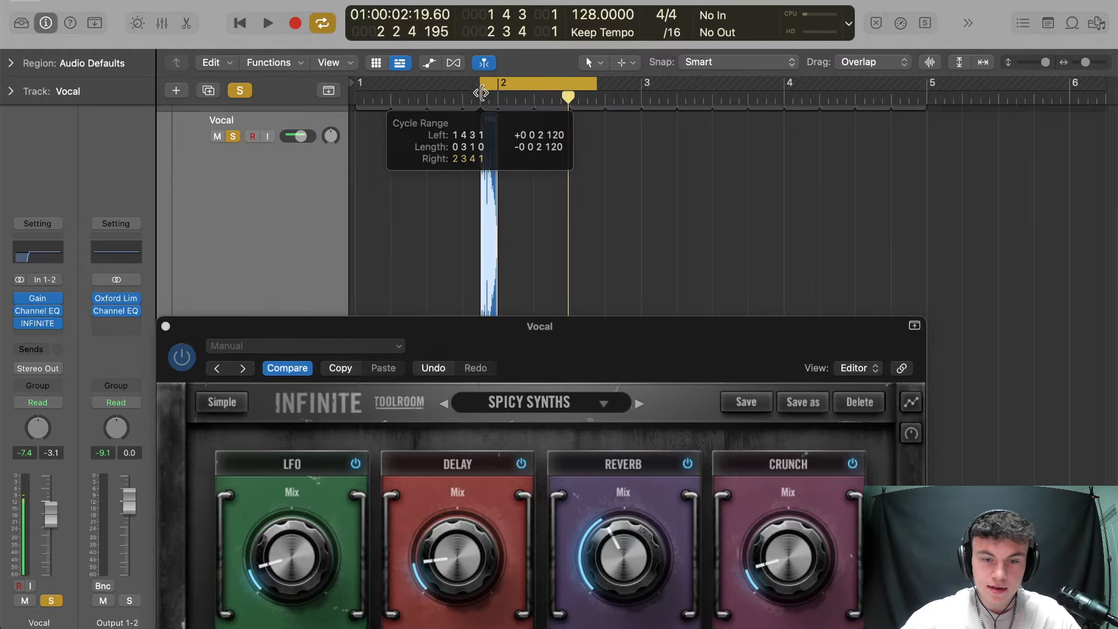
Raise the Crunch Mix in INFINITE to about 40 percent and audition the slice
left_click_drag(700, 356, 707, 238)
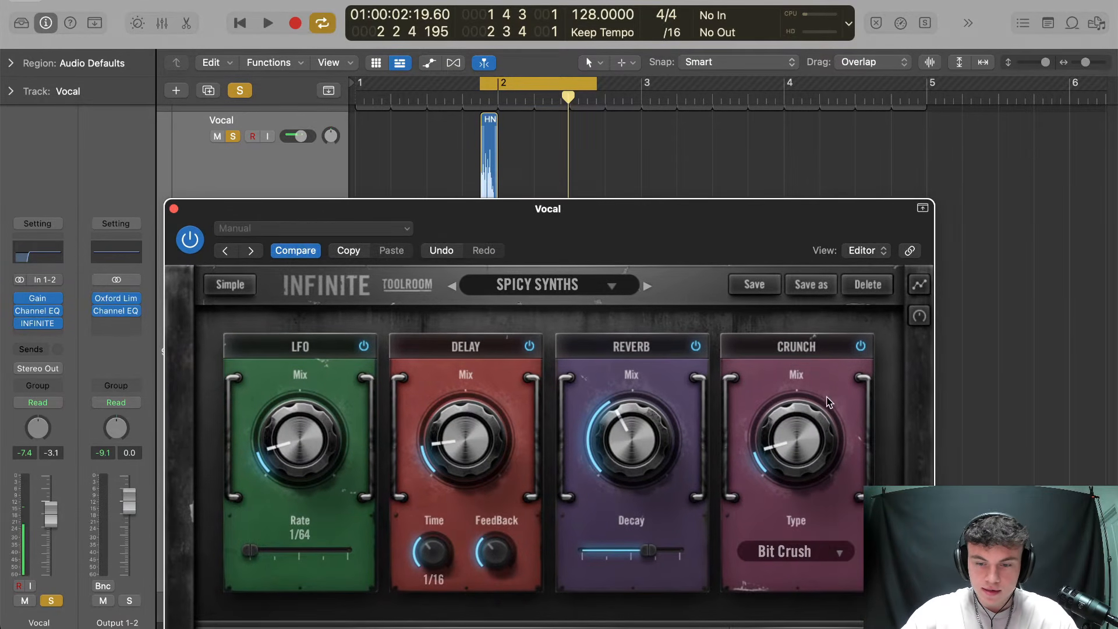
left_click_drag(809, 475, 804, 441)
key("space")
Increase INFINITE's Width and lower its LP filter cutoff slightly while auditioning the slice
left_click_drag(577, 229, 527, 10)
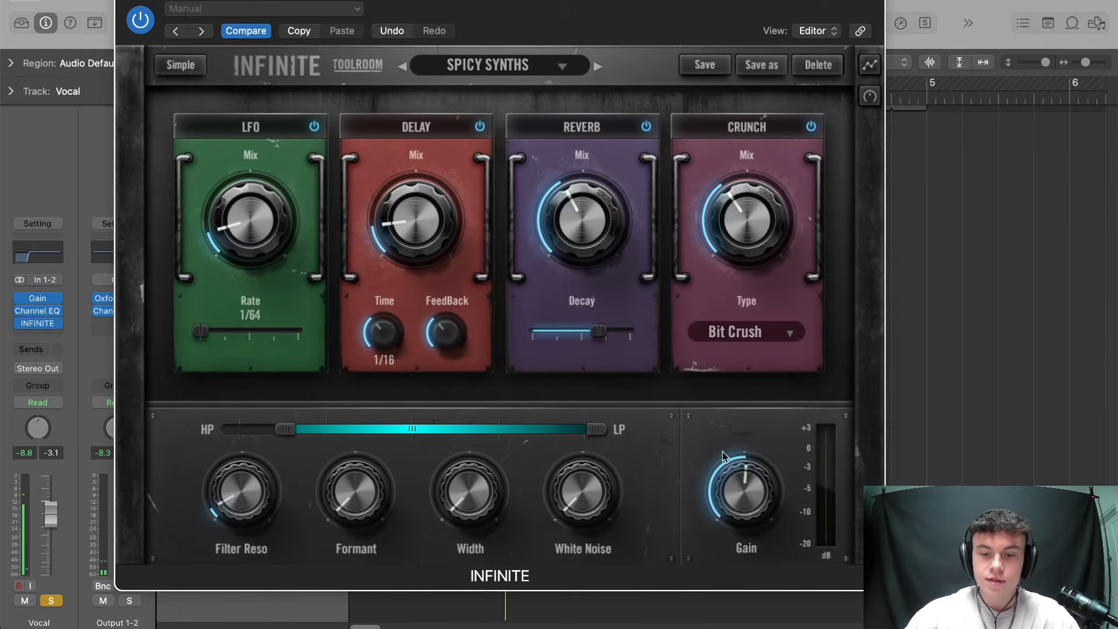
left_click_drag(470, 522, 510, 456)
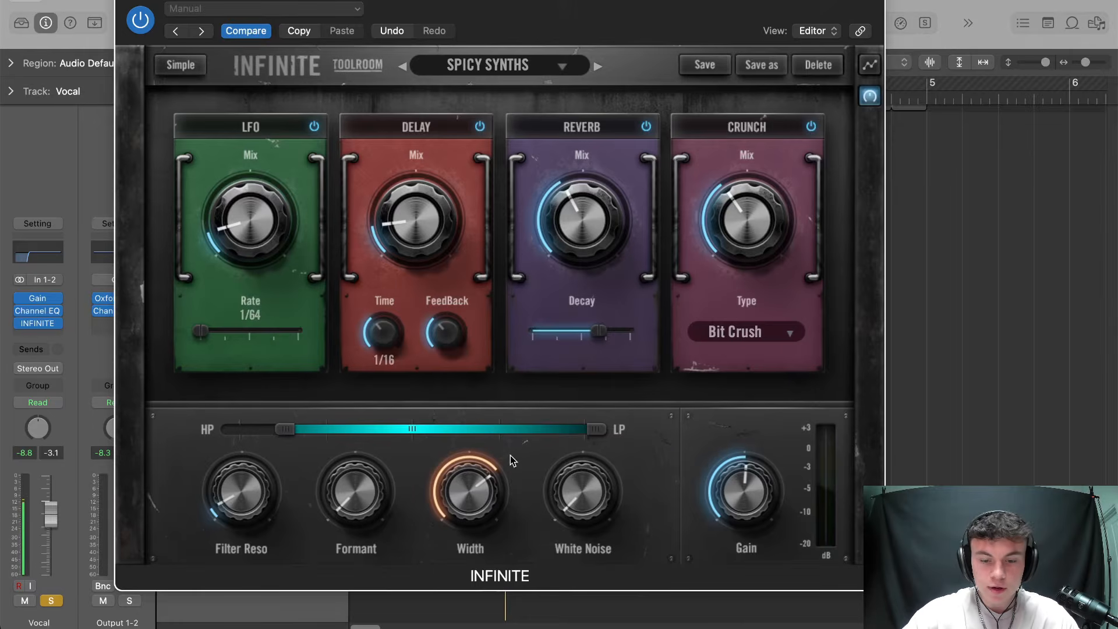
left_click_drag(594, 429, 543, 433)
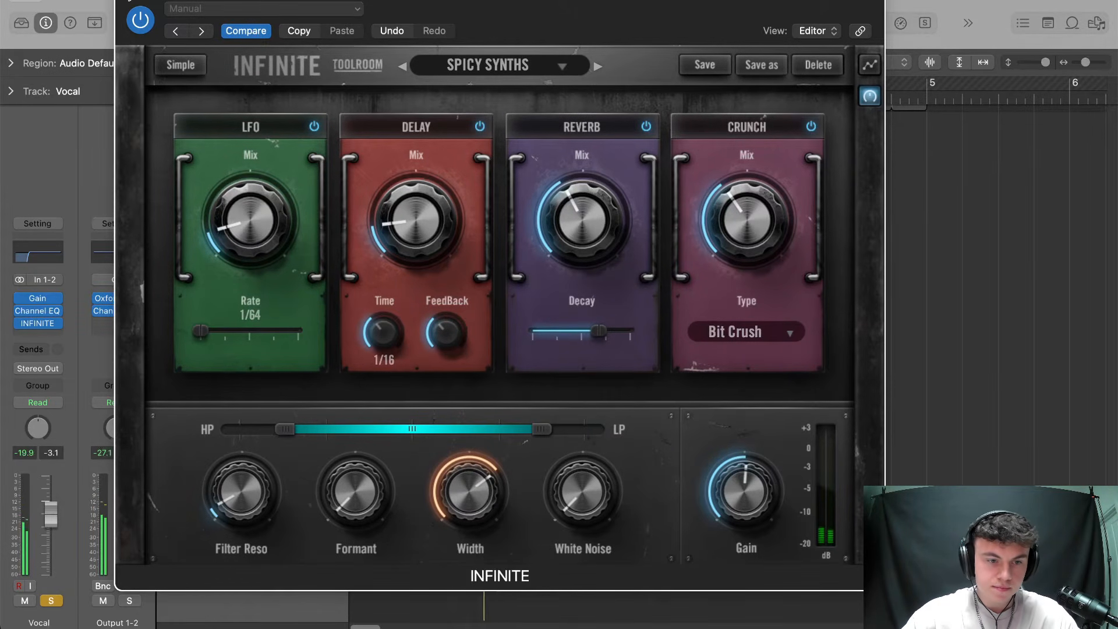
left_click(126, 1)
key("space")
Lower the Reverb Mix and shorten the Reverb Decay in INFINITE, and audition the slice again
left_click(60, 323)
mouse_move(599, 247)
left_mouse_down()
mouse_move(592, 239)
mouse_move(592, 258)
left_mouse_up()
left_click_drag(582, 342, 576, 343)
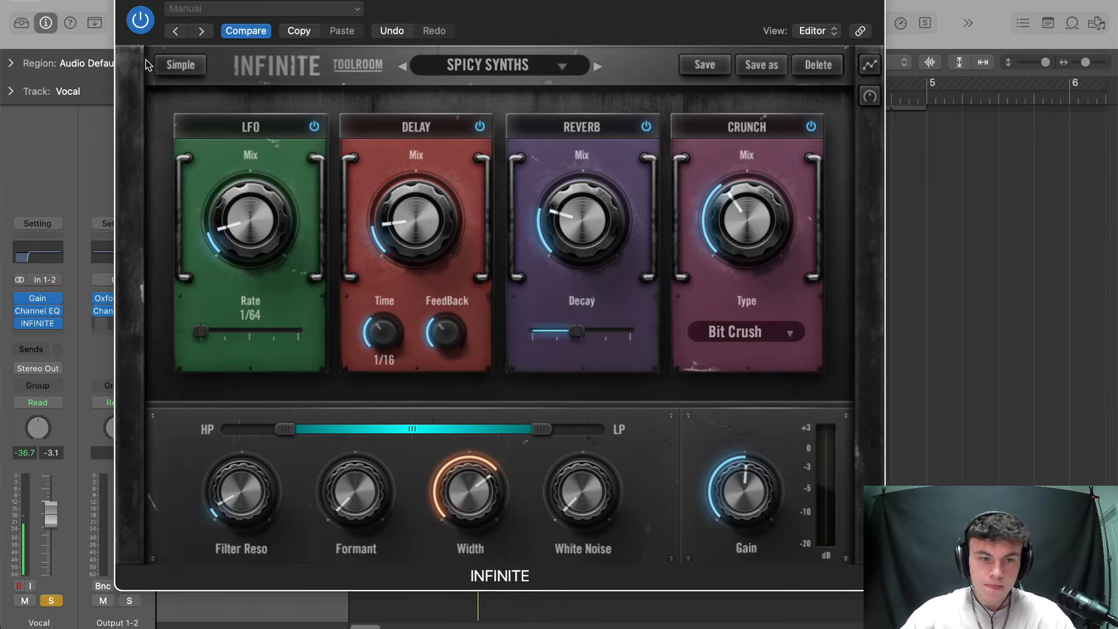
left_click(126, 1)
key("space")
key("space")
key("space")
Turn off the cycle, unsolo the new Vocal track and set its volume to -5.7 dB
left_click(522, 82)
key("s")
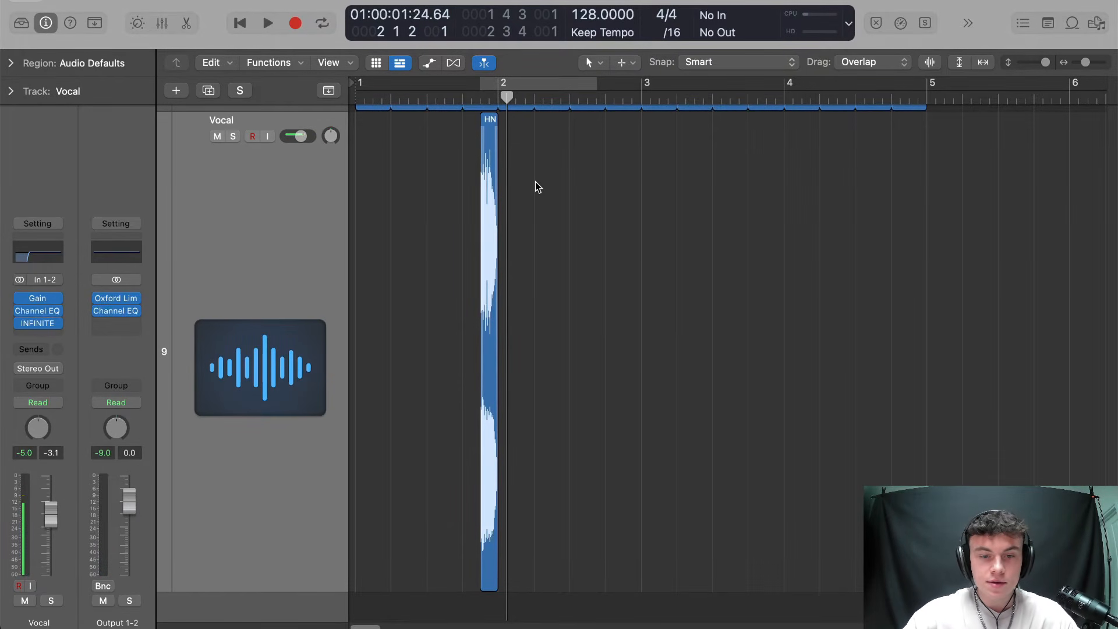
left_click(265, 401)
left_click_drag(50, 512, 51, 524)
Copy the vocal slice on track 9 at one-bar intervals to make four slices
left_click(576, 287)
key("z")
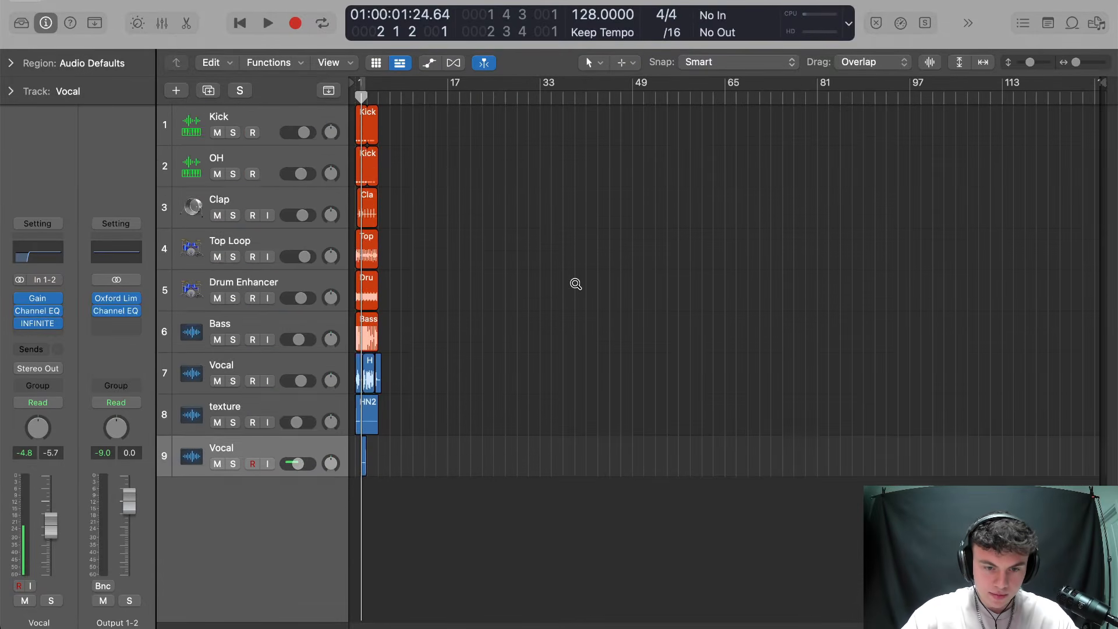
left_click_drag(407, 305, 350, 362)
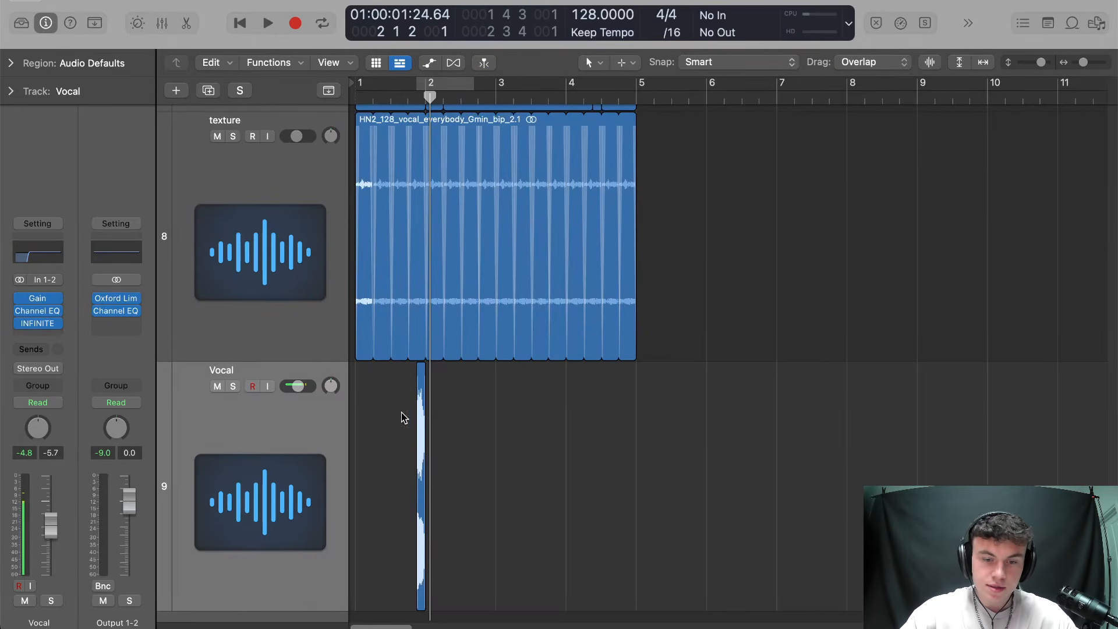
left_click_drag(421, 414, 491, 417)
left_click_drag(418, 424, 560, 432)
left_click(730, 354)
Set the cycle range to bars 1 to 5, play the full mix and set track 9's volume to -3.1 dB
left_click_drag(641, 93, 131, 105)
key("z")
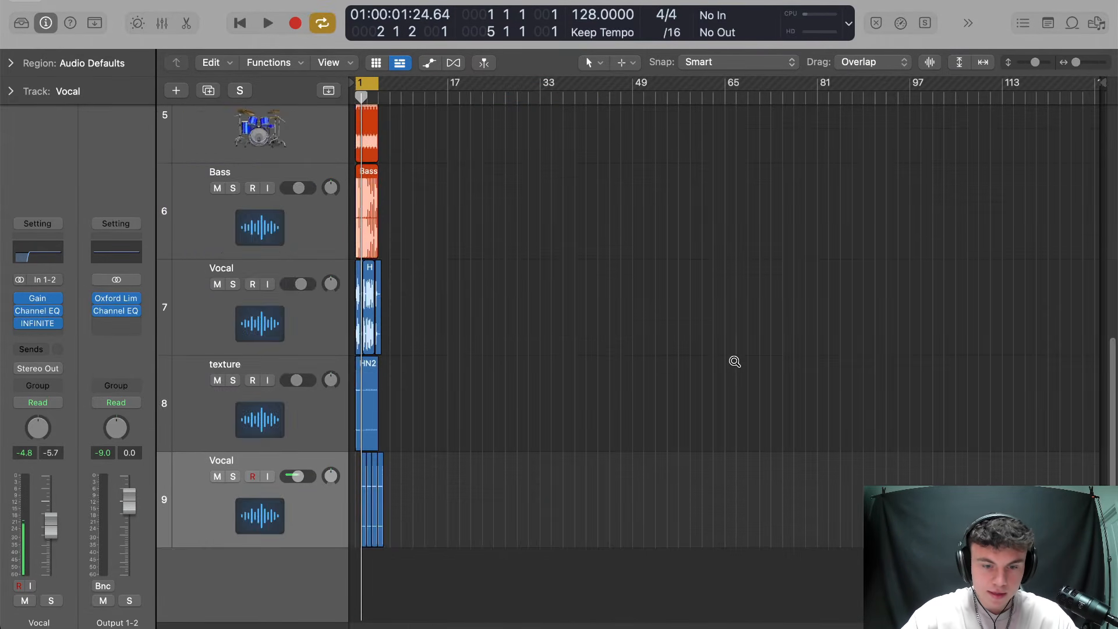
key("space")
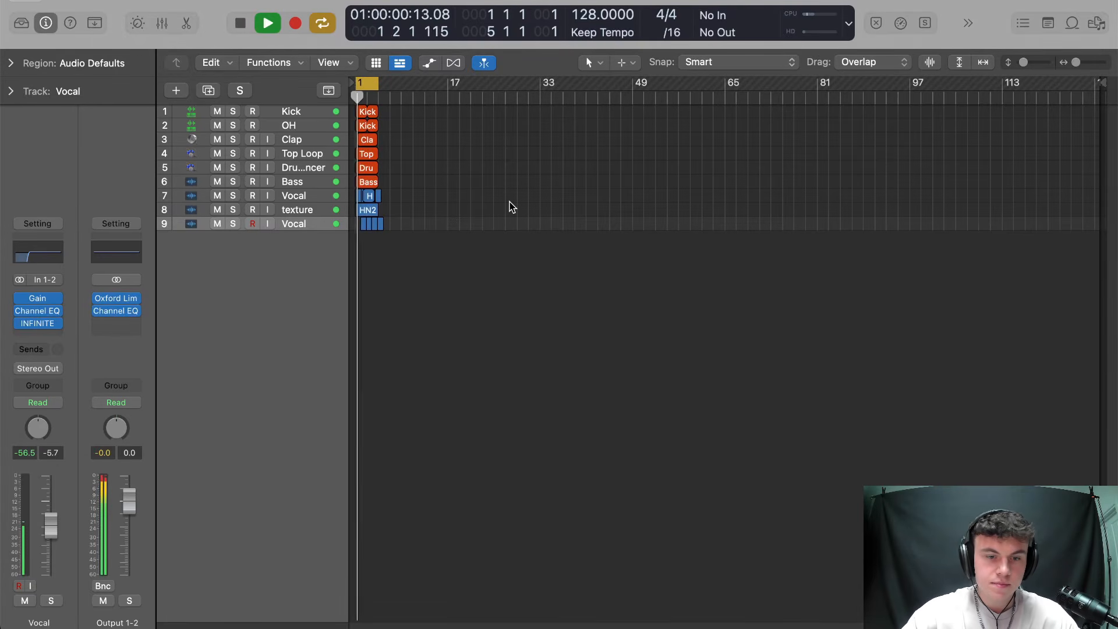
left_click_drag(439, 190, 320, 266)
left_click_drag(50, 531, 50, 525)
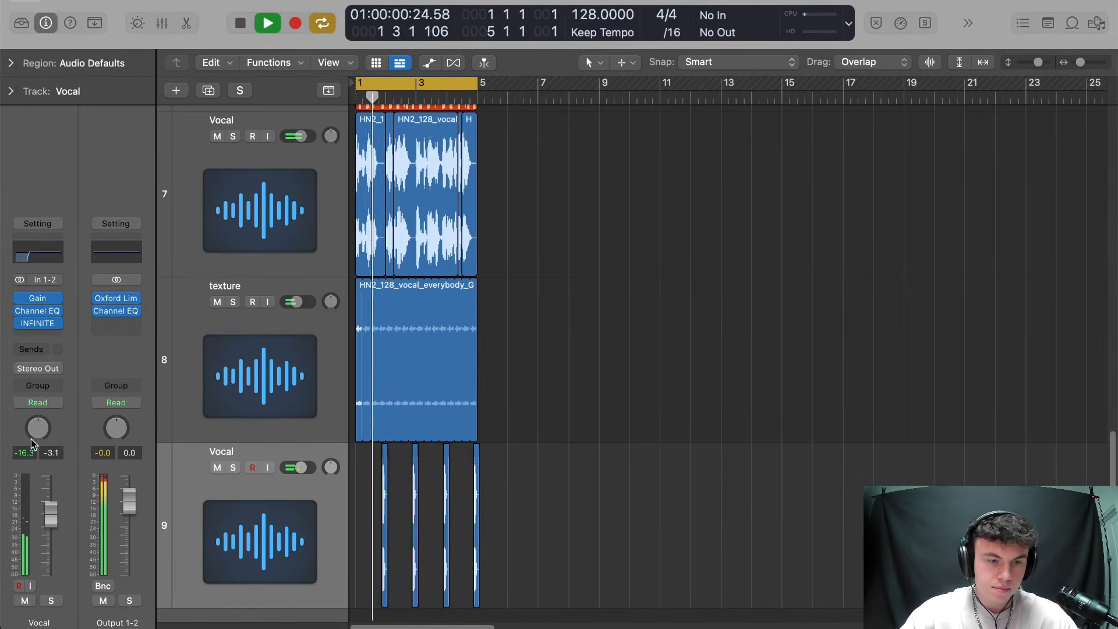
Raise the Crunch Mix to just above half and lower the LP filter further in INFINITE during playback
left_click(37, 323)
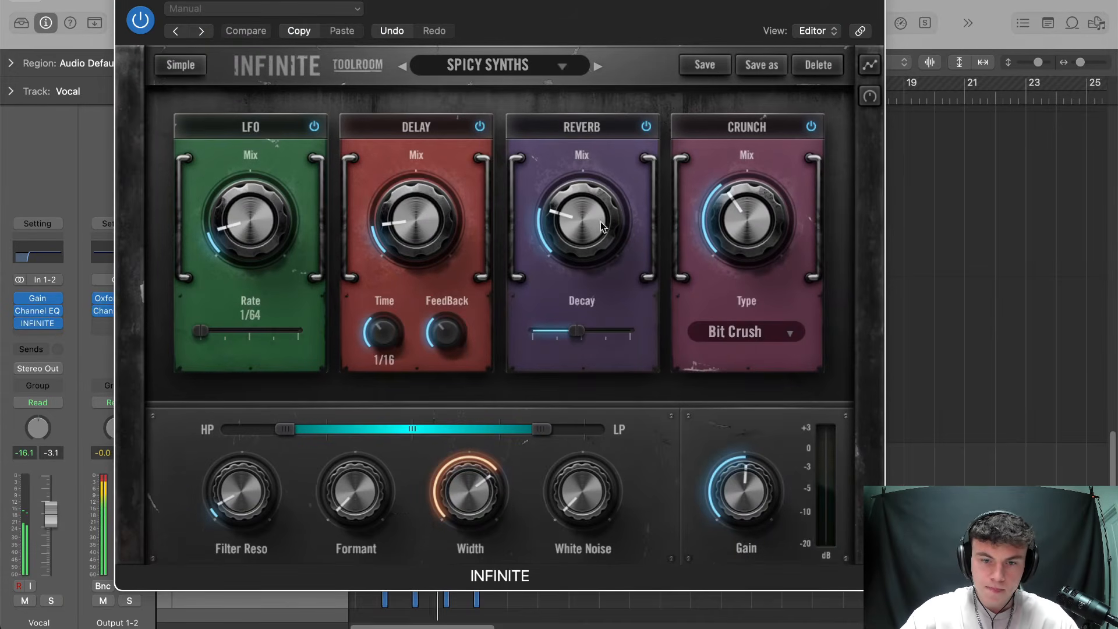
left_click_drag(735, 219, 737, 198)
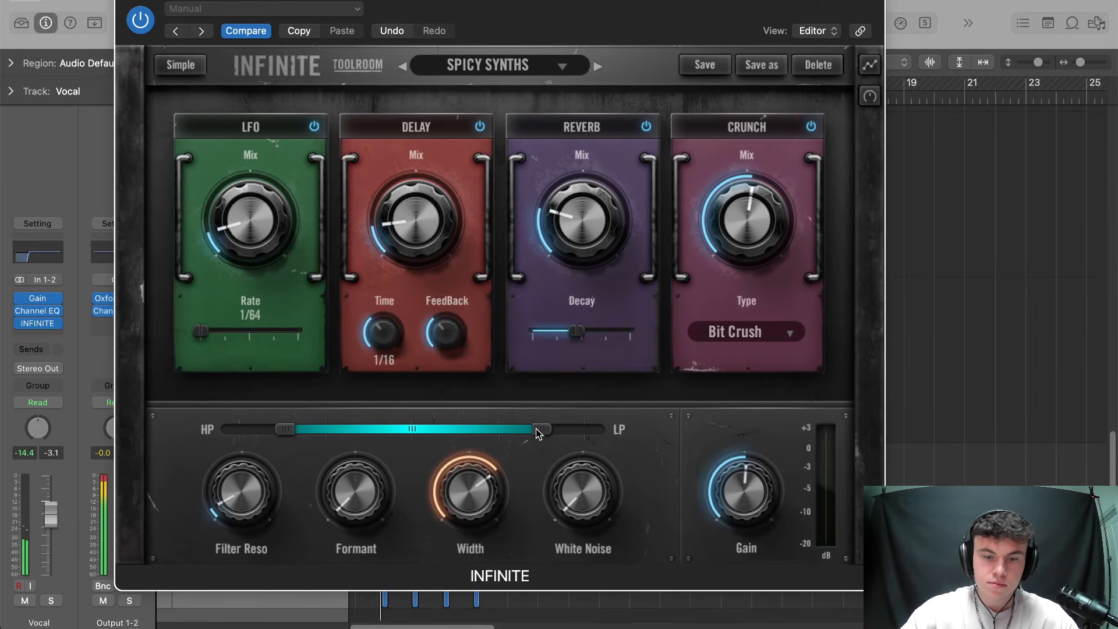
left_click_drag(541, 429, 519, 429)
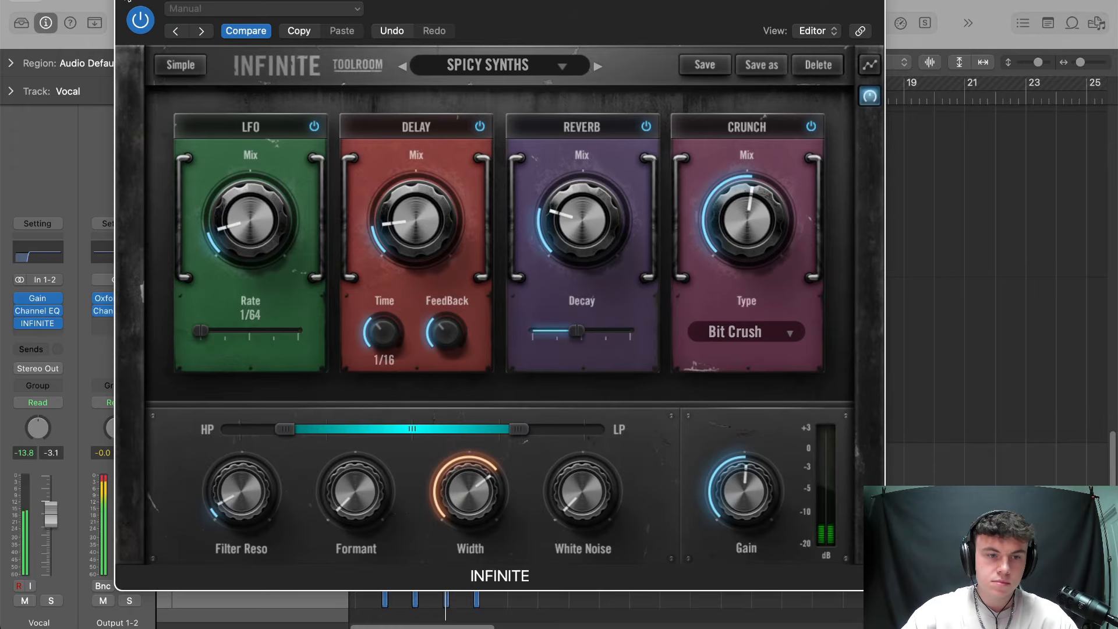
key("super+w")
key("space")
scroll(669, 356, "down", 3)
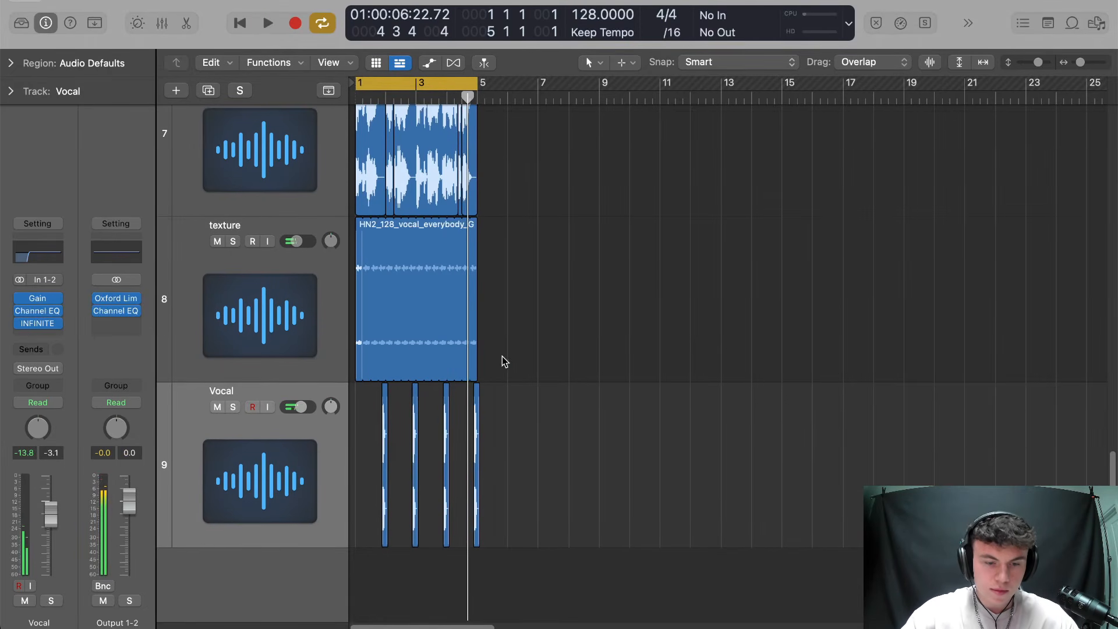
Insert a stereo Soundtoys Little AlterBoy after INFINITE on track 9
left_click(58, 337)
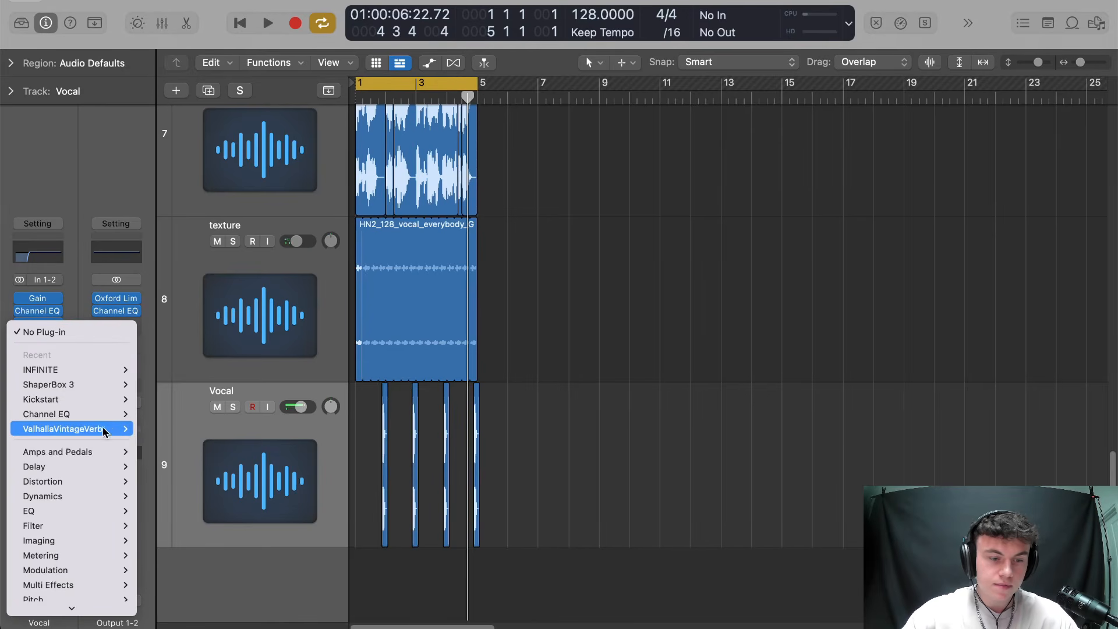
mouse_move(103, 385)
mouse_move(62, 413)
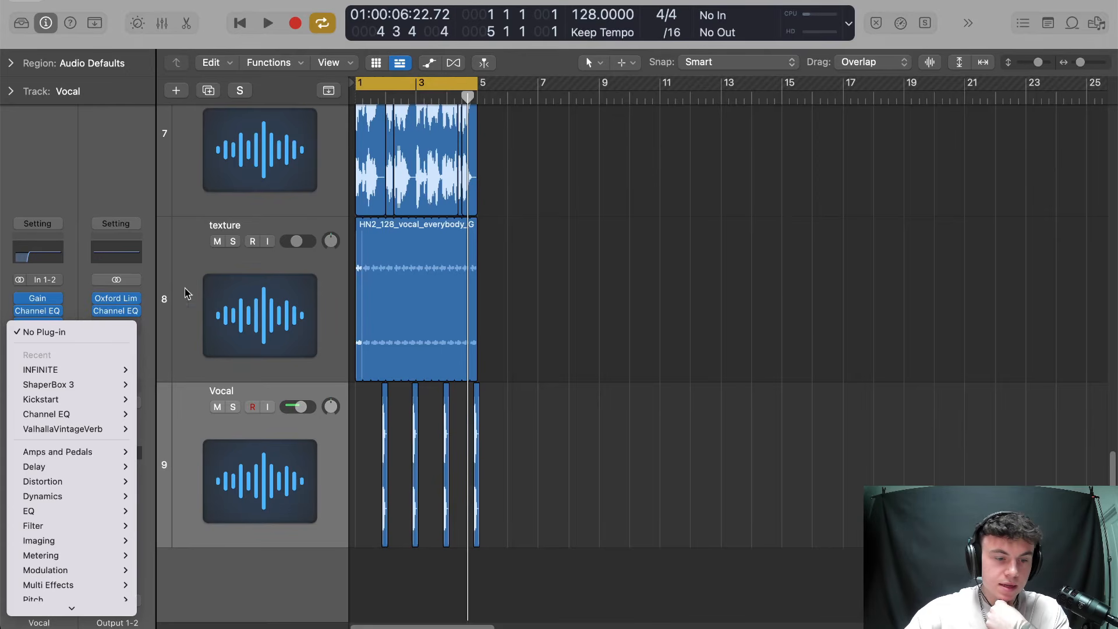
scroll(111, 460, "down", 2)
mouse_move(136, 576)
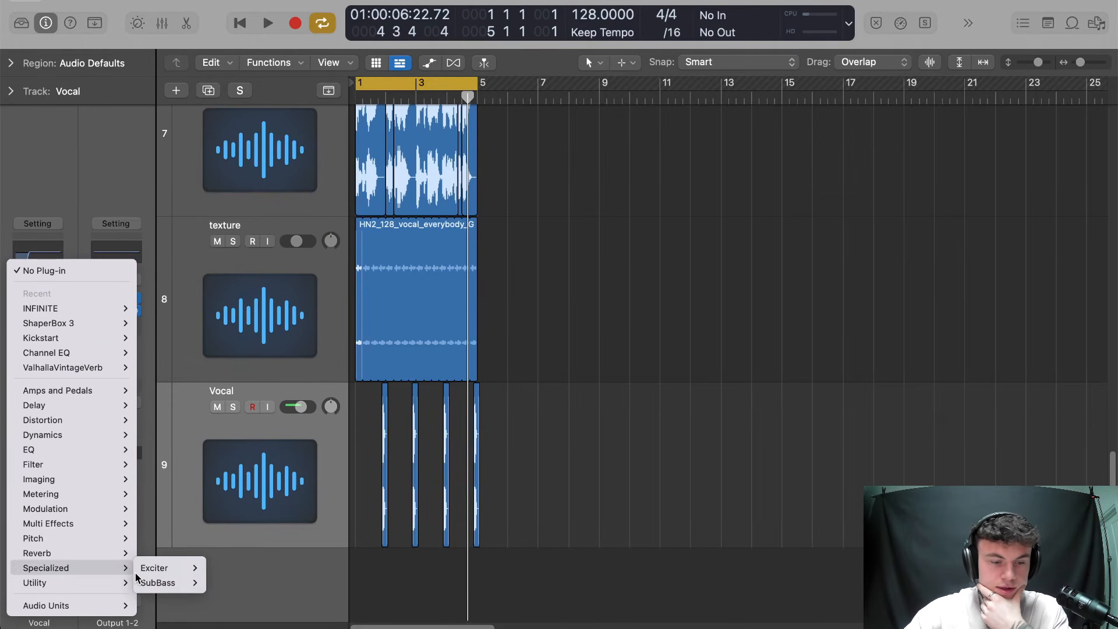
mouse_move(80, 611)
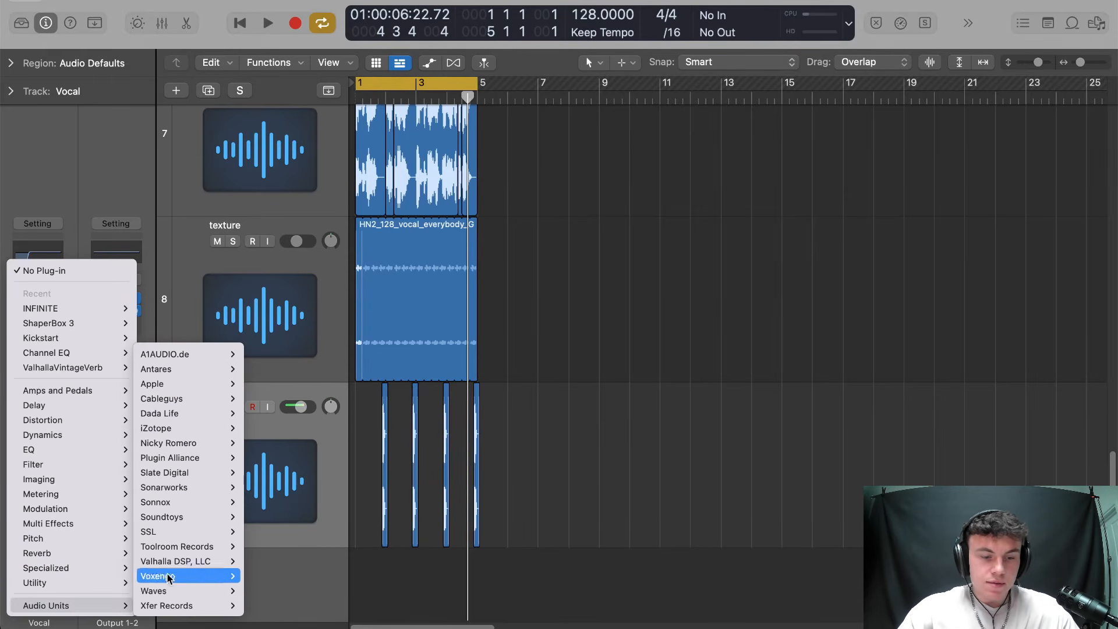
mouse_move(174, 517)
mouse_move(315, 443)
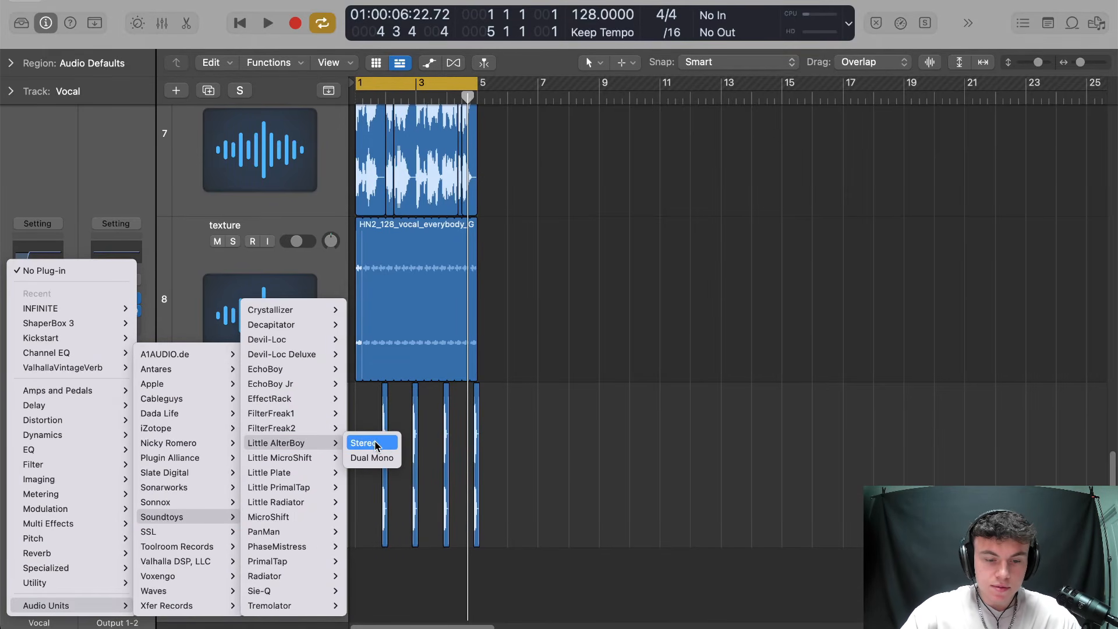
left_click(375, 444)
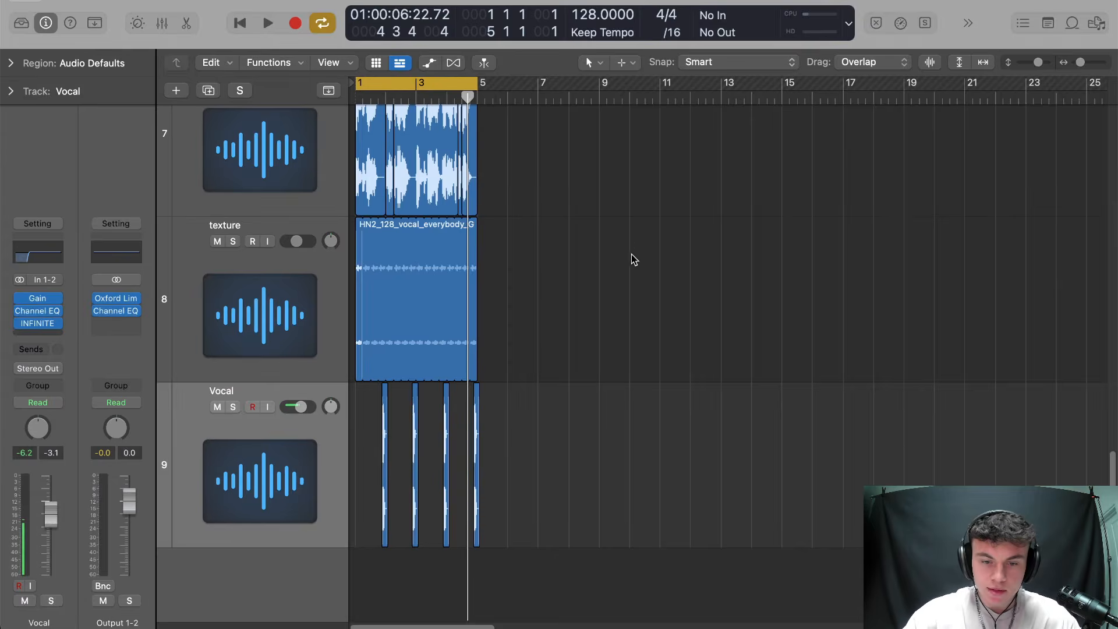
Solo the slices on track 9 and audition them with the cycle range set from 1 4 1 to 2 2 1
key("super+Right")
key("super+Right")
key("super+Right")
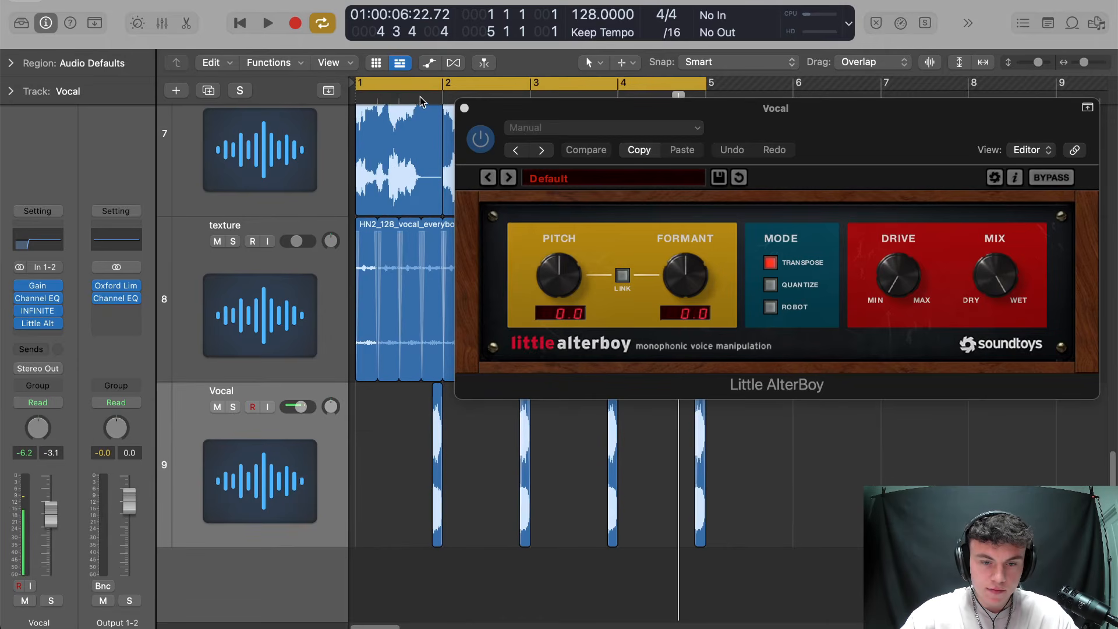
key("s")
left_click(423, 85)
mouse_move(444, 86)
left_mouse_down()
mouse_move(486, 92)
mouse_move(444, 85)
left_mouse_up()
key("space")
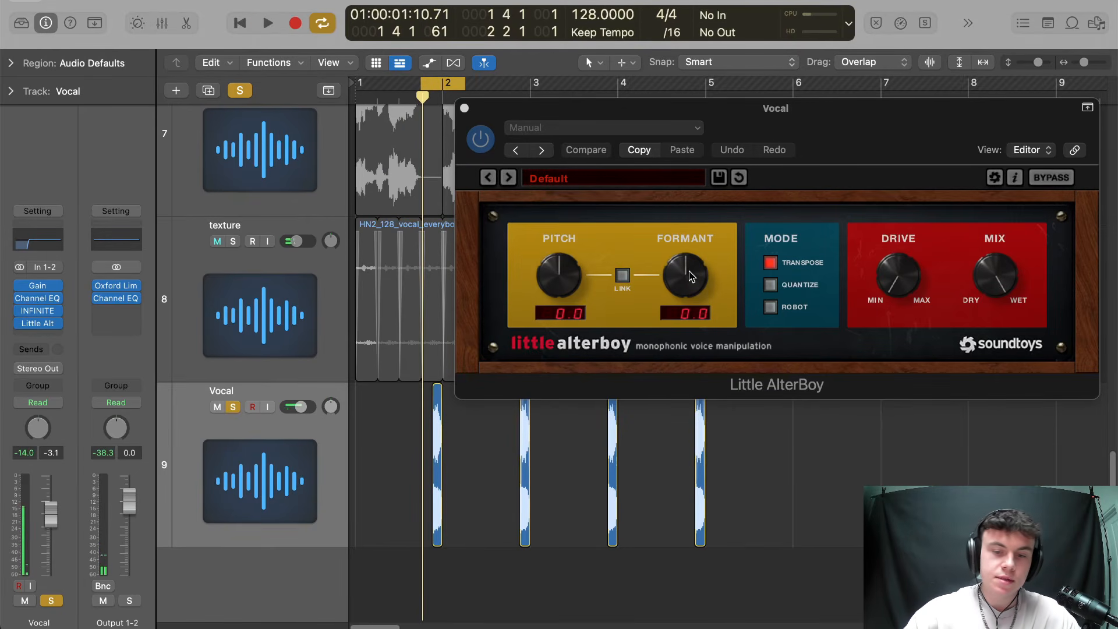
Set Little AlterBoy's Formant to -3.0, audition it soloed and in the mix, and close the plug-in
left_click_drag(691, 276, 672, 294)
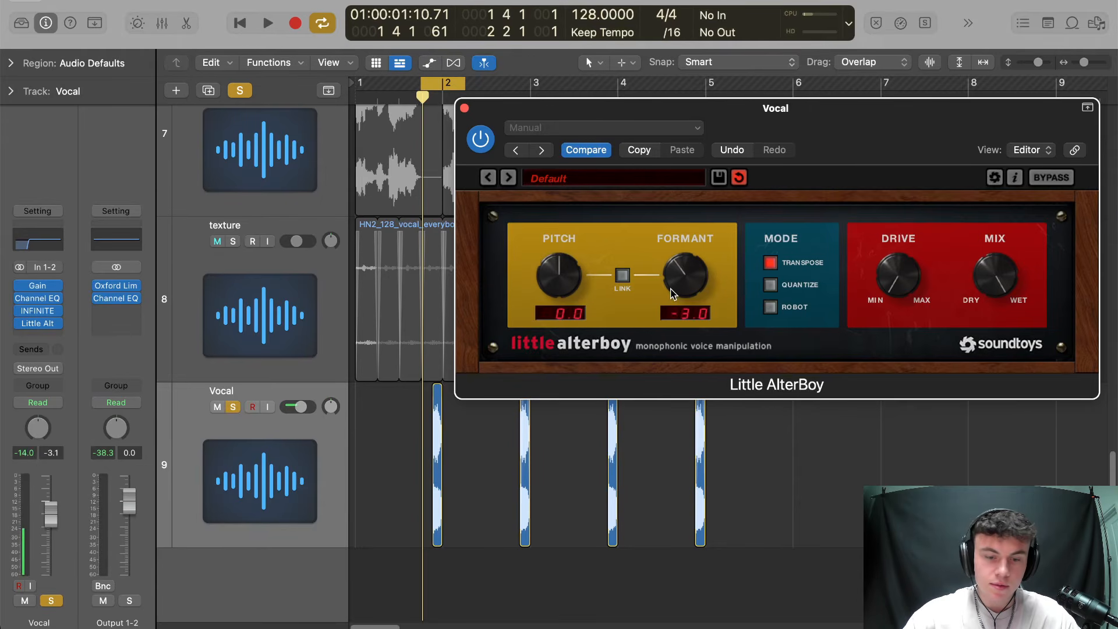
key("space")
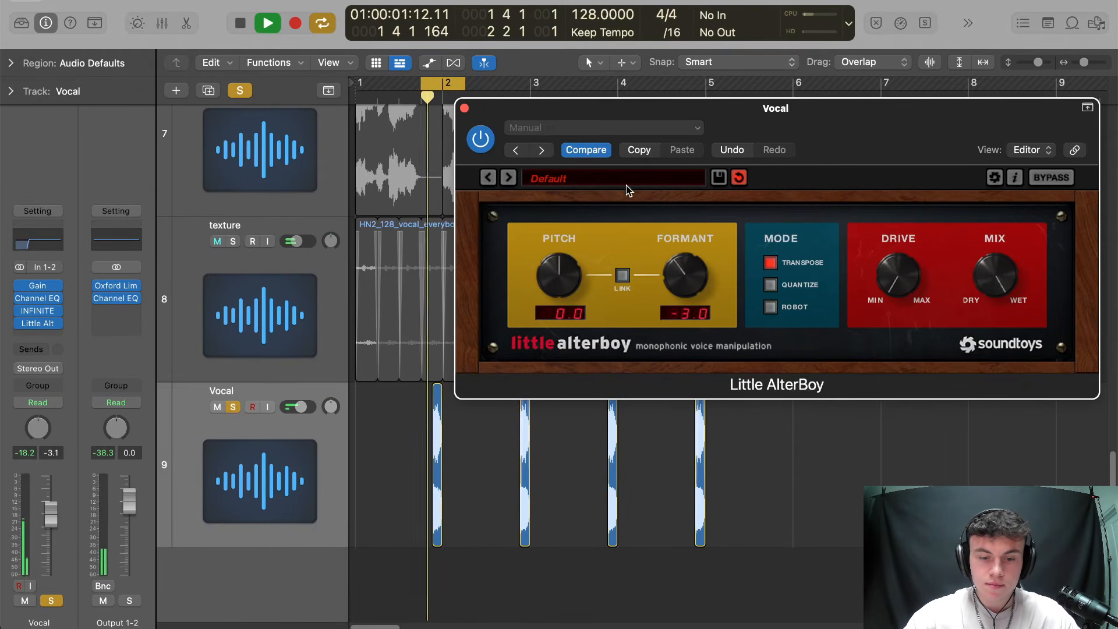
key("s")
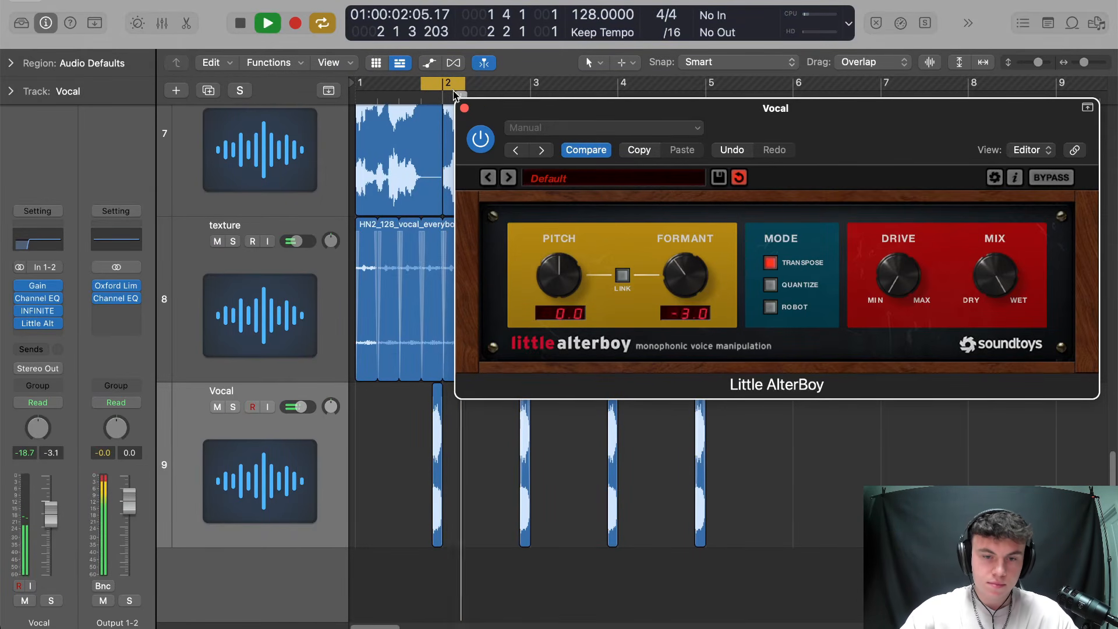
key("space")
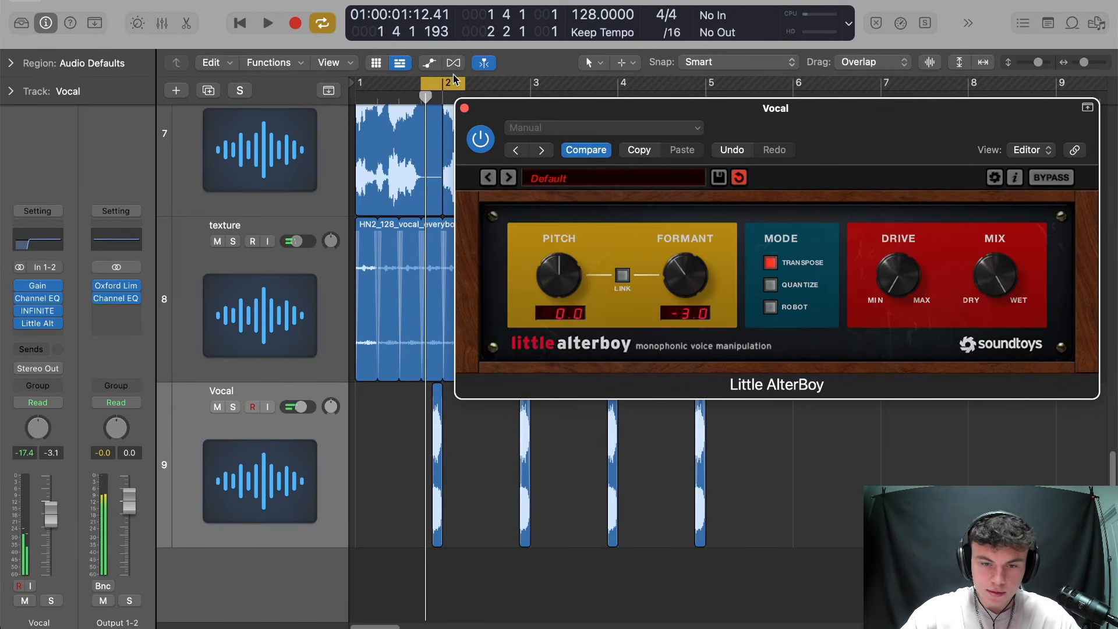
left_click(464, 108)
Extend the cycle range to cover 1 1 1 to 5 1 1 and select the Vocal texture on track 9
left_click_drag(422, 84, 356, 84)
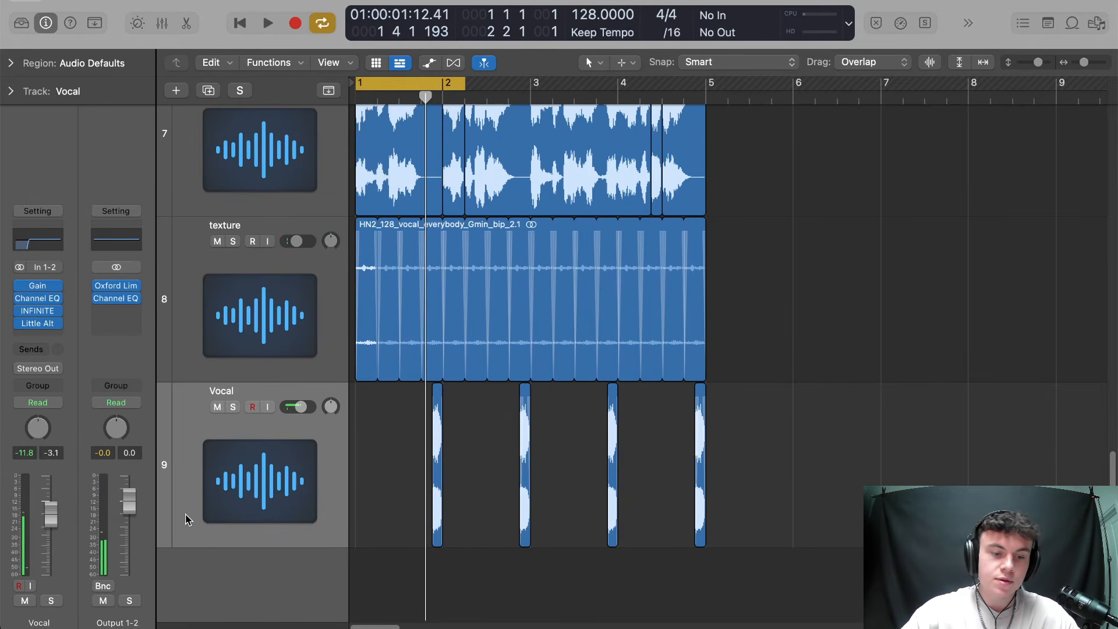
left_click_drag(464, 80, 706, 135)
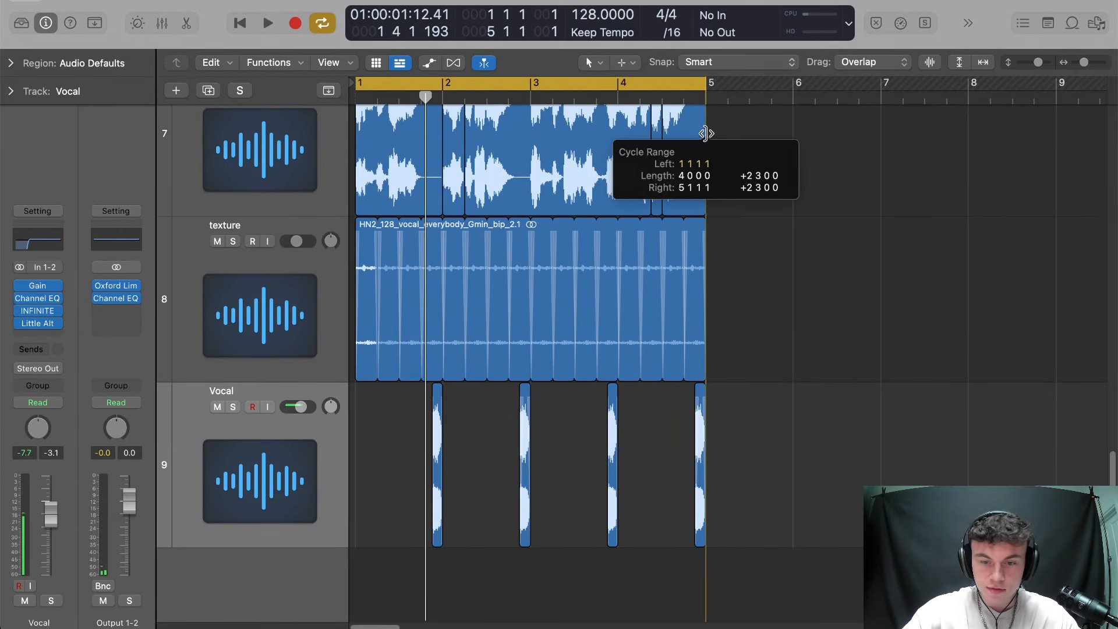
left_click(563, 376, "ctrl+alt")
scroll(562, 375, "down", 5)
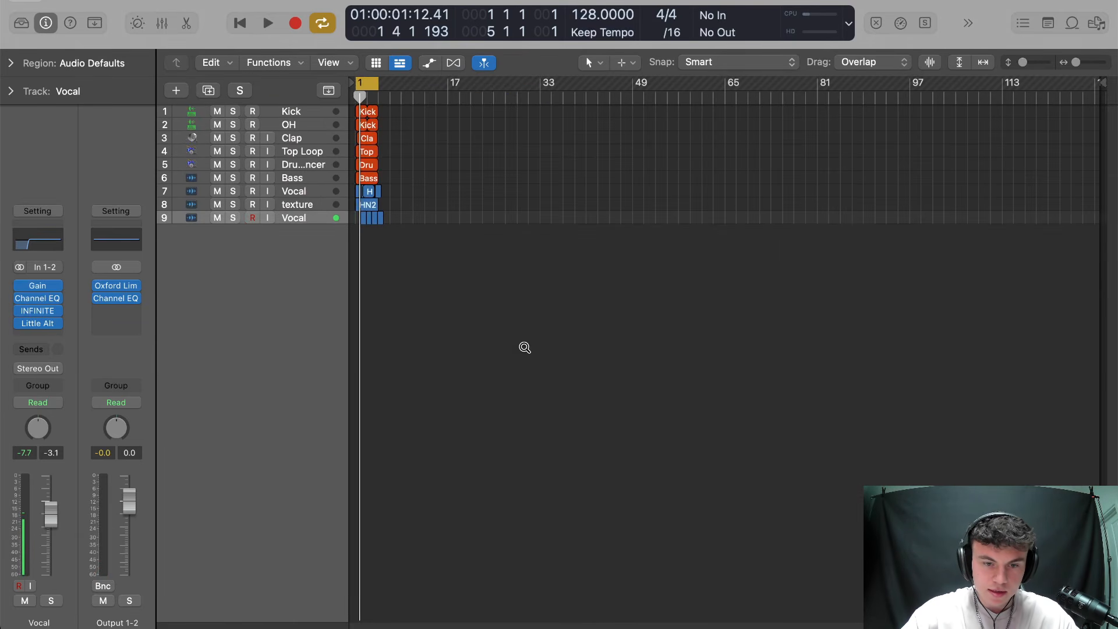
left_click_drag(525, 348, 351, 106)
scroll(545, 414, "down", 2)
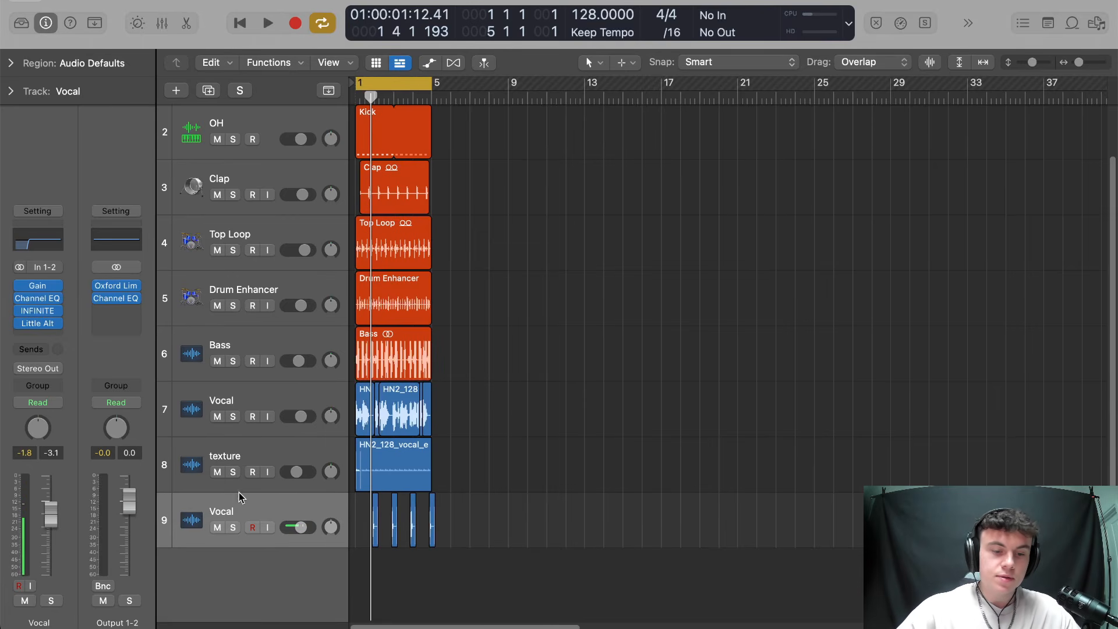
left_click(249, 464)
left_click(239, 523)
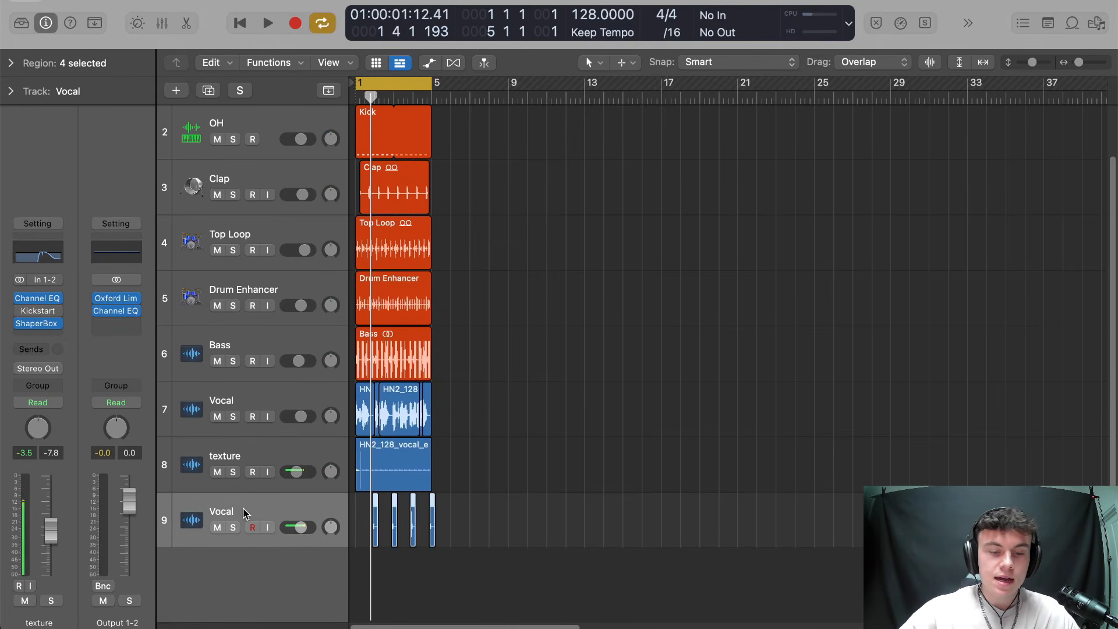
Select the main Vocal on track 7, clear the region selection, and audition the full mix with both vocal textures over the cycle range
left_click(249, 401)
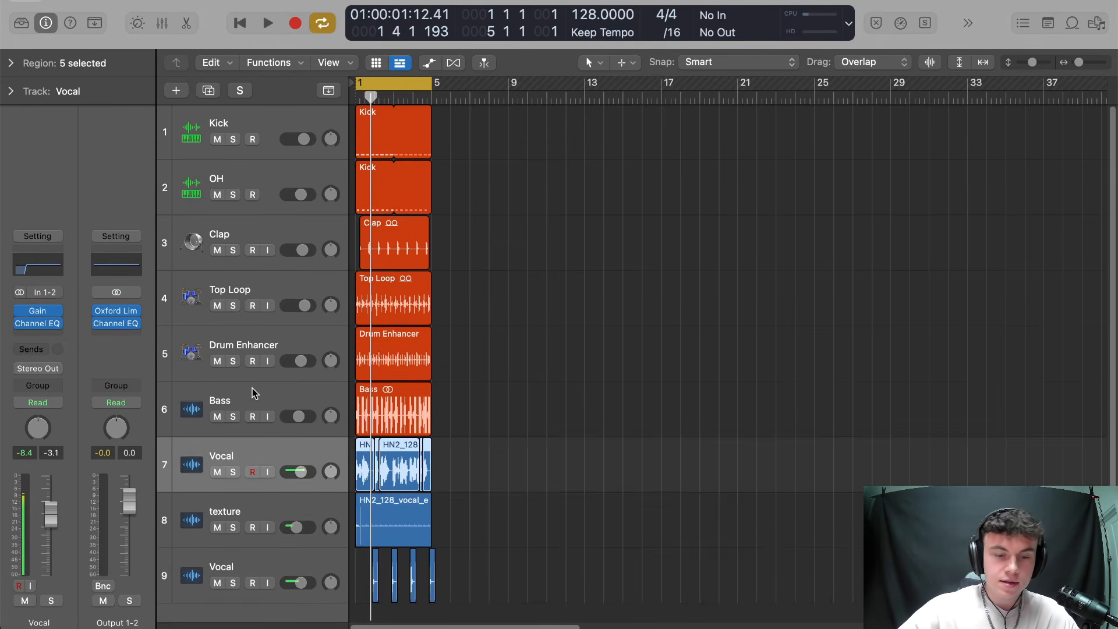
left_click(622, 331)
scroll(585, 369, "up", 2)
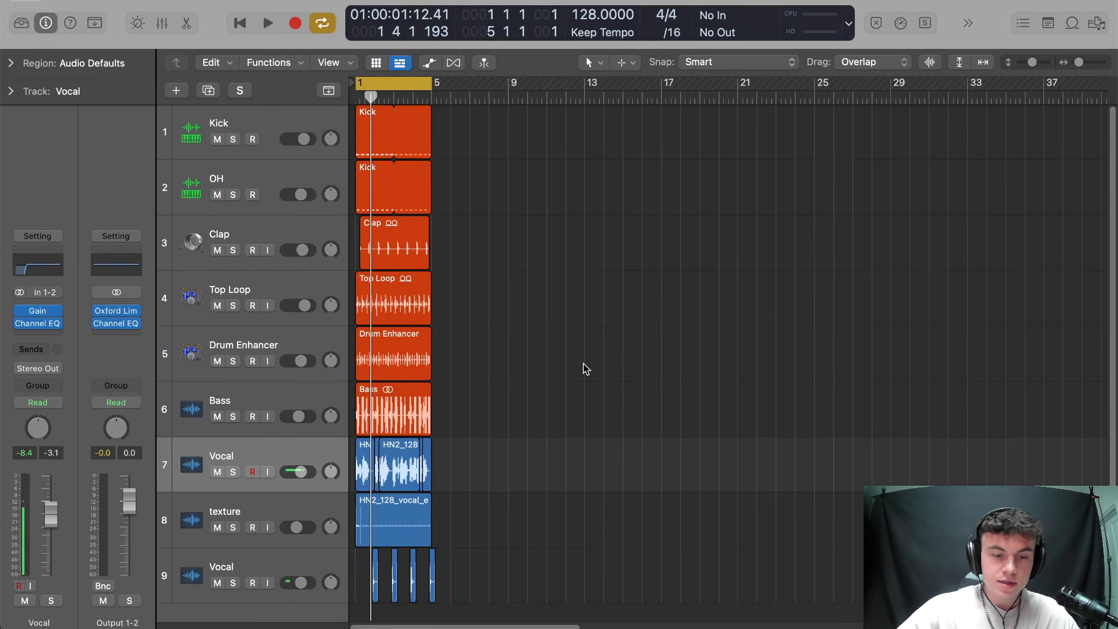
key("space")
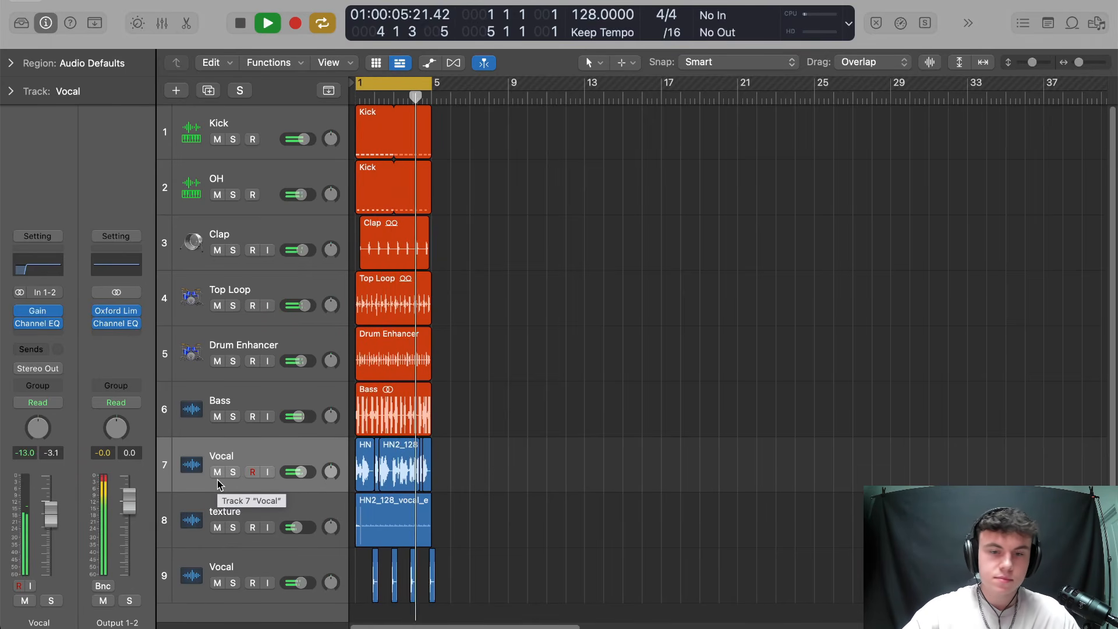
key("space")
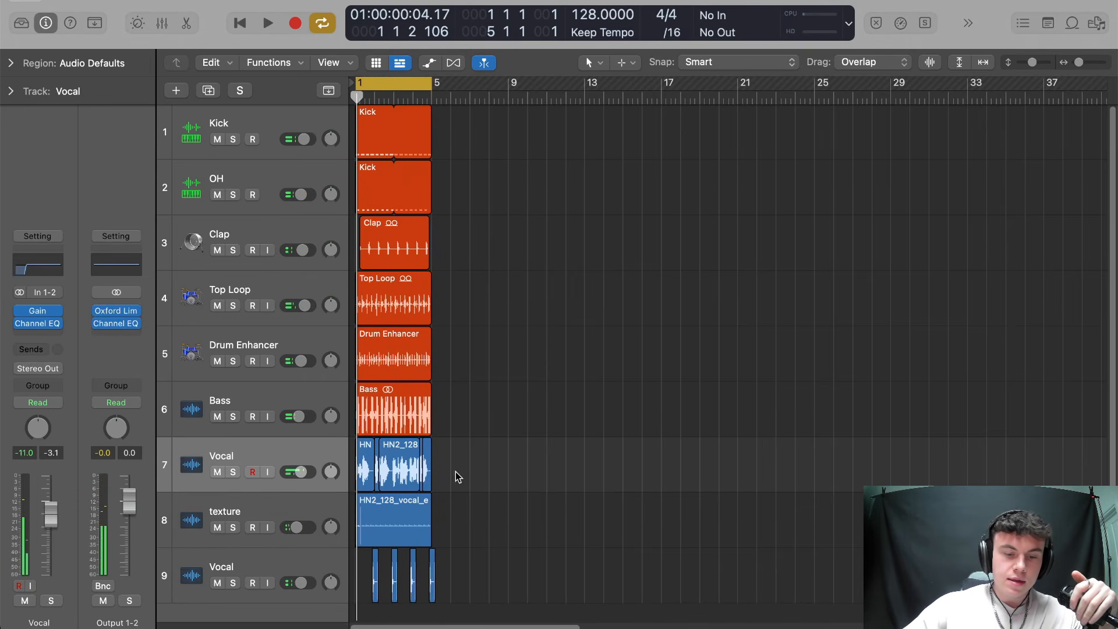
left_click_drag(521, 402, 343, 504)
left_click(577, 457)
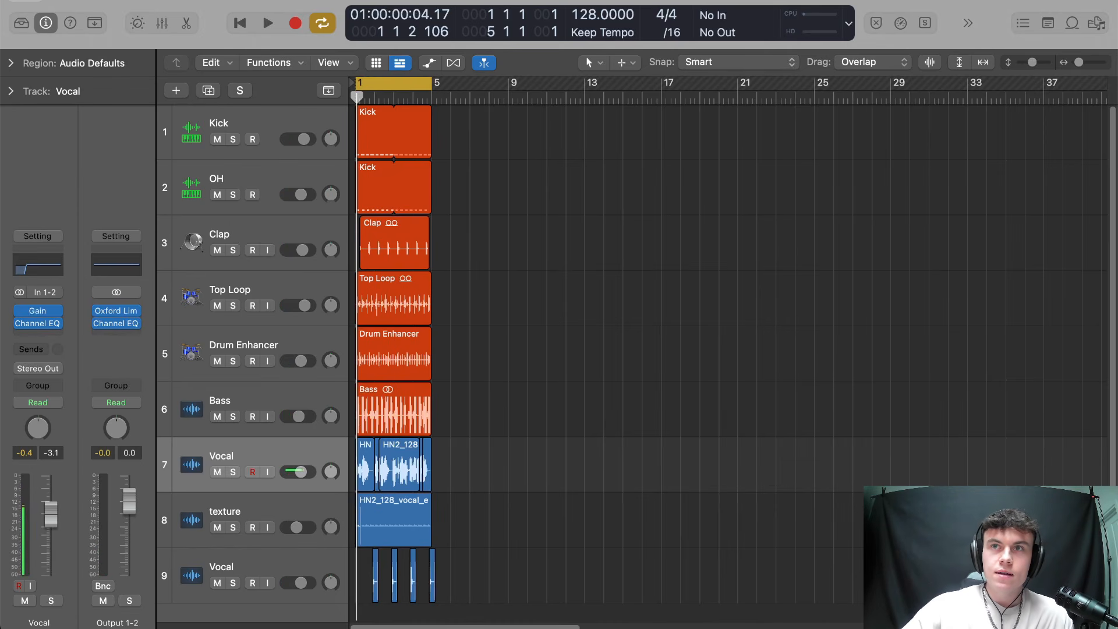
left_click_drag(425, 511, 286, 565)
left_click(589, 541)
left_click_drag(469, 551, 357, 576)
left_click(496, 519)
left_click_drag(500, 572, 326, 583)
left_click(439, 529)
left_click_drag(539, 470, 309, 473)
left_click_drag(532, 433, 301, 424)
left_click(497, 482)
left_click_drag(508, 510, 328, 526)
left_click(611, 504)
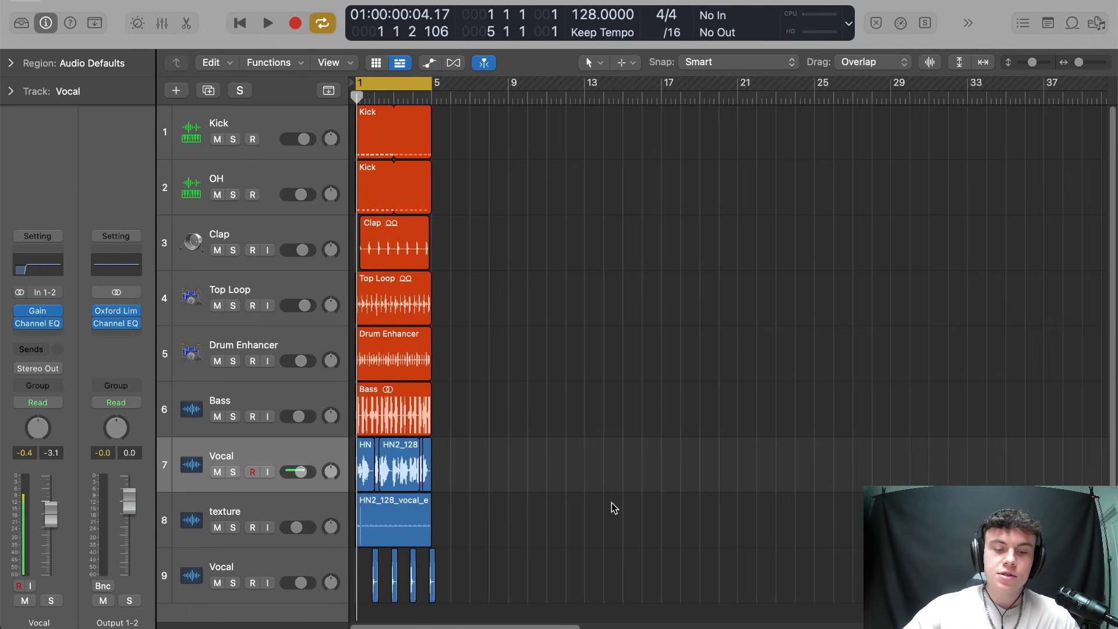
left_click_drag(480, 483, 314, 481)
left_click(713, 394)
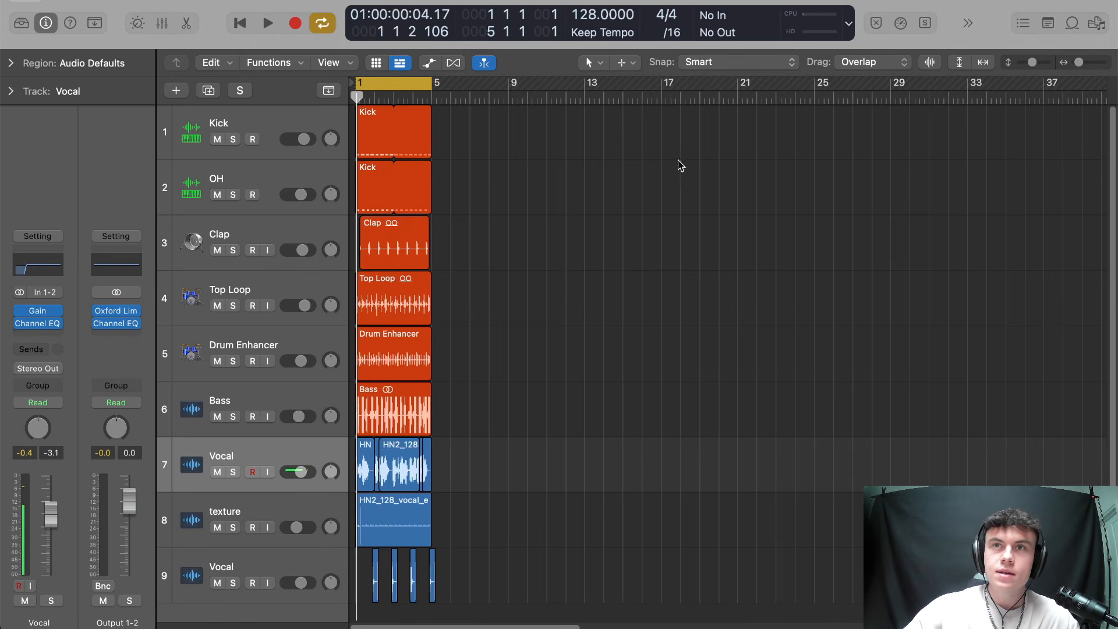